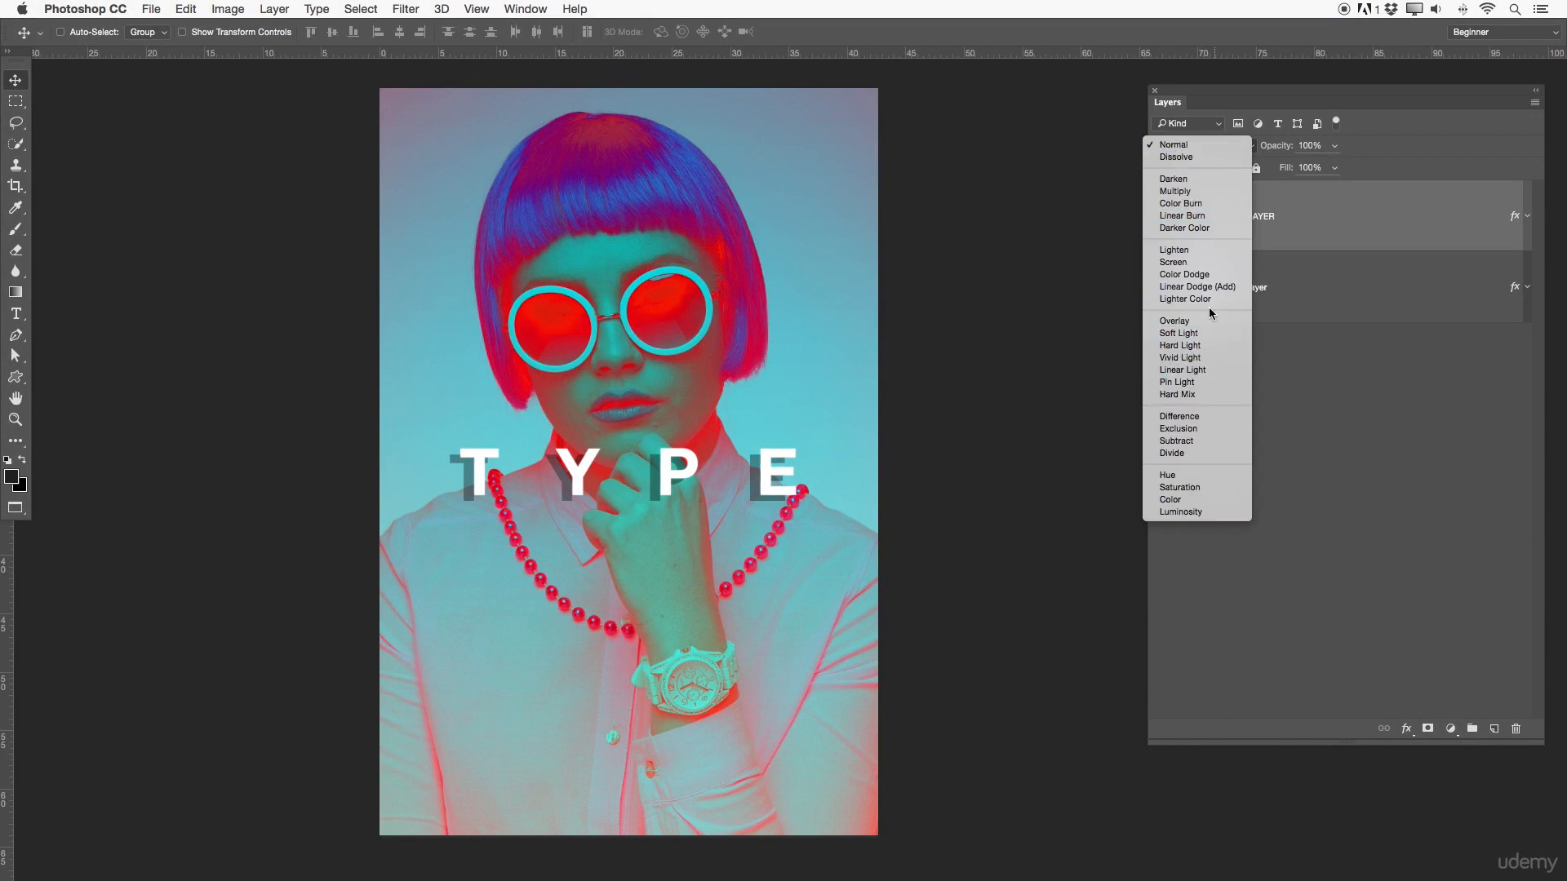
- Delete the TYPE LAYER text layer together with its layer effects
{"action": "left_click", "coordinate": [1337, 330]}
{"action": "left_click", "coordinate": [1527, 219]}
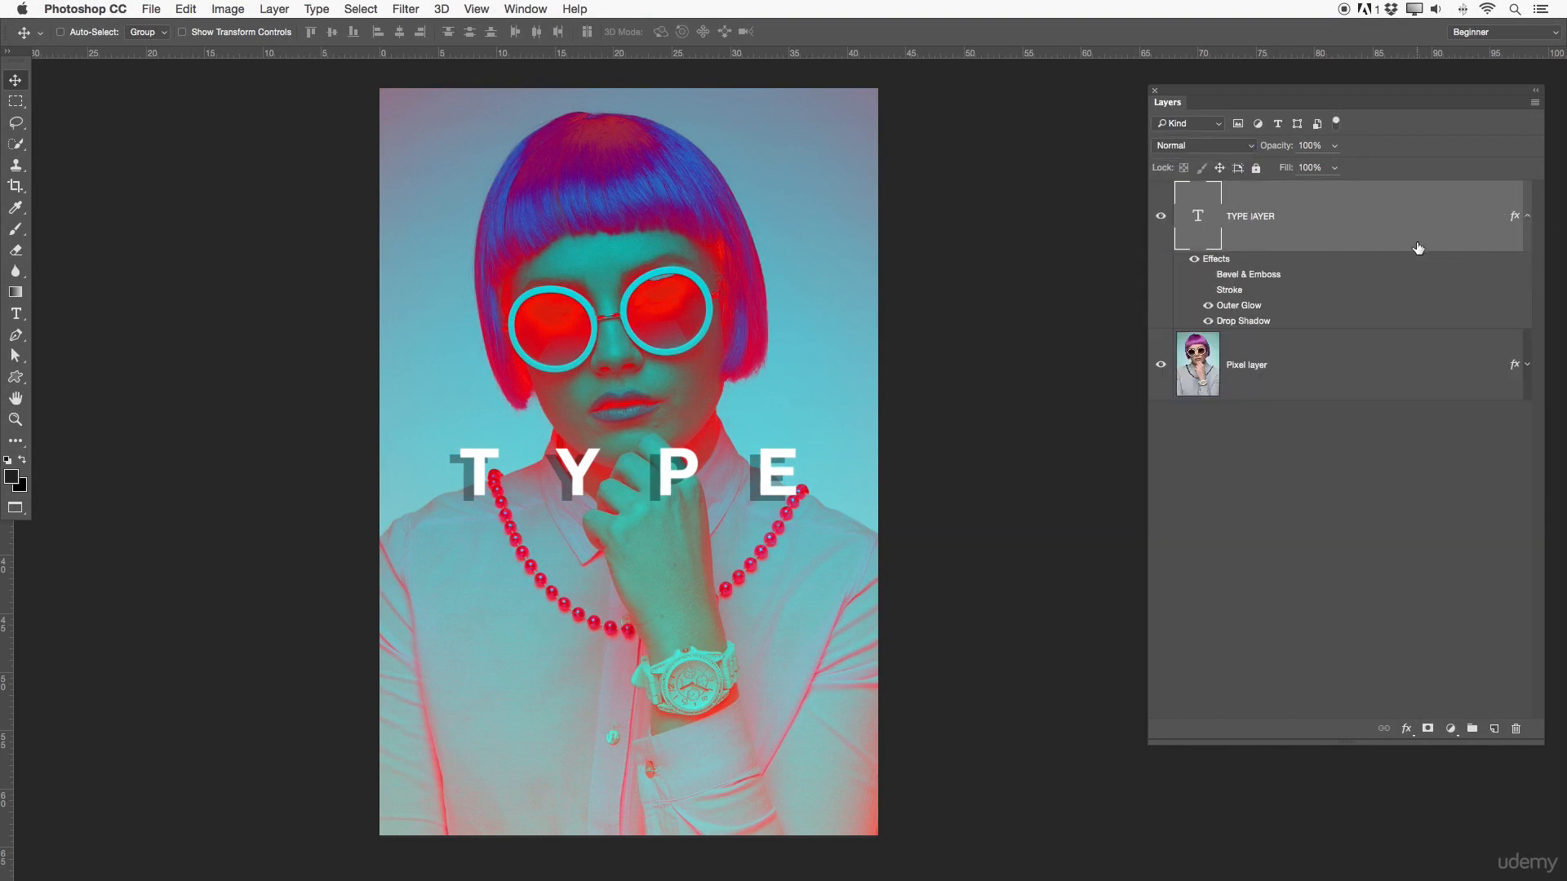
{"action": "key", "text": "Delete"}
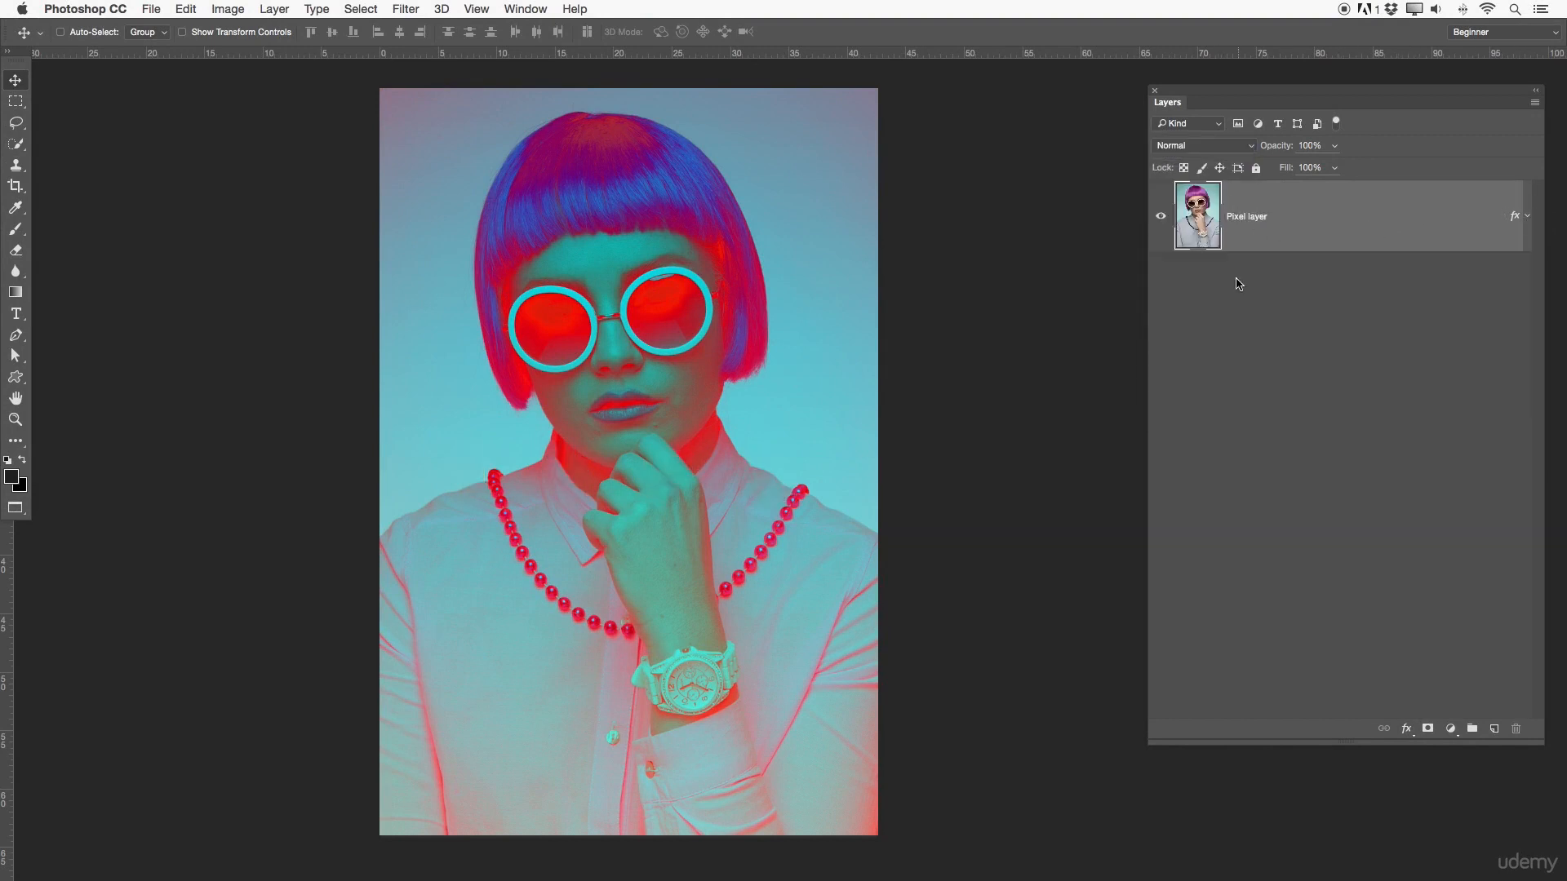
- Clear the layer style from the Pixel layer to remove all its overlay effects
{"action": "left_click", "coordinate": [1527, 217]}
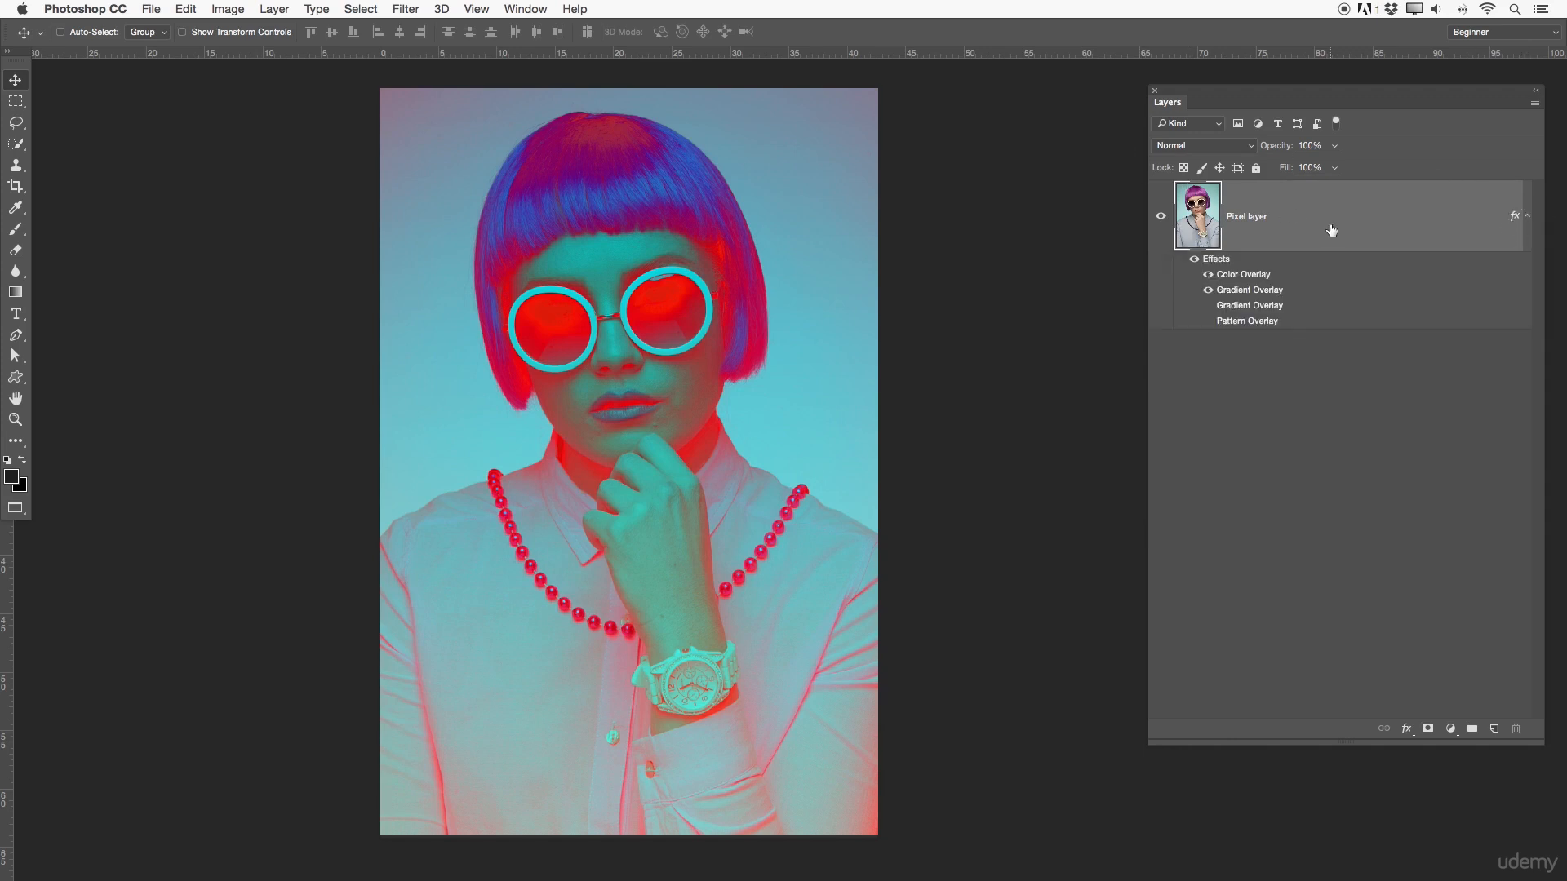
{"action": "right_click", "coordinate": [1298, 231]}
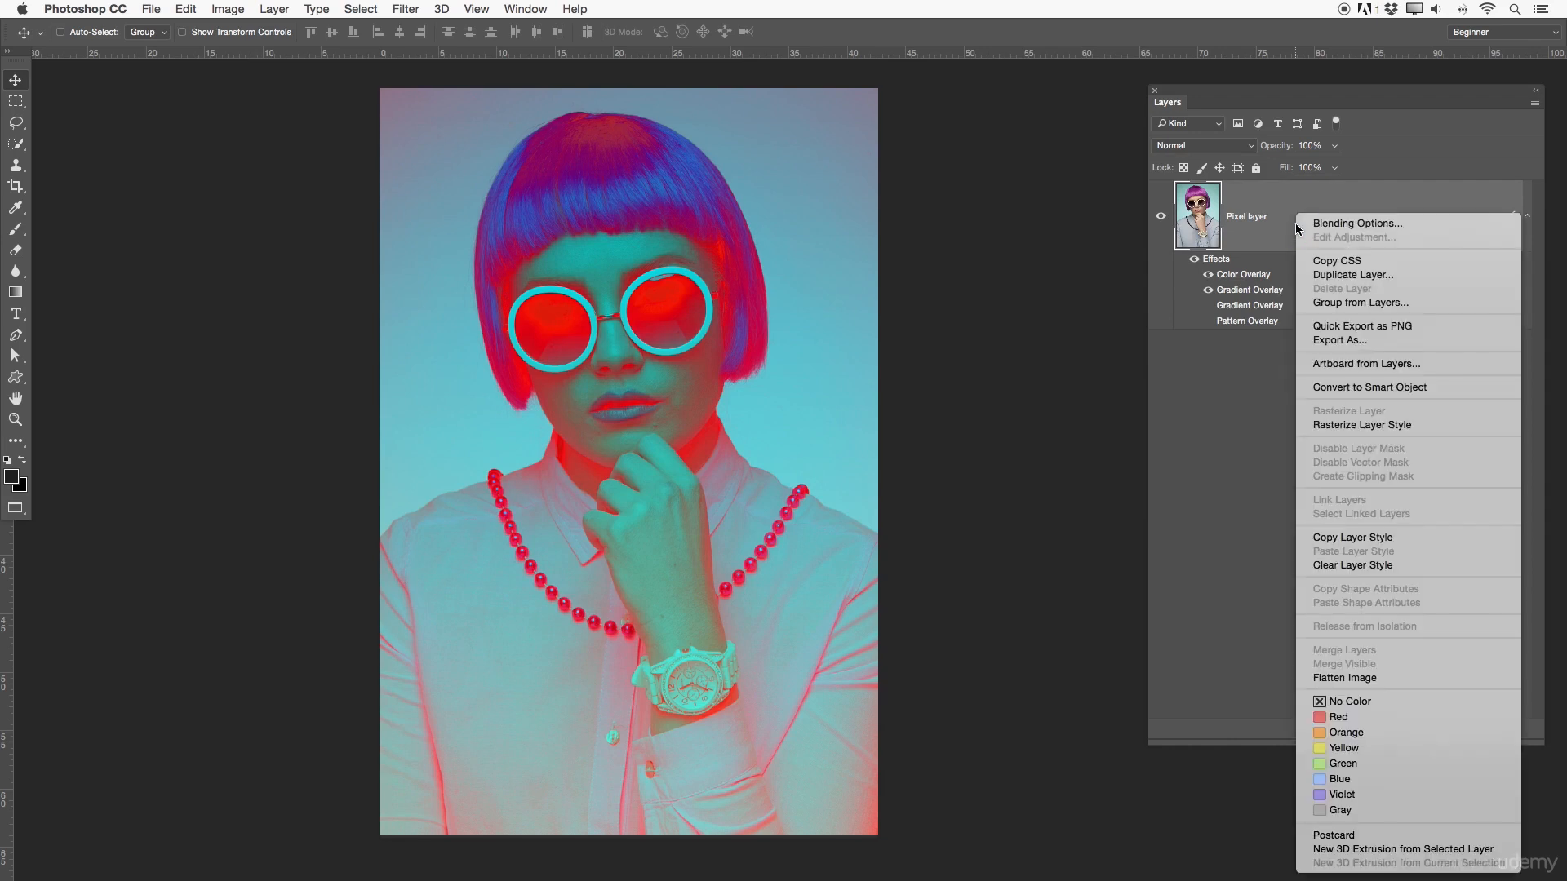
{"action": "left_click", "coordinate": [1354, 568]}
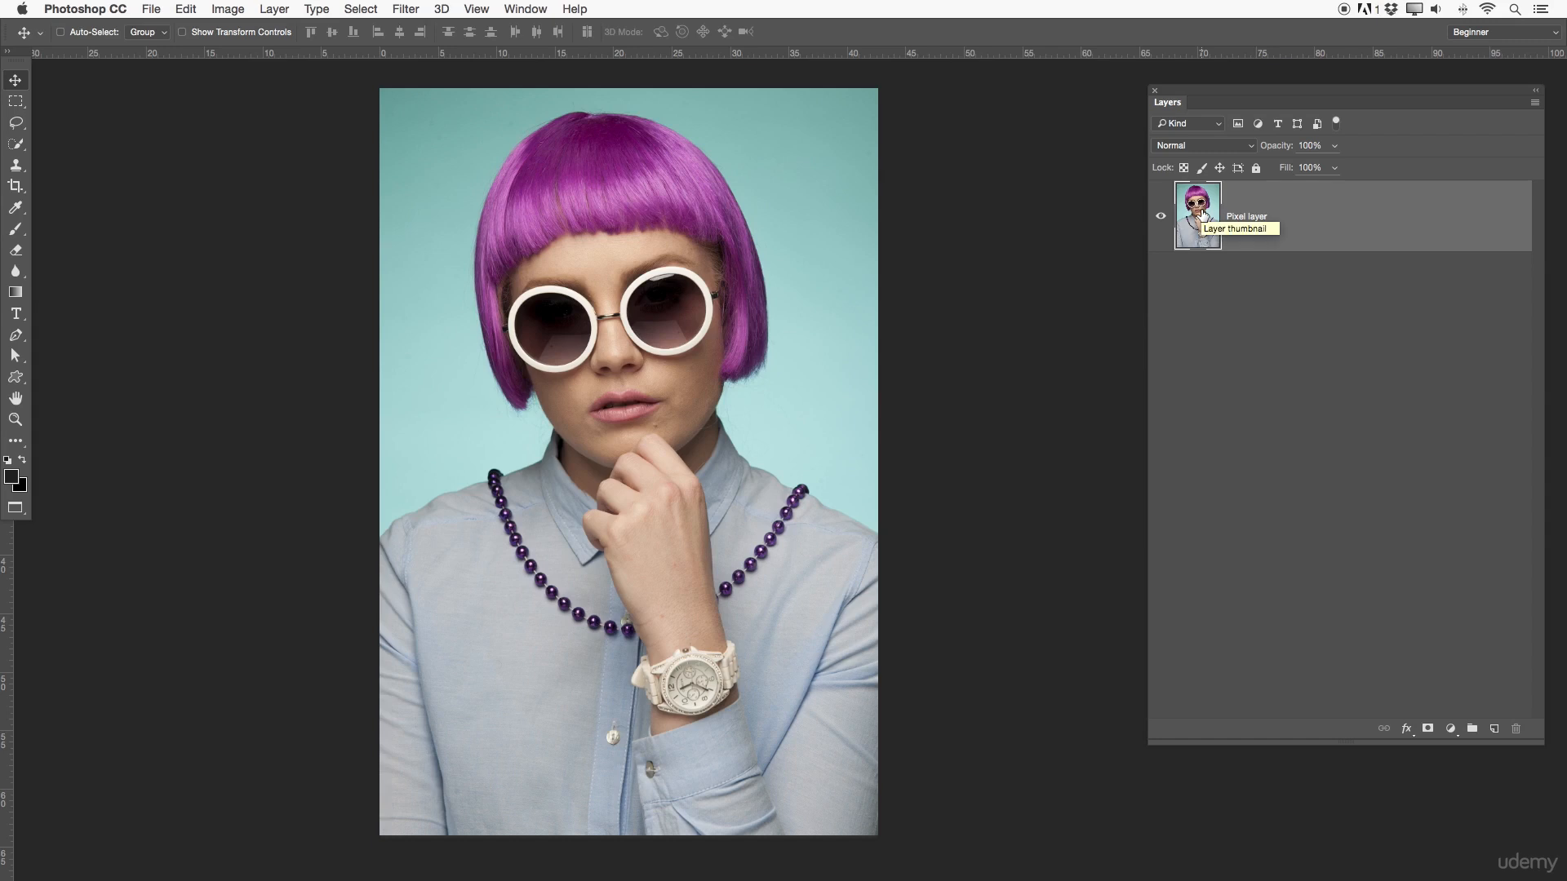
- Try two ways of duplicating the Pixel layer, undoing the duplicate each time
{"action": "left_click_drag", "start_coordinate": [1201, 214], "coordinate": [1496, 734]}
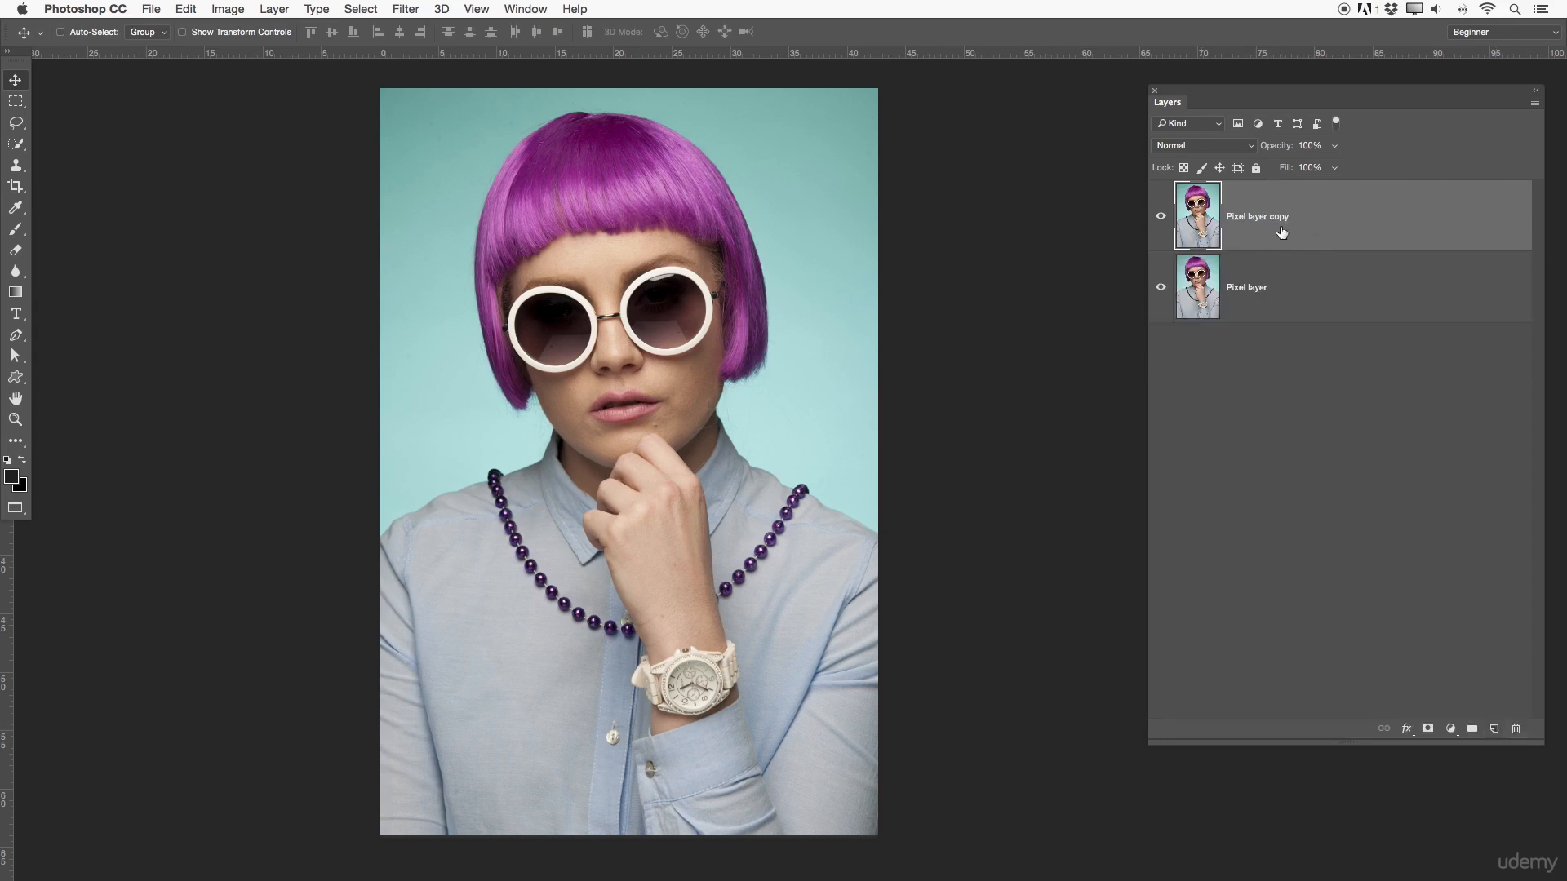
{"action": "key", "text": "super+z"}
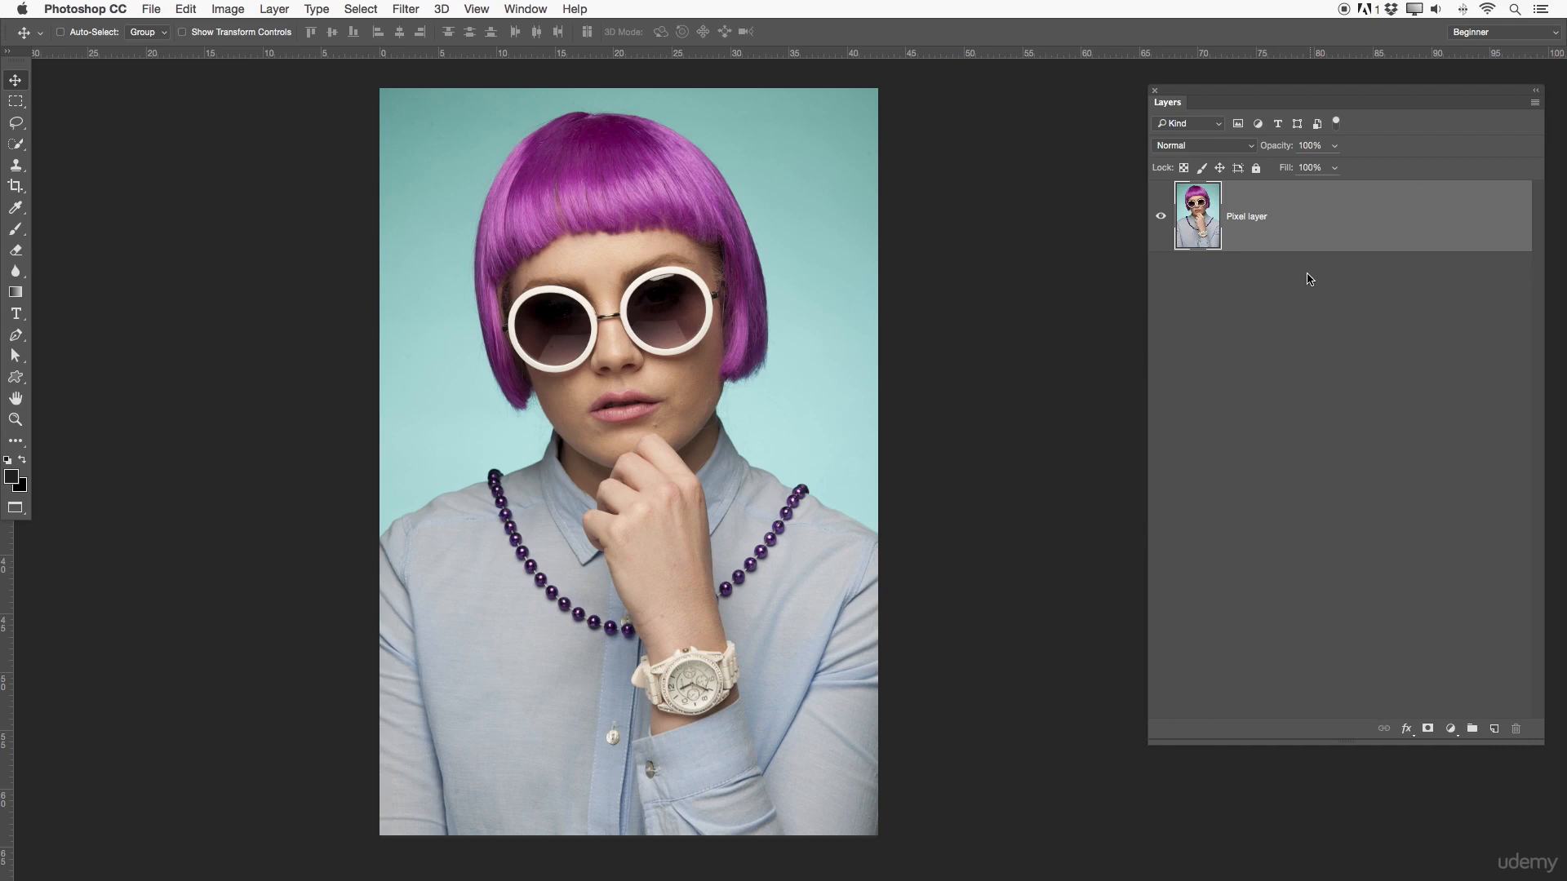
{"action": "left_click", "coordinate": [1534, 103]}
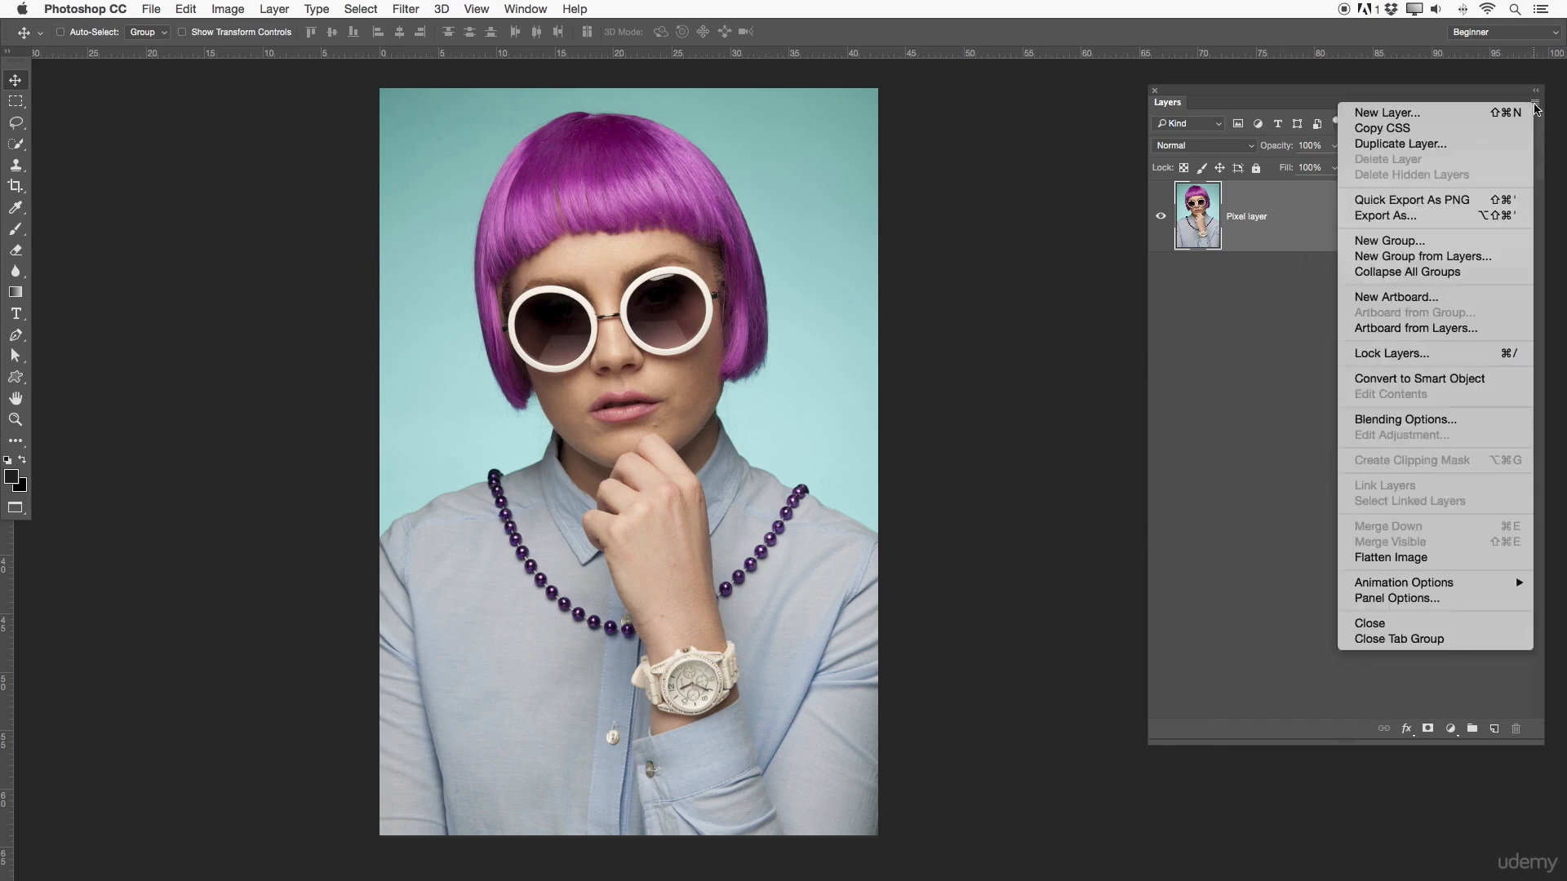
{"action": "left_click", "coordinate": [1362, 151]}
{"action": "left_click", "coordinate": [931, 384]}
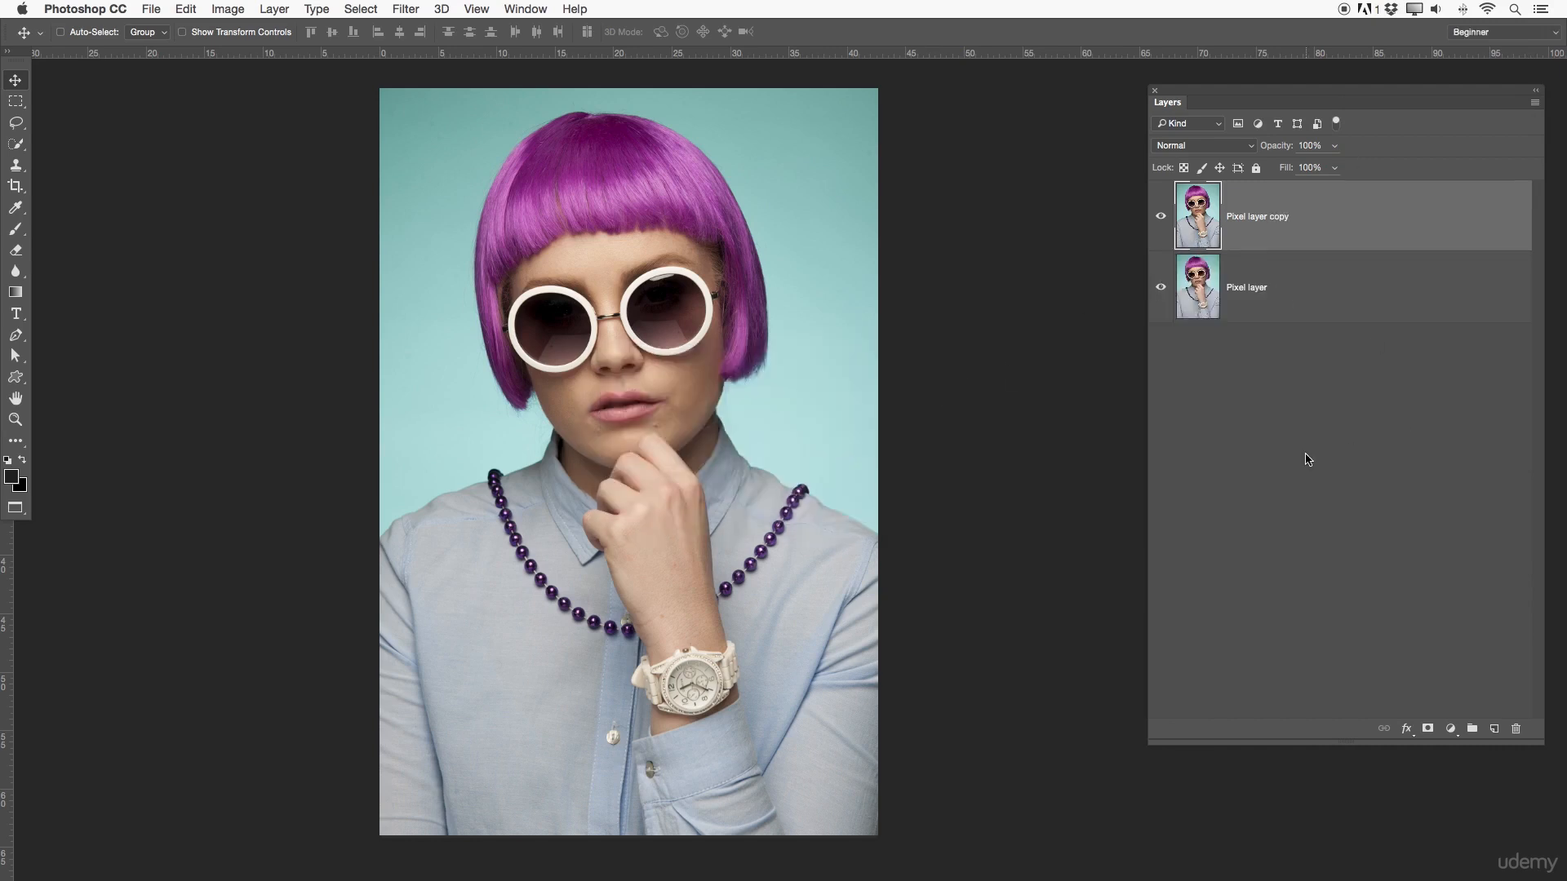
{"action": "key", "text": "super+z"}
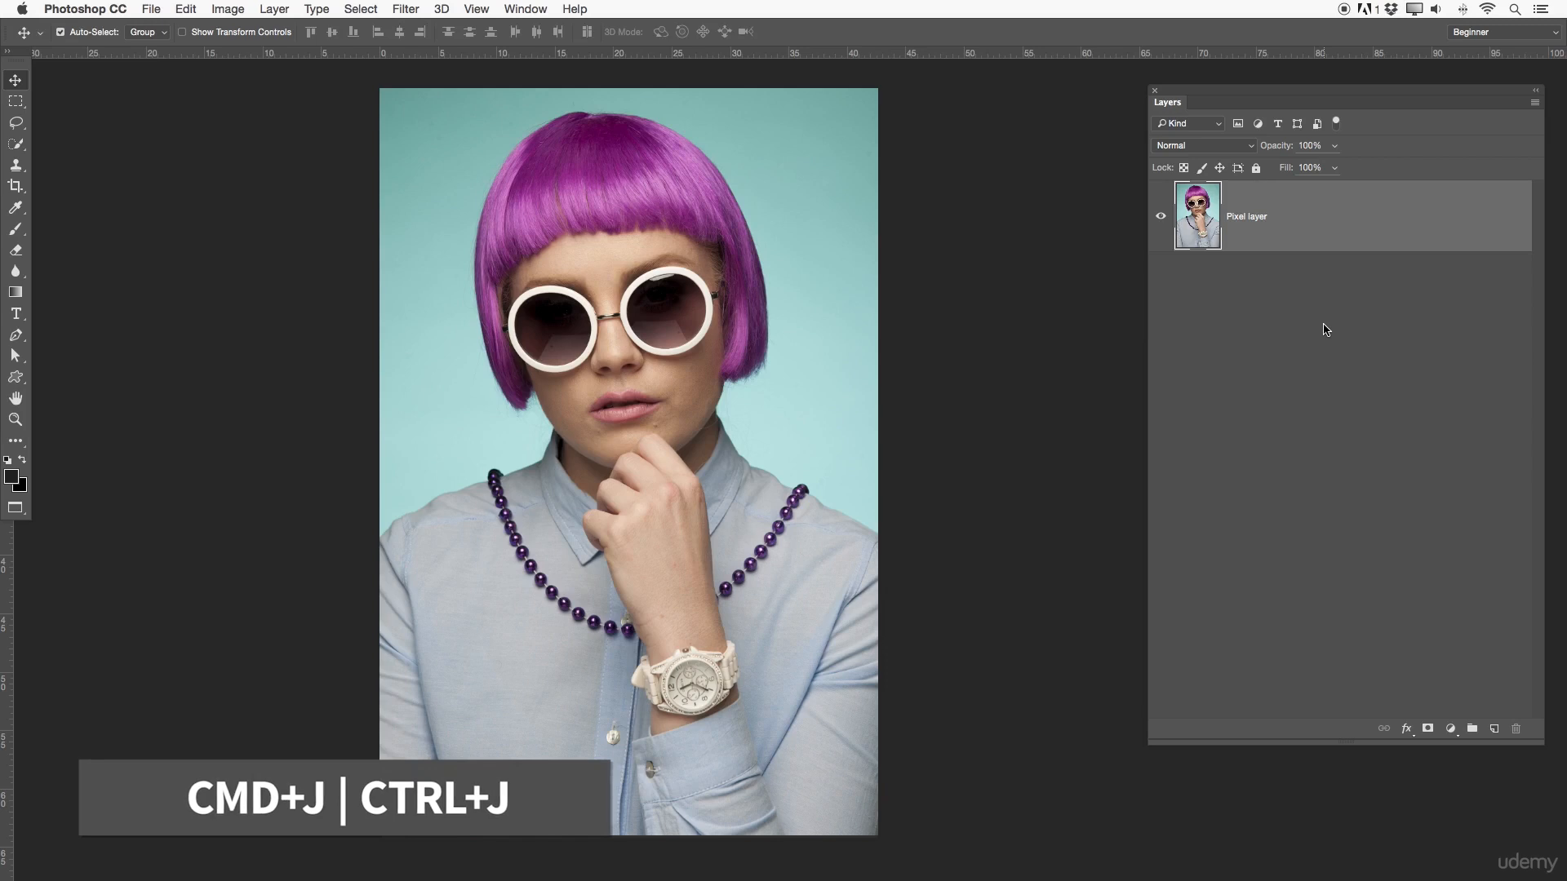
- Duplicate the Pixel layer as a copy directly above the original
{"action": "key", "text": "super+j"}
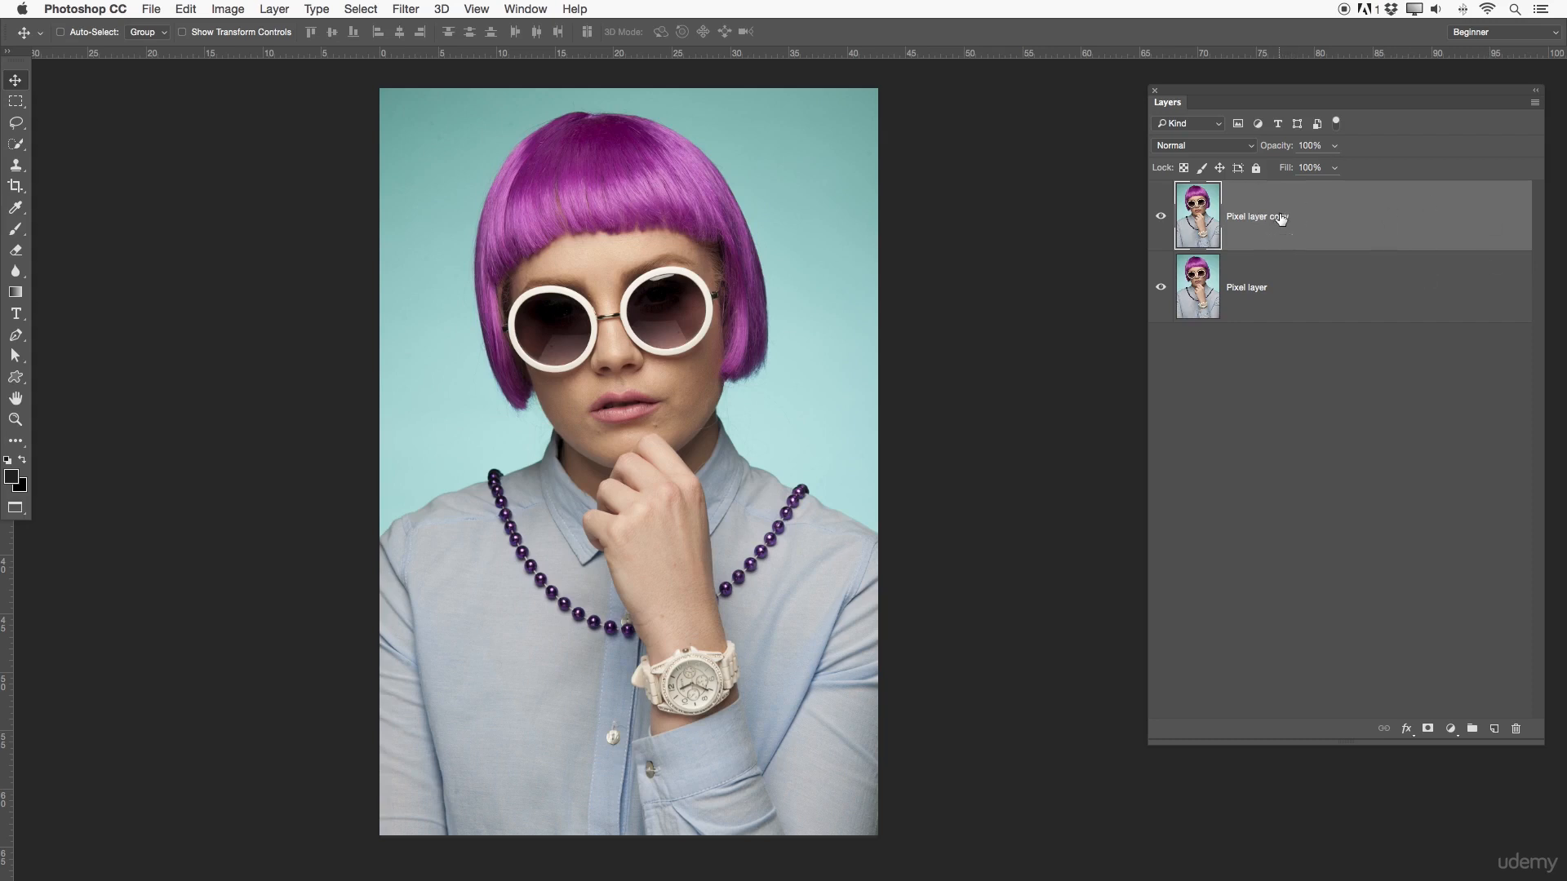
{"action": "key", "text": "Right"}
{"action": "key", "text": "super+a"}
- Try the Dissolve, Darken and Multiply blend modes on the Pixel layer copy
{"action": "left_click", "coordinate": [1194, 147]}
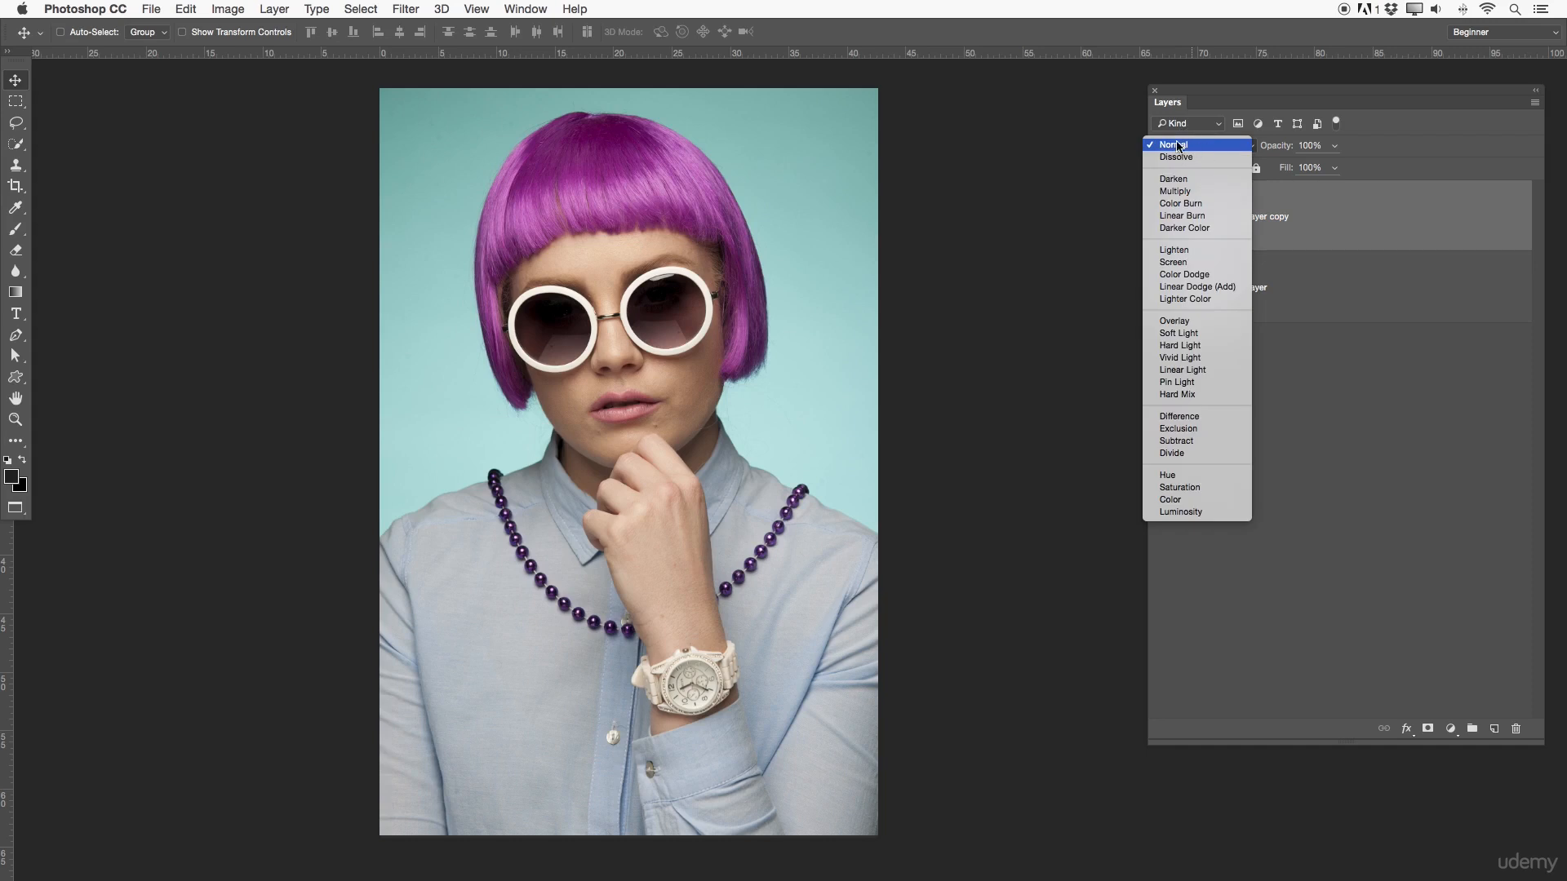
{"action": "left_click", "coordinate": [1325, 231]}
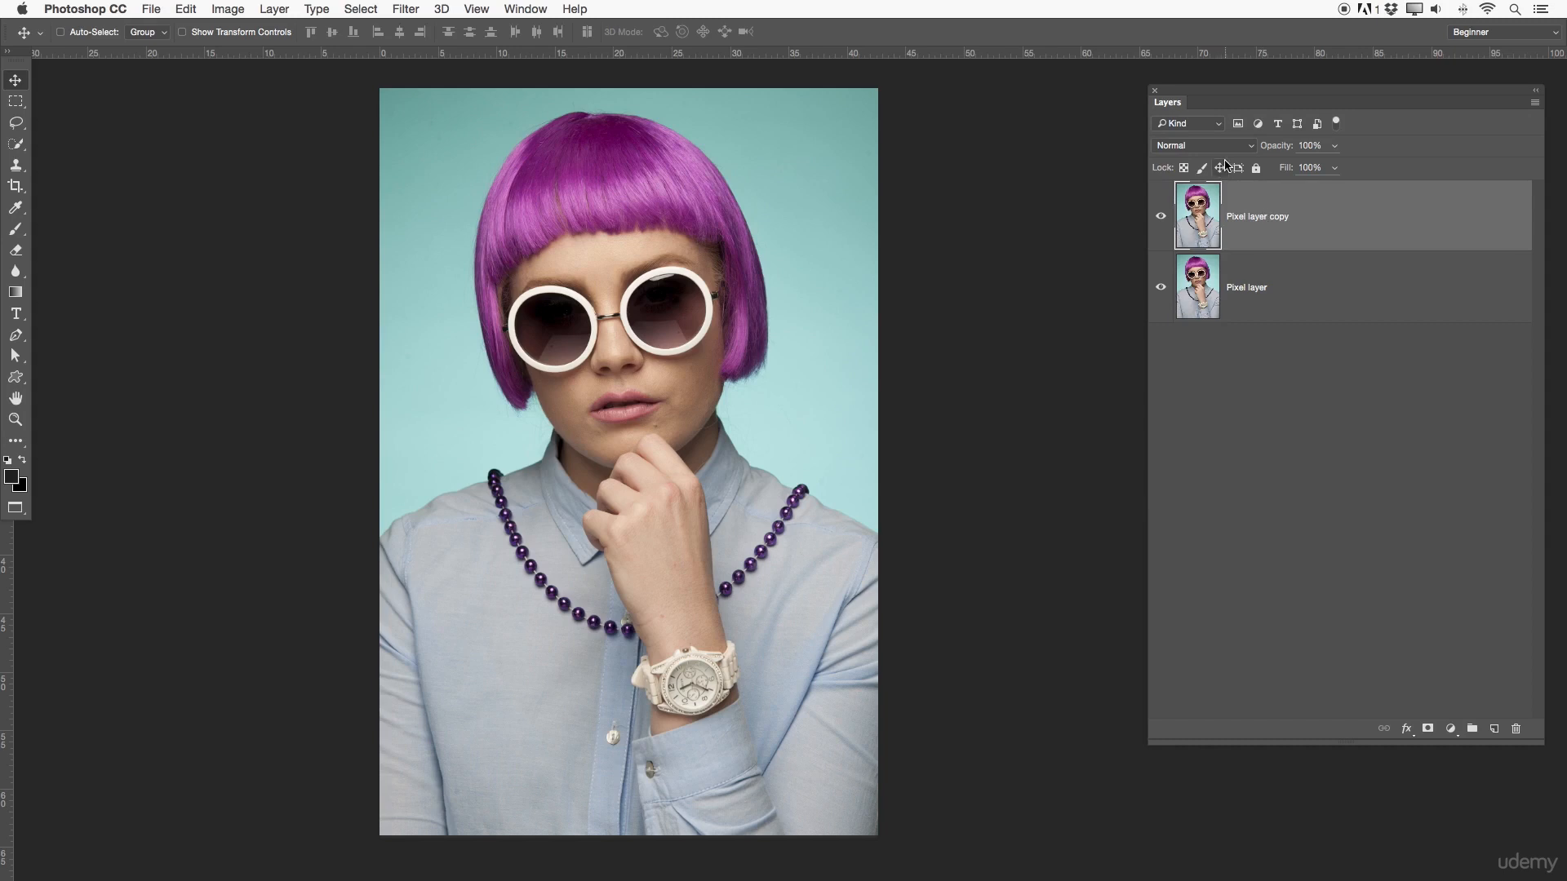
{"action": "left_click", "coordinate": [1198, 146]}
{"action": "left_click", "coordinate": [1203, 158]}
{"action": "left_click", "coordinate": [1186, 147]}
{"action": "left_click", "coordinate": [1188, 171]}
{"action": "left_click", "coordinate": [1204, 149]}
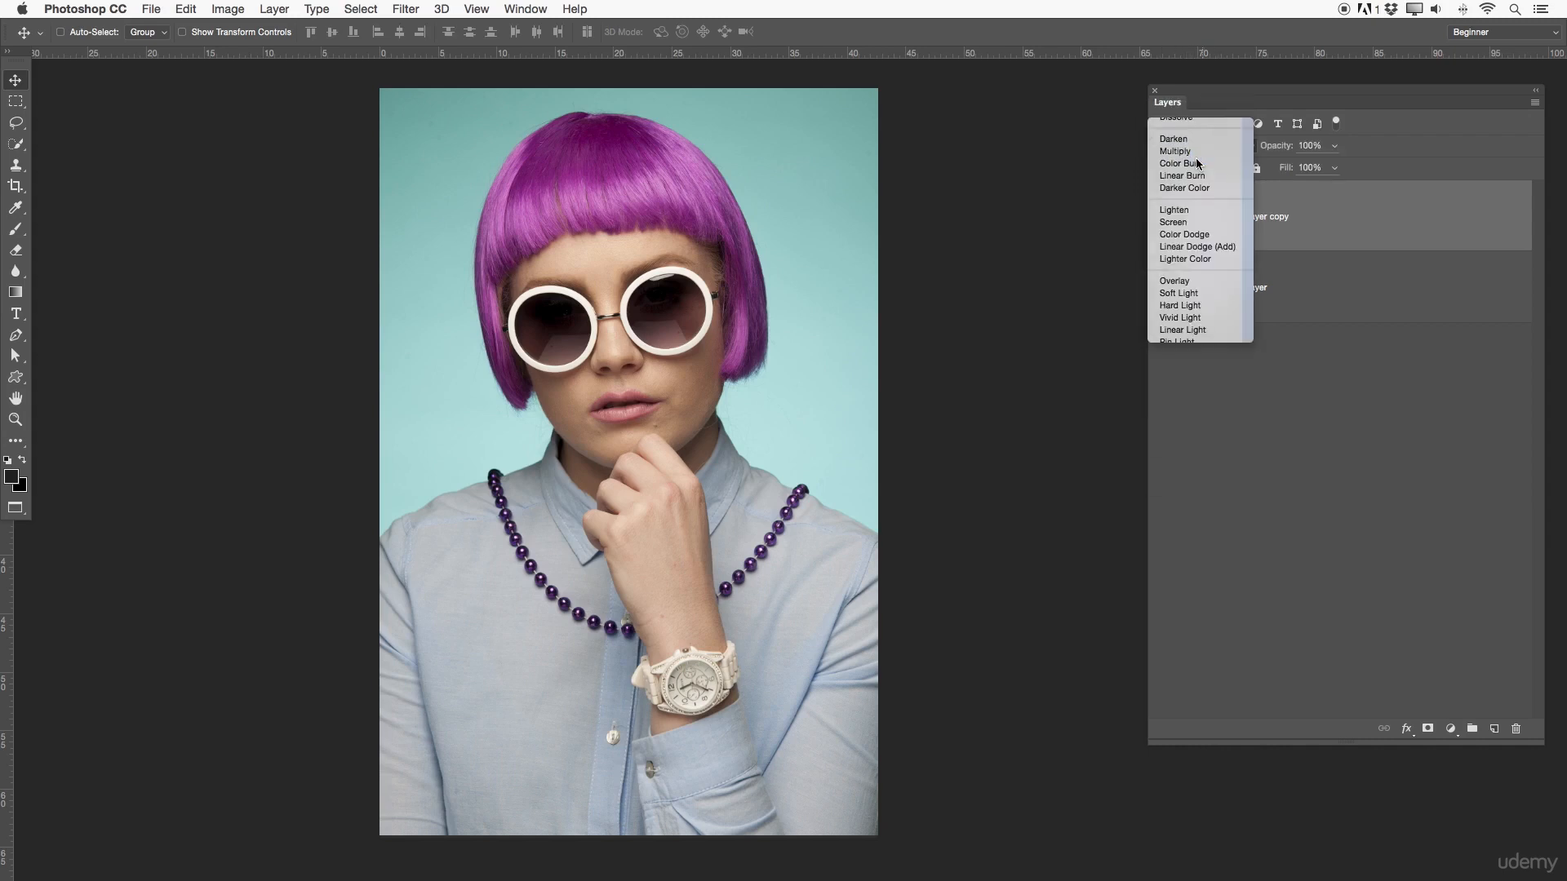
{"action": "left_click", "coordinate": [1196, 156]}
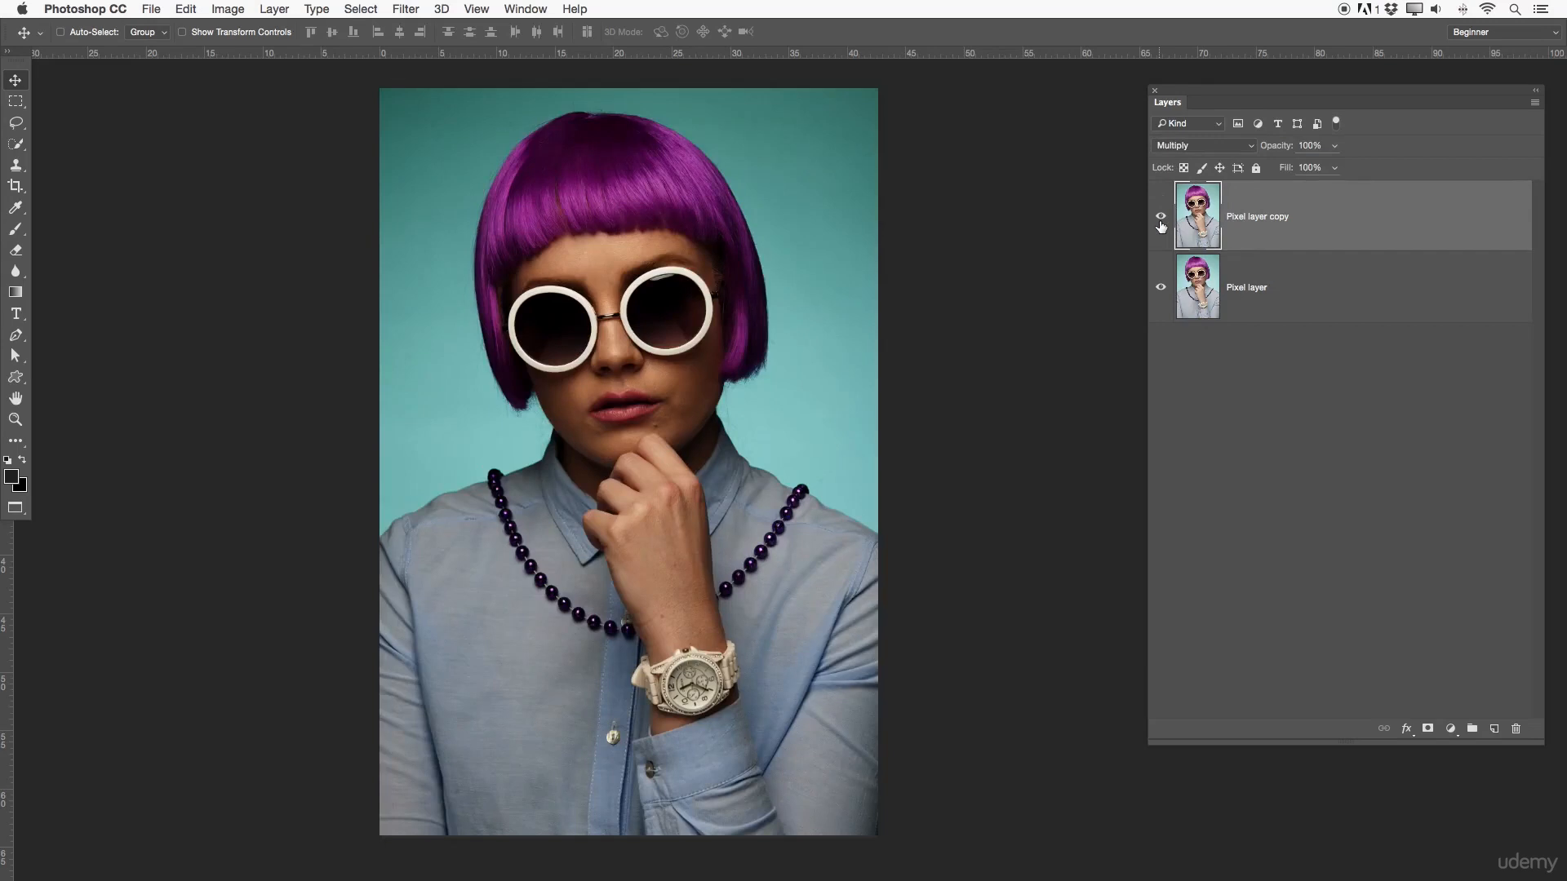
- Try the Color Burn, Hard Light and Saturation blend modes on the Pixel layer copy
{"action": "left_click", "coordinate": [1207, 147]}
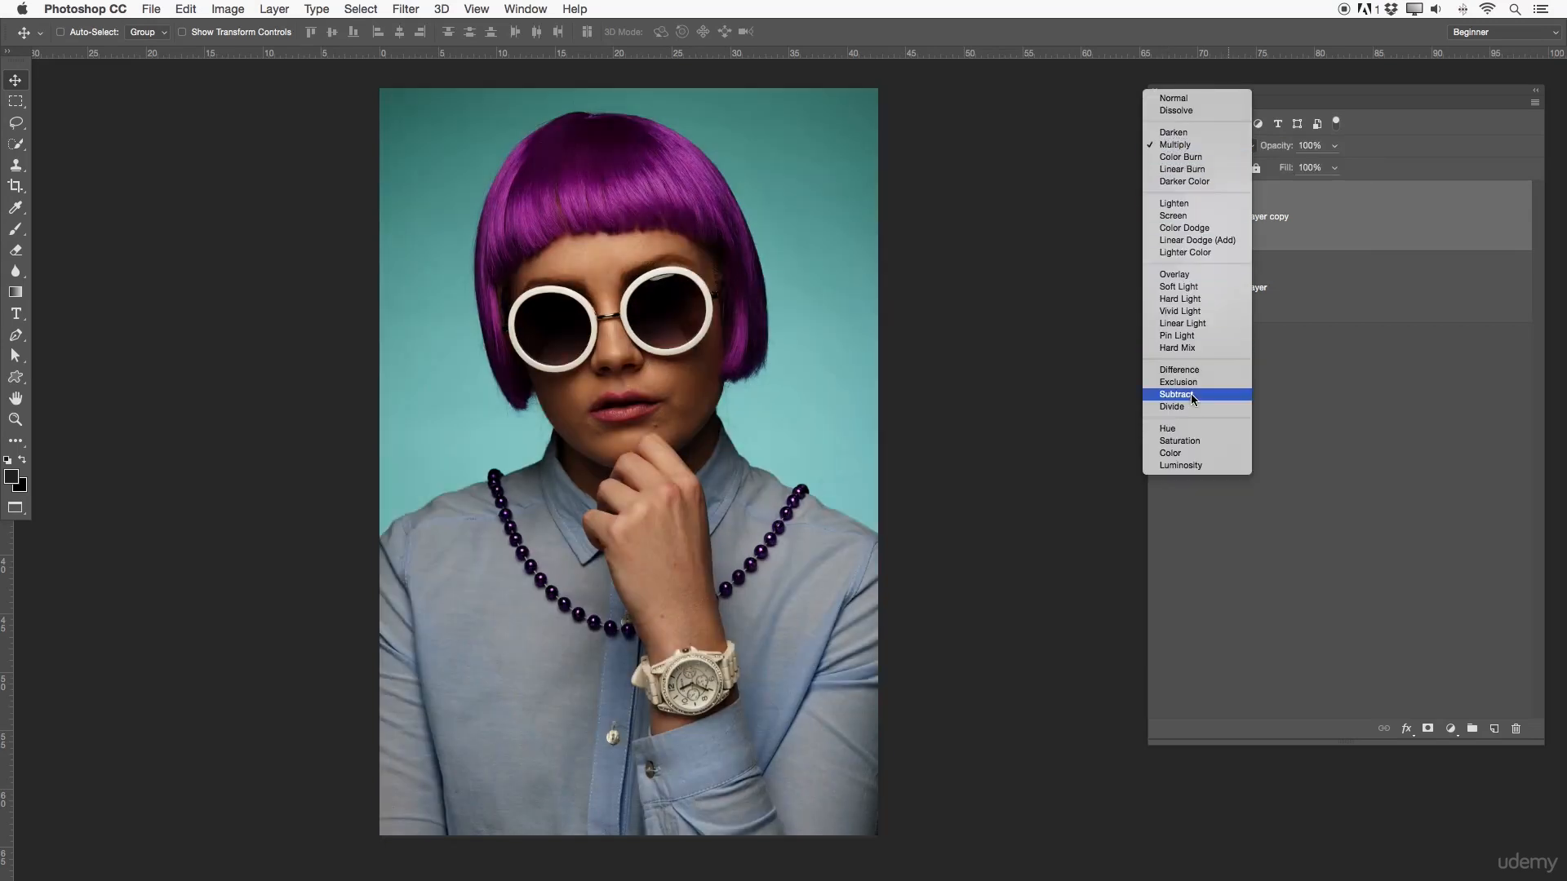
{"action": "left_click", "coordinate": [1200, 155]}
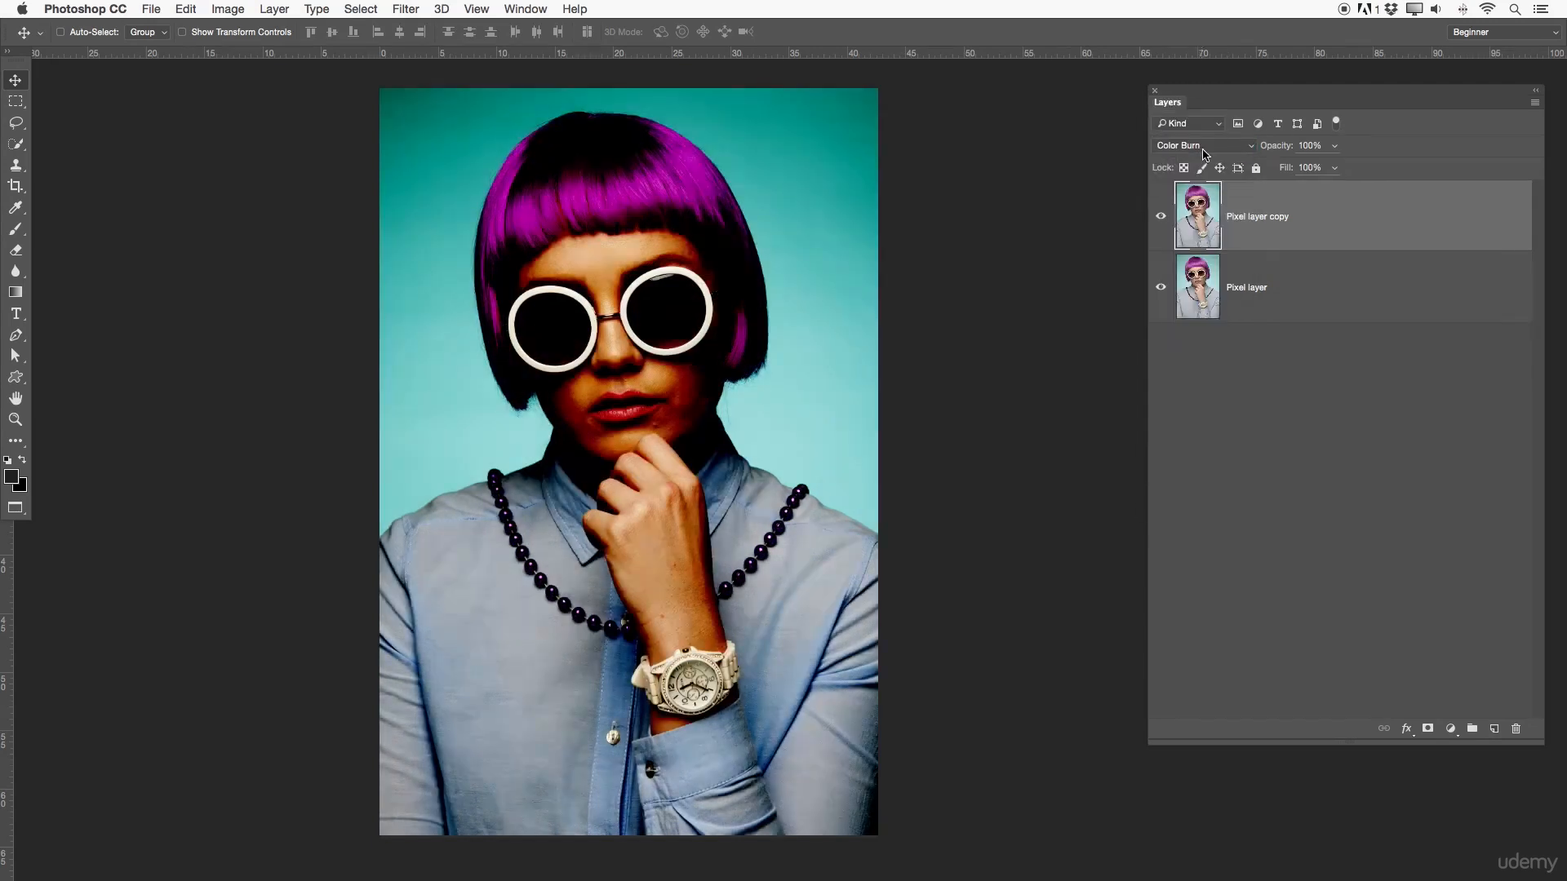
{"action": "left_click", "coordinate": [1205, 154]}
{"action": "left_click", "coordinate": [1178, 288]}
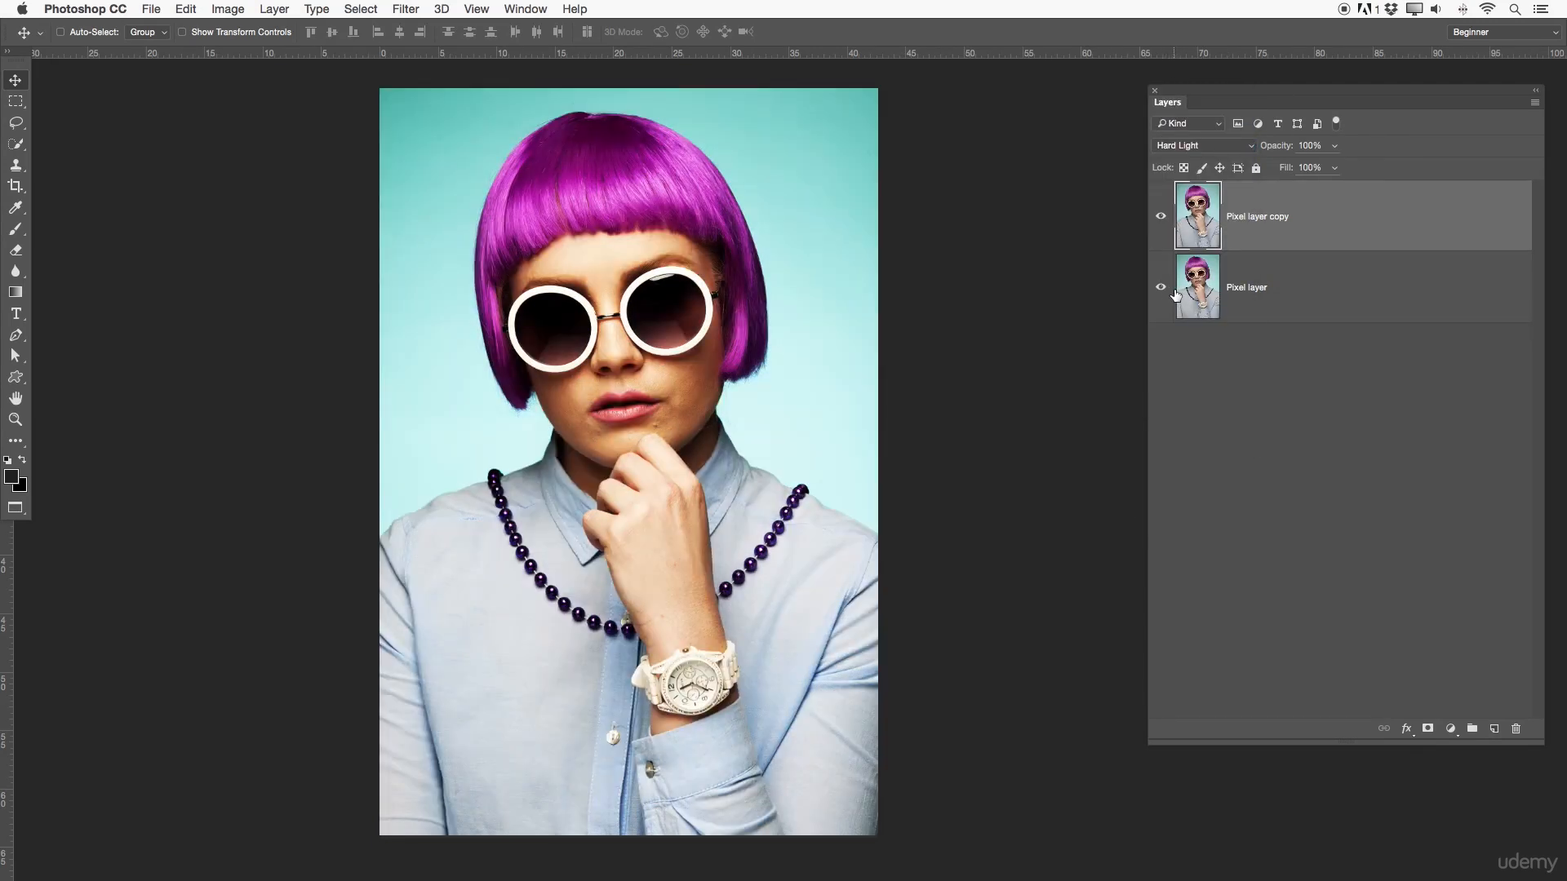
{"action": "left_click", "coordinate": [1201, 146]}
{"action": "left_click", "coordinate": [1198, 284]}
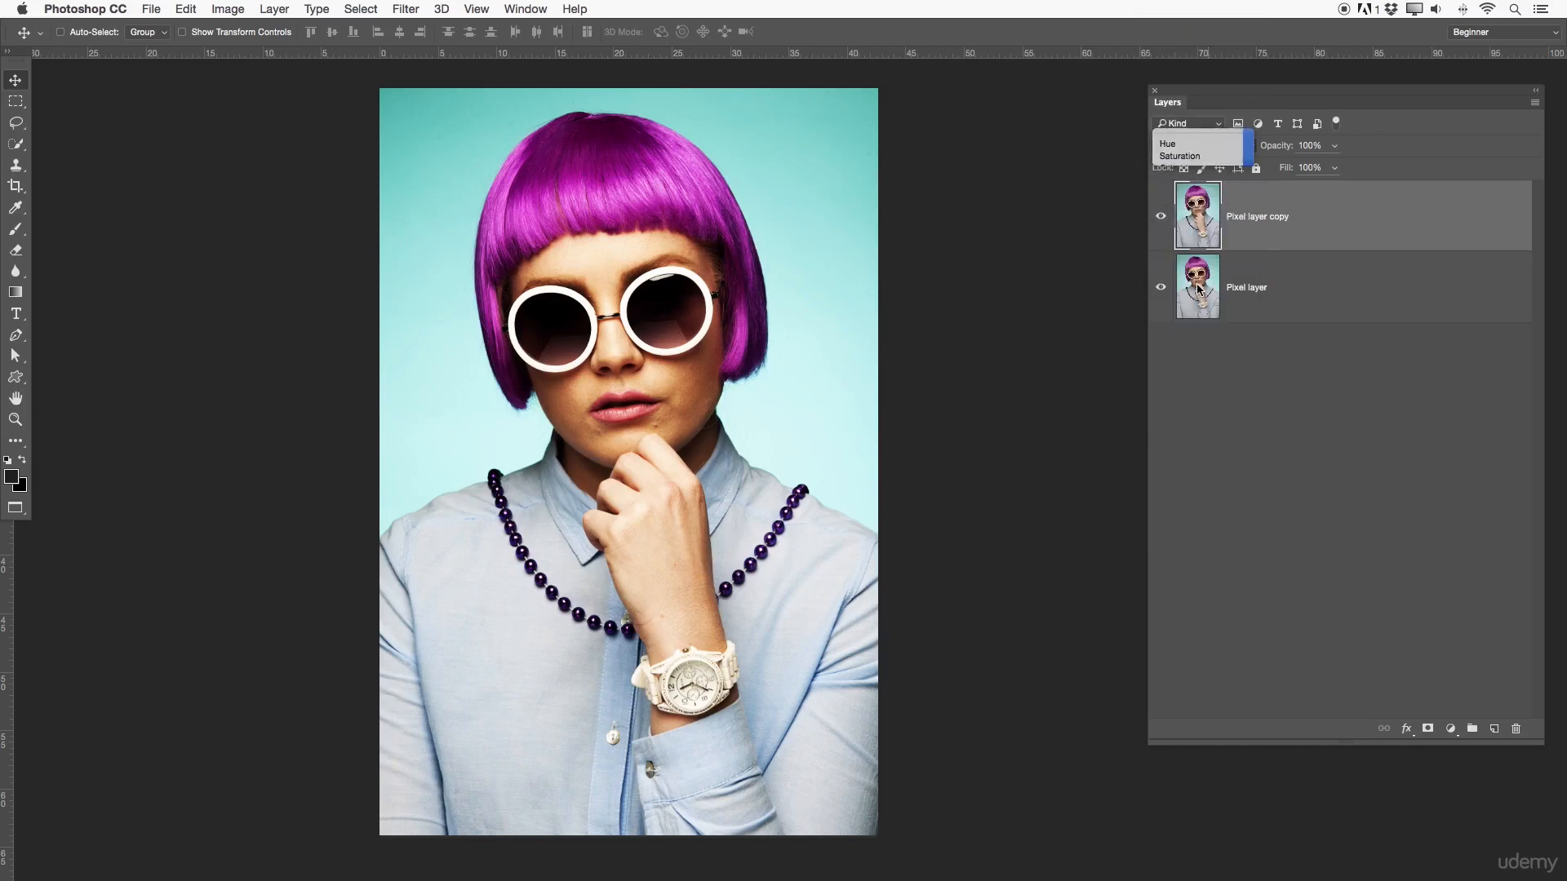
- Try the Color, Luminosity and Hue blend modes on the Pixel layer copy
{"action": "left_click", "coordinate": [1184, 145]}
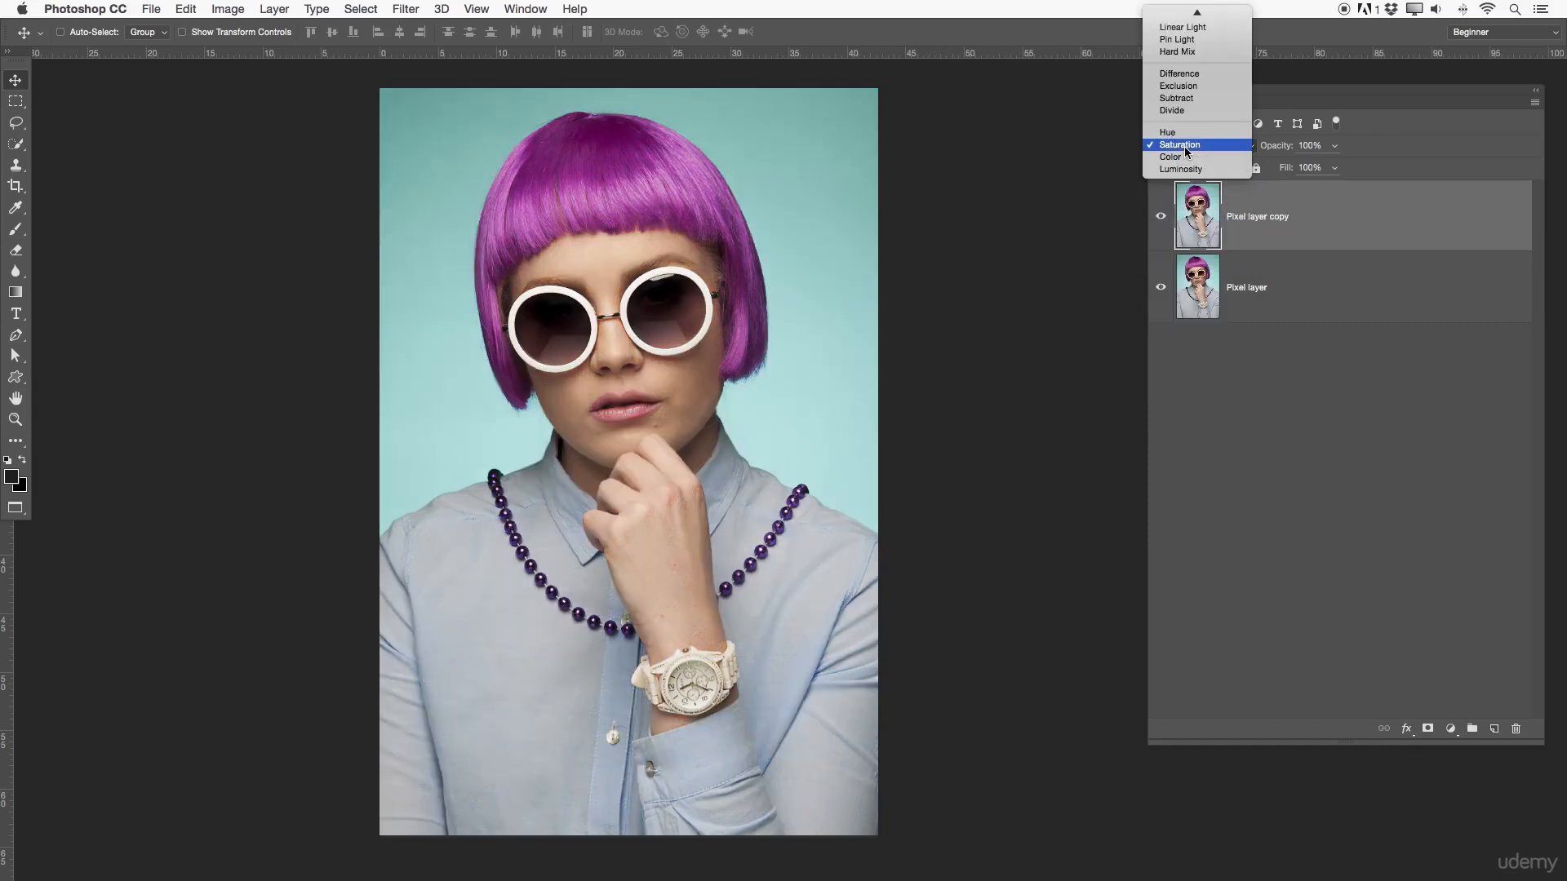
{"action": "left_click", "coordinate": [1174, 157]}
{"action": "left_click", "coordinate": [1175, 149]}
{"action": "left_click", "coordinate": [1176, 155]}
{"action": "left_click", "coordinate": [1180, 147]}
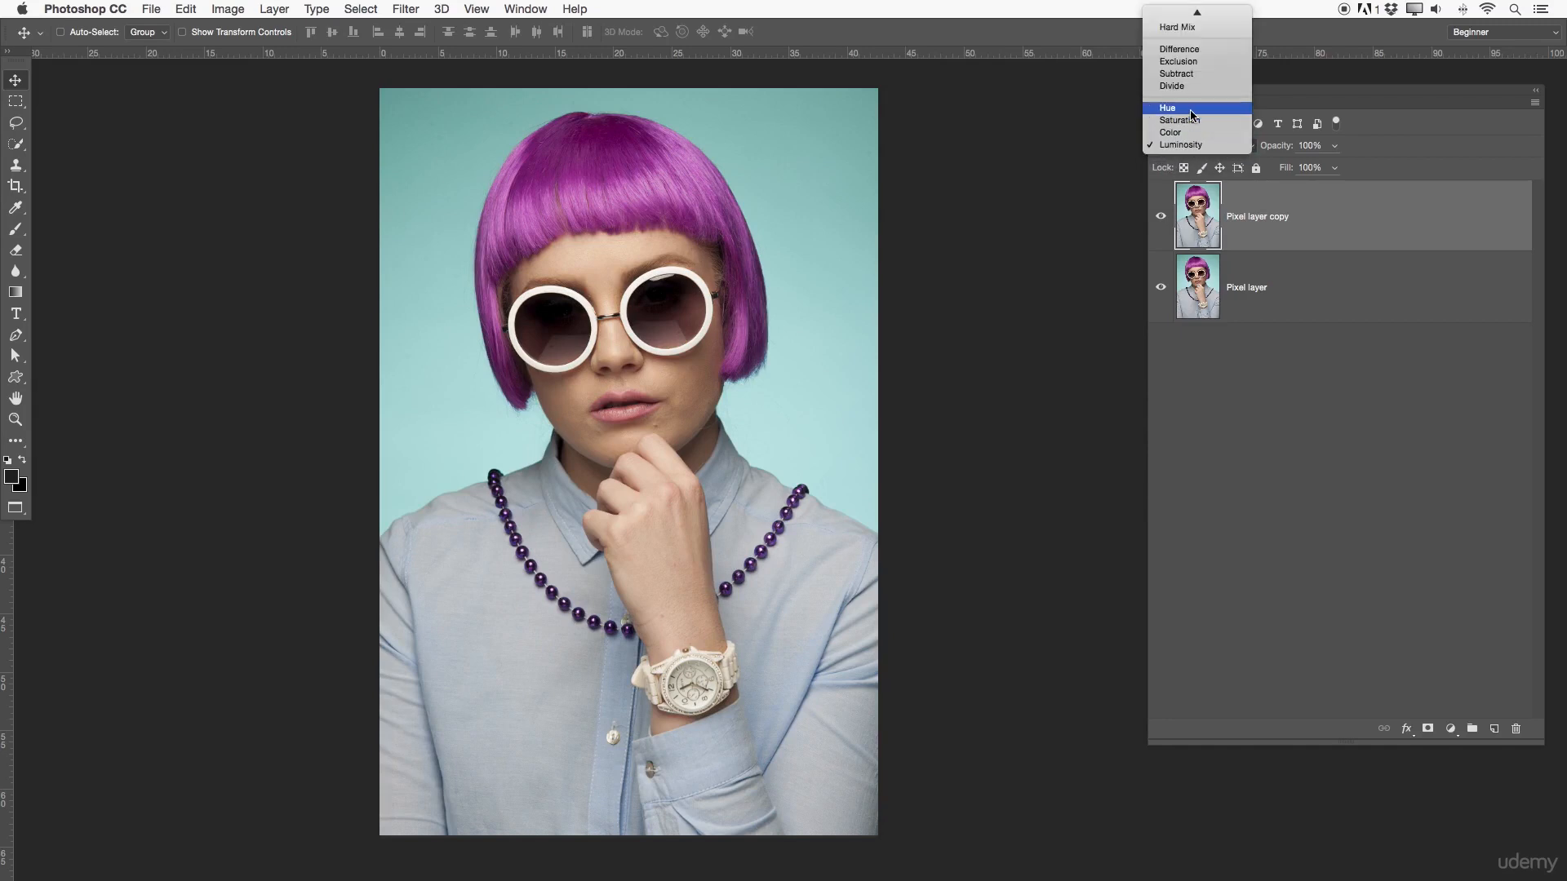
{"action": "left_click", "coordinate": [1190, 111]}
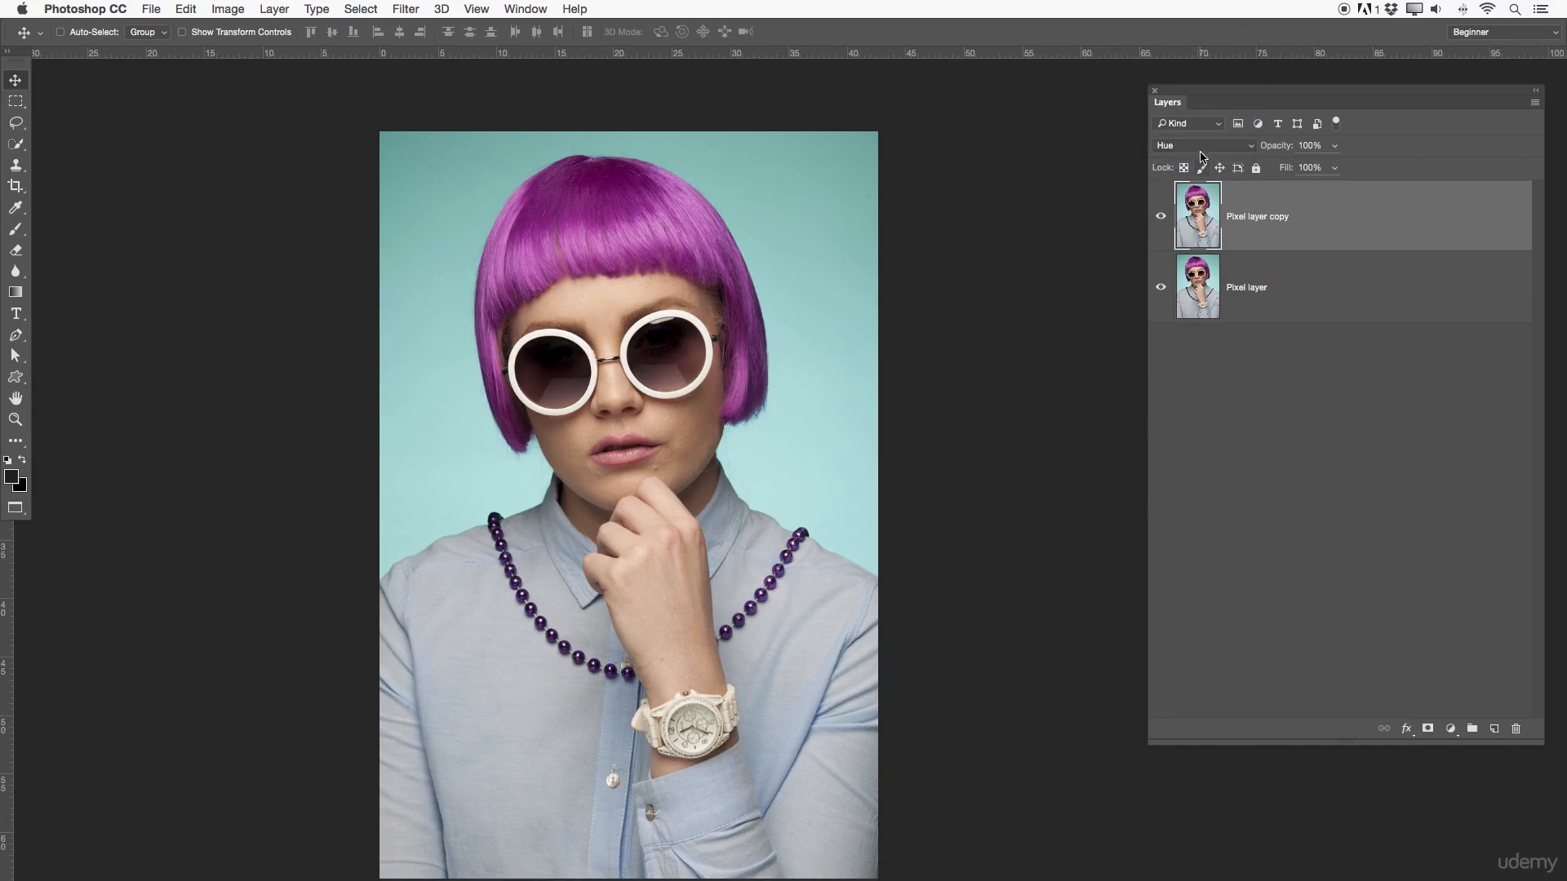
- Try the Subtract and Difference blend modes on the Pixel layer copy, comparing with it hidden, and return it to Normal
{"action": "left_click", "coordinate": [1199, 145]}
{"action": "left_click", "coordinate": [1199, 119]}
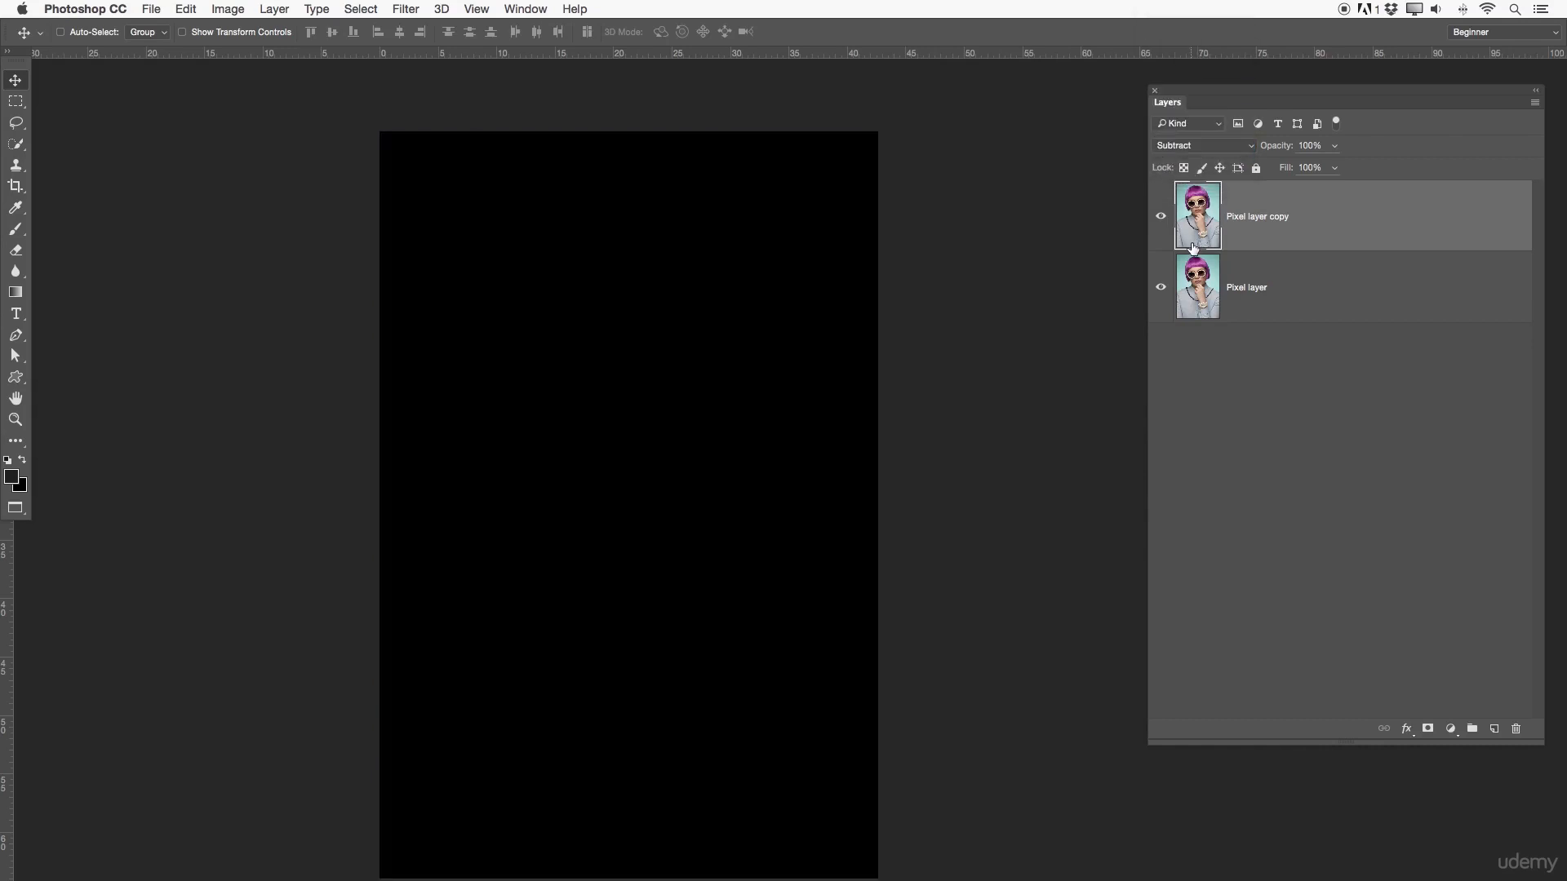
{"action": "left_click", "coordinate": [1212, 148]}
{"action": "left_click", "coordinate": [1208, 120]}
{"action": "left_click", "coordinate": [1160, 216]}
{"action": "left_click_drag", "start_coordinate": [738, 406], "coordinate": [771, 371]}
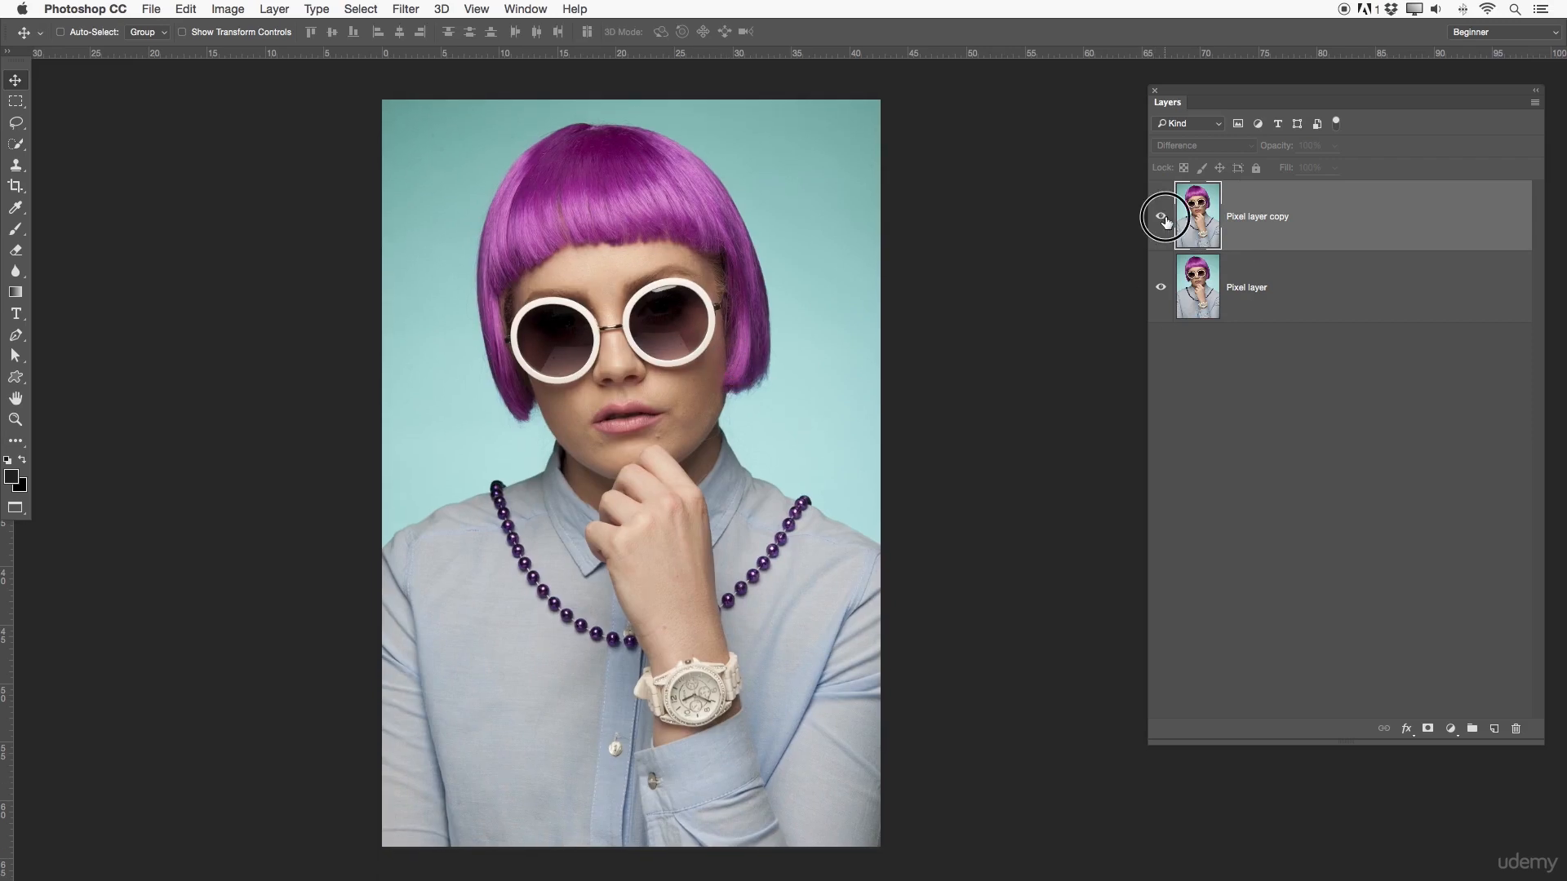
{"action": "left_click", "coordinate": [1161, 217]}
{"action": "left_click", "coordinate": [1180, 146]}
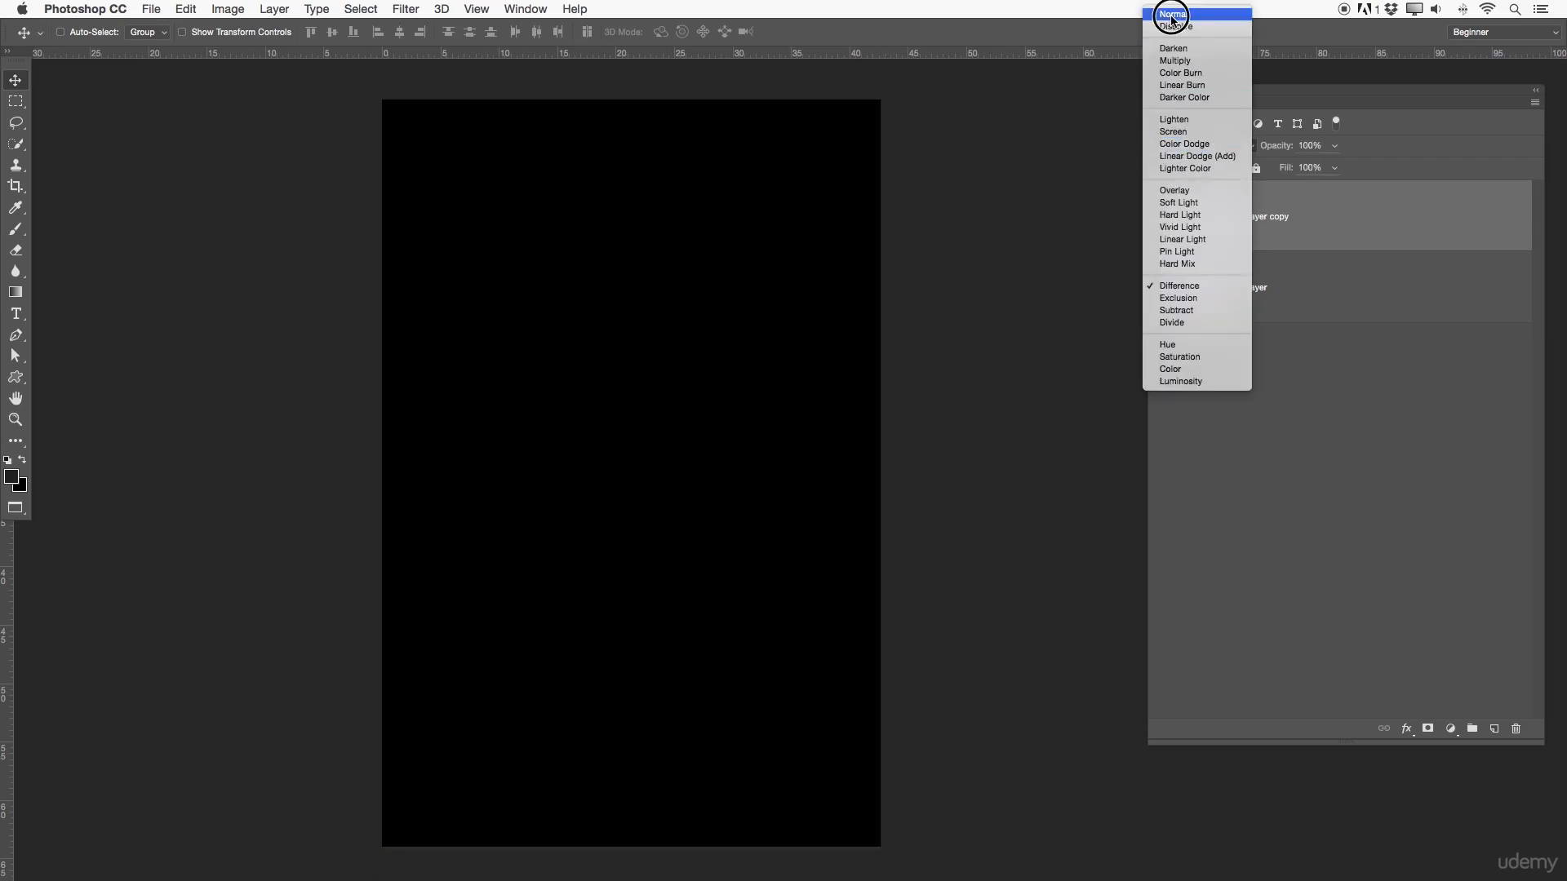
{"action": "left_click", "coordinate": [1175, 14]}
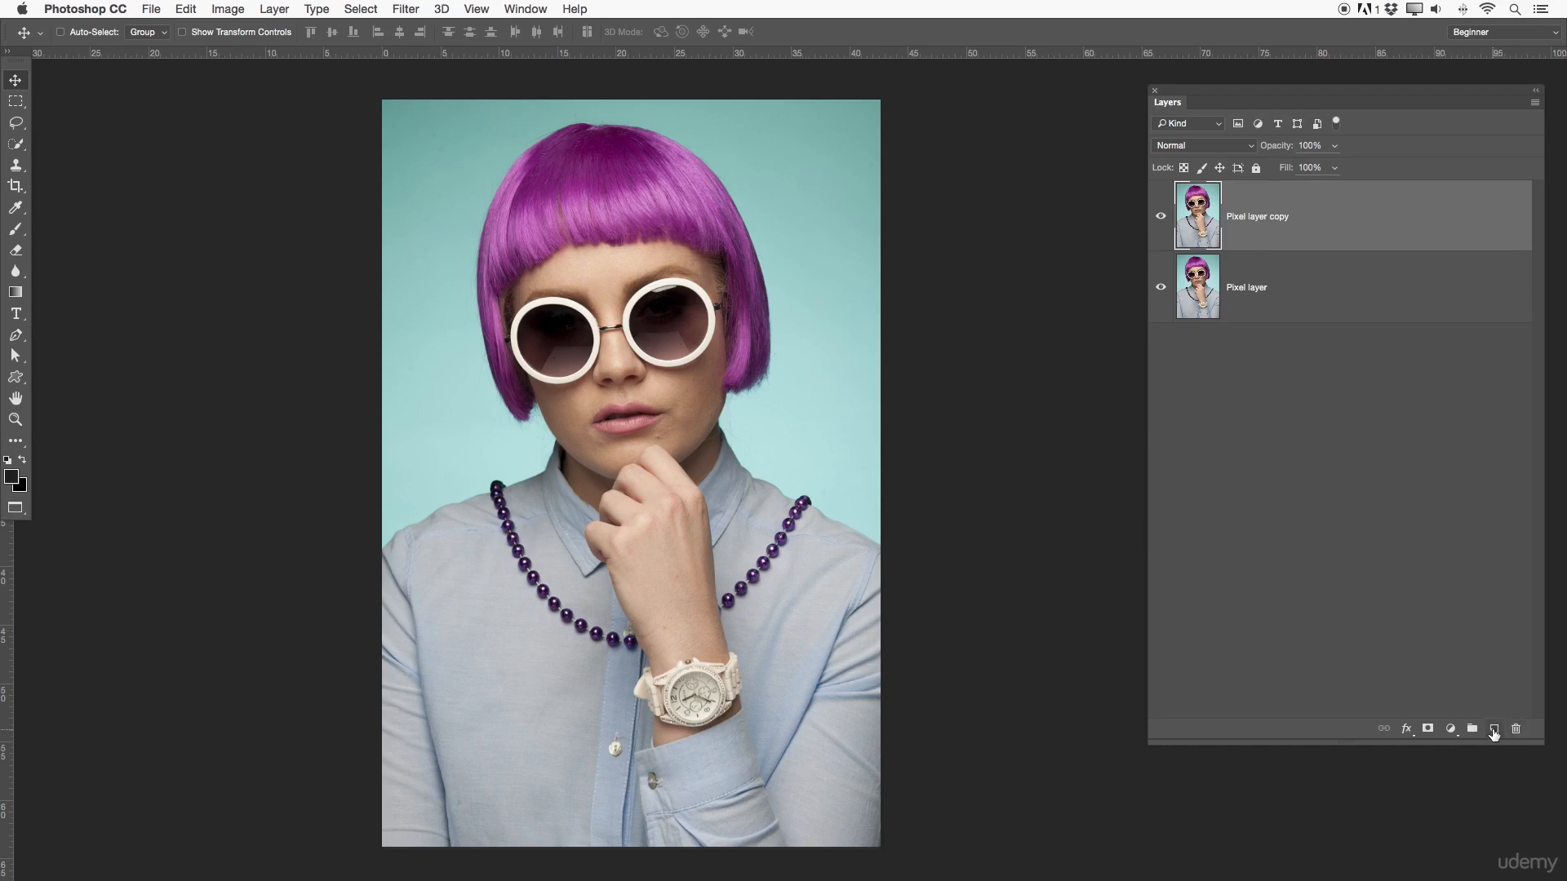
- Create a new empty layer above the Pixel layer copy and select the entire canvas
{"action": "left_click", "coordinate": [1494, 729]}
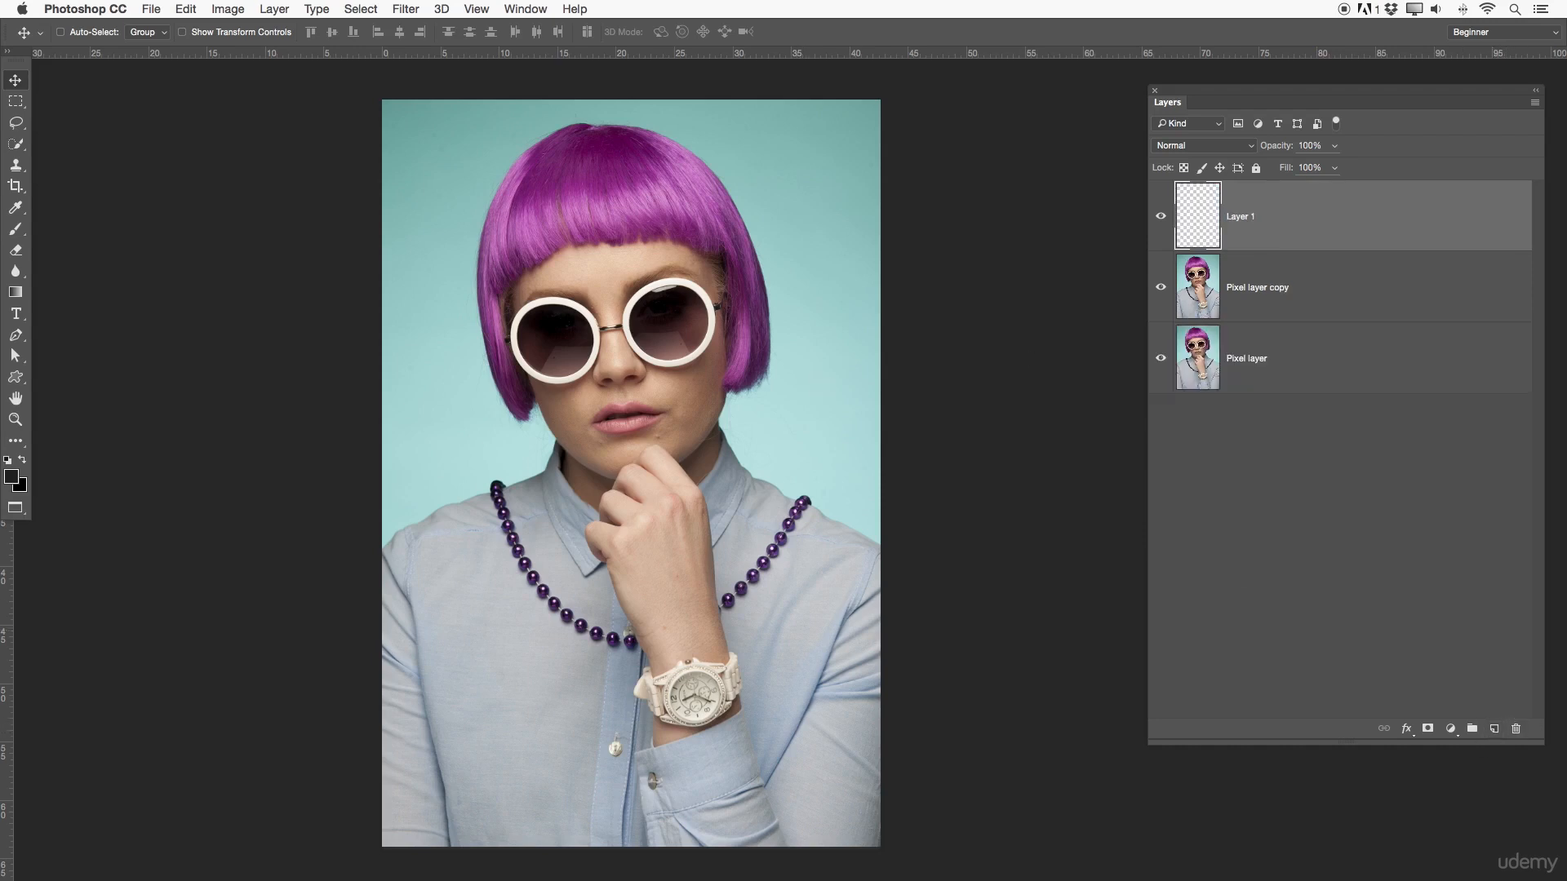
{"action": "left_click", "coordinate": [15, 101]}
{"action": "key", "text": "ctrl+a"}
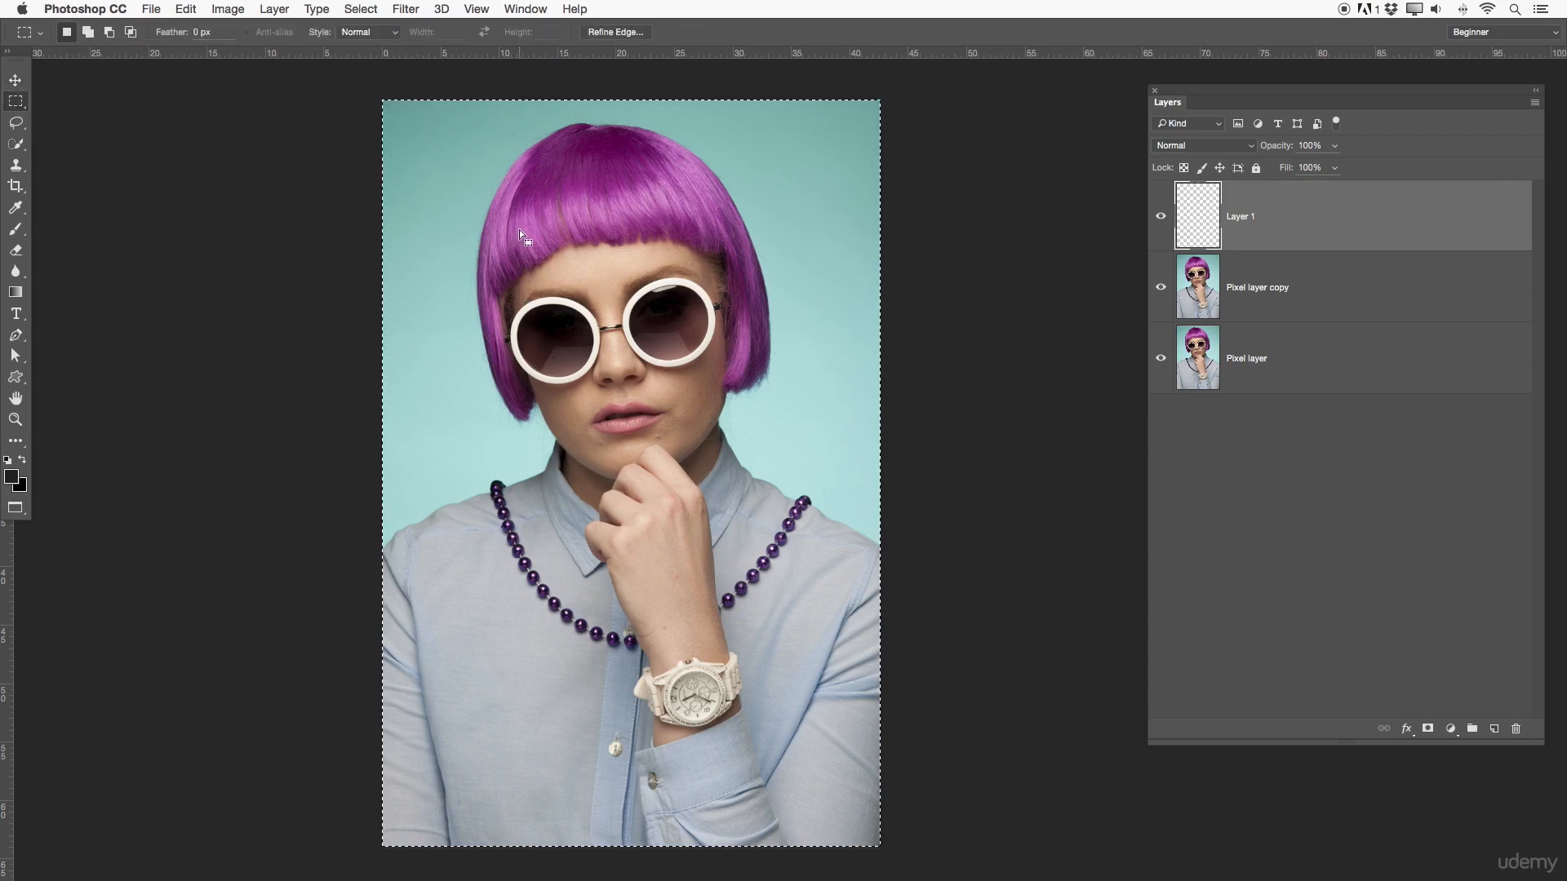
- Fill the selected area of the new layer with pure red at 100% opacity in Normal mode, and deselect
{"action": "right_click", "coordinate": [571, 236]}
{"action": "left_click", "coordinate": [653, 433]}
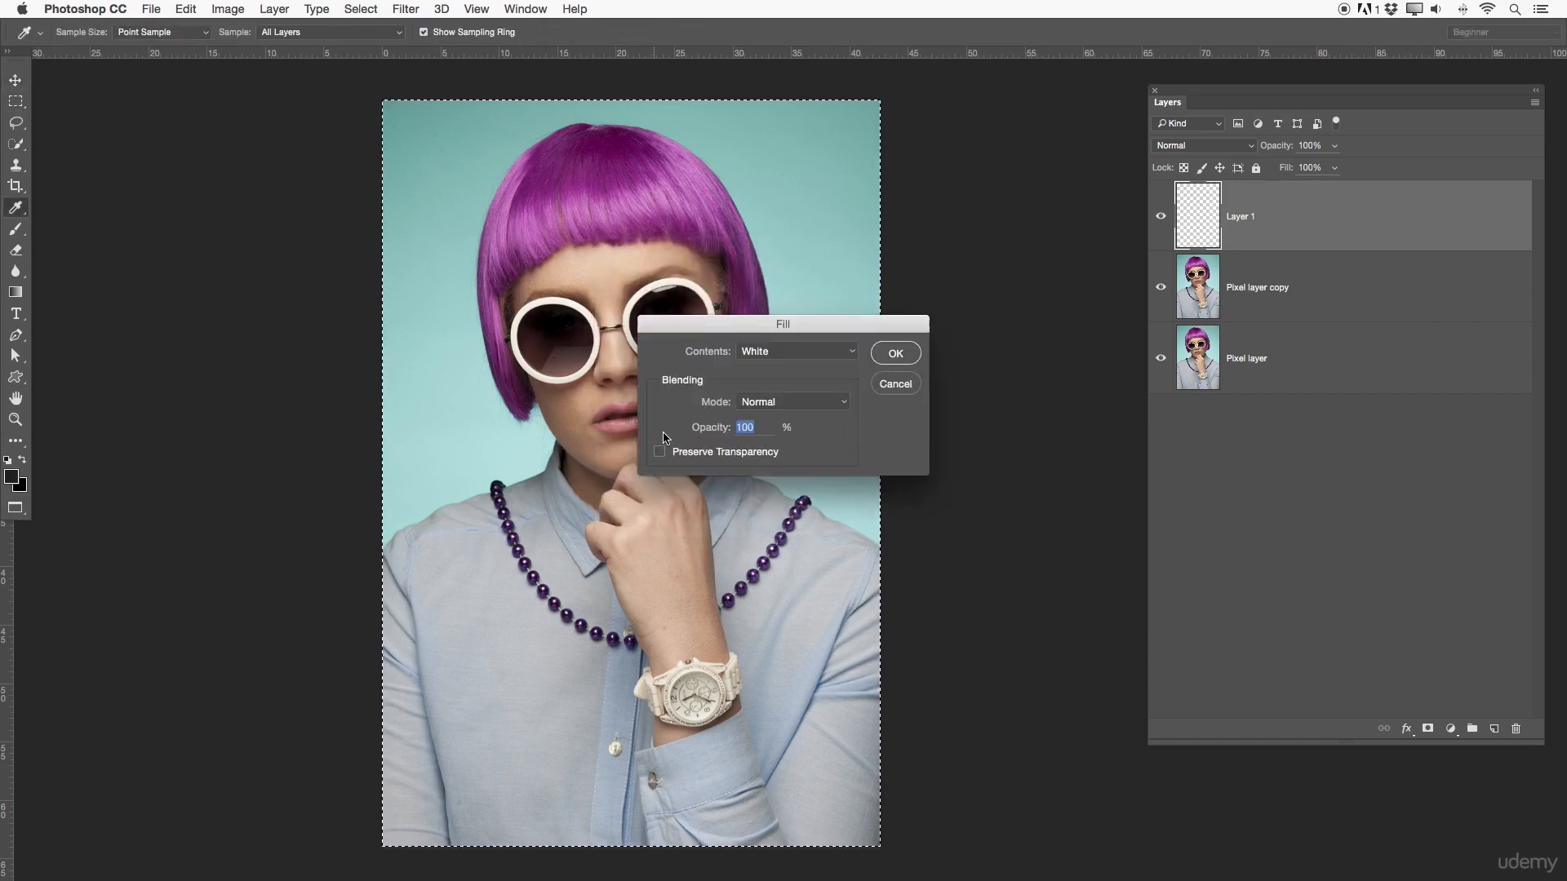
{"action": "left_click", "coordinate": [771, 353]}
{"action": "left_click", "coordinate": [782, 246]}
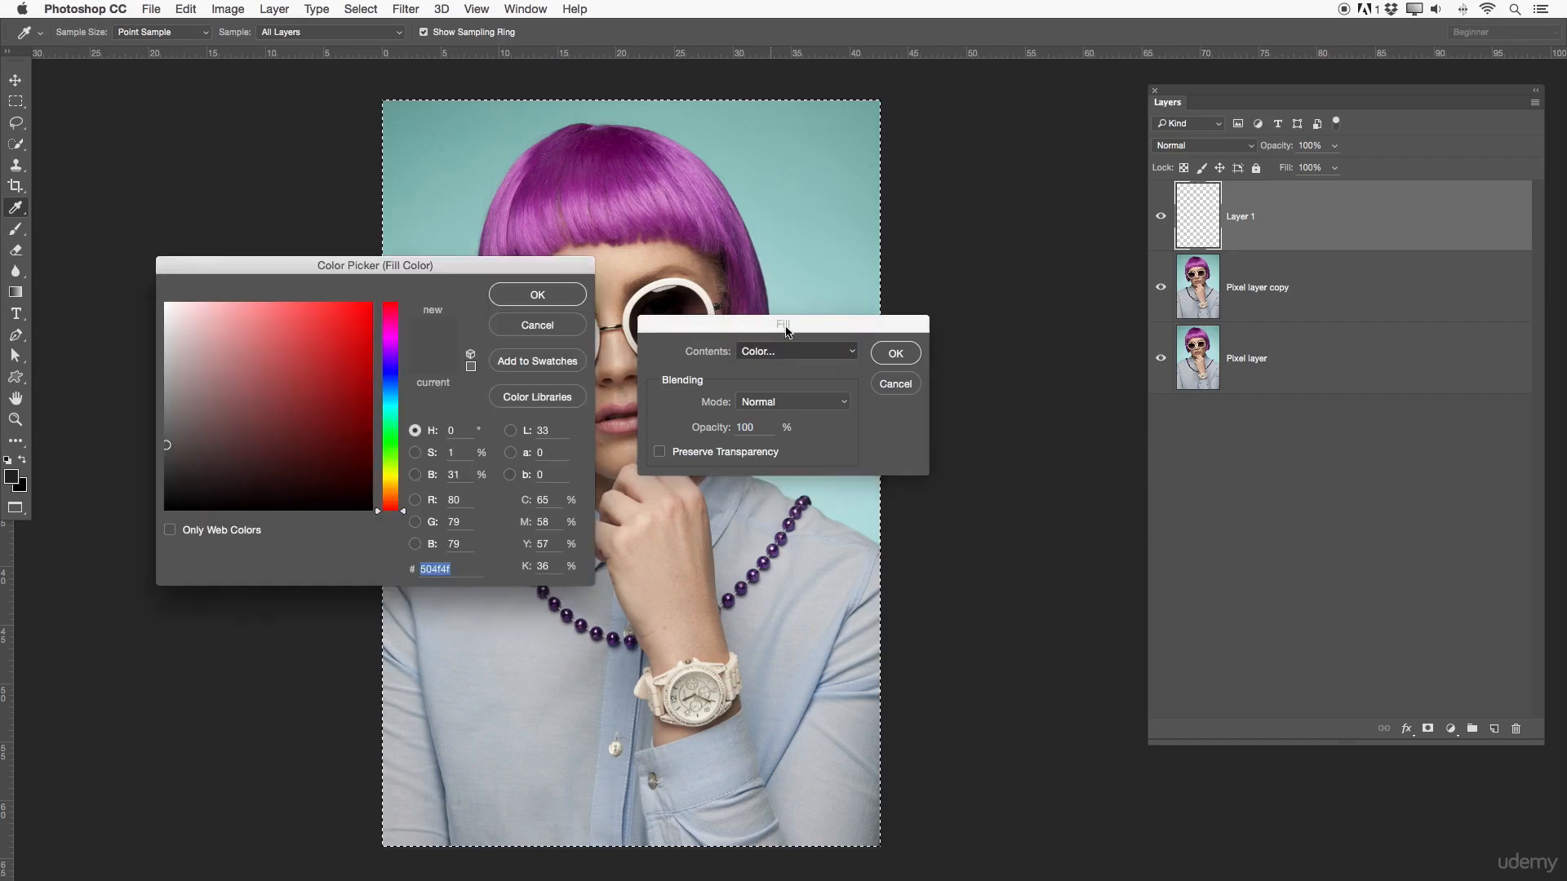
{"action": "left_click_drag", "start_coordinate": [361, 331], "coordinate": [372, 302]}
{"action": "left_click", "coordinate": [537, 295]}
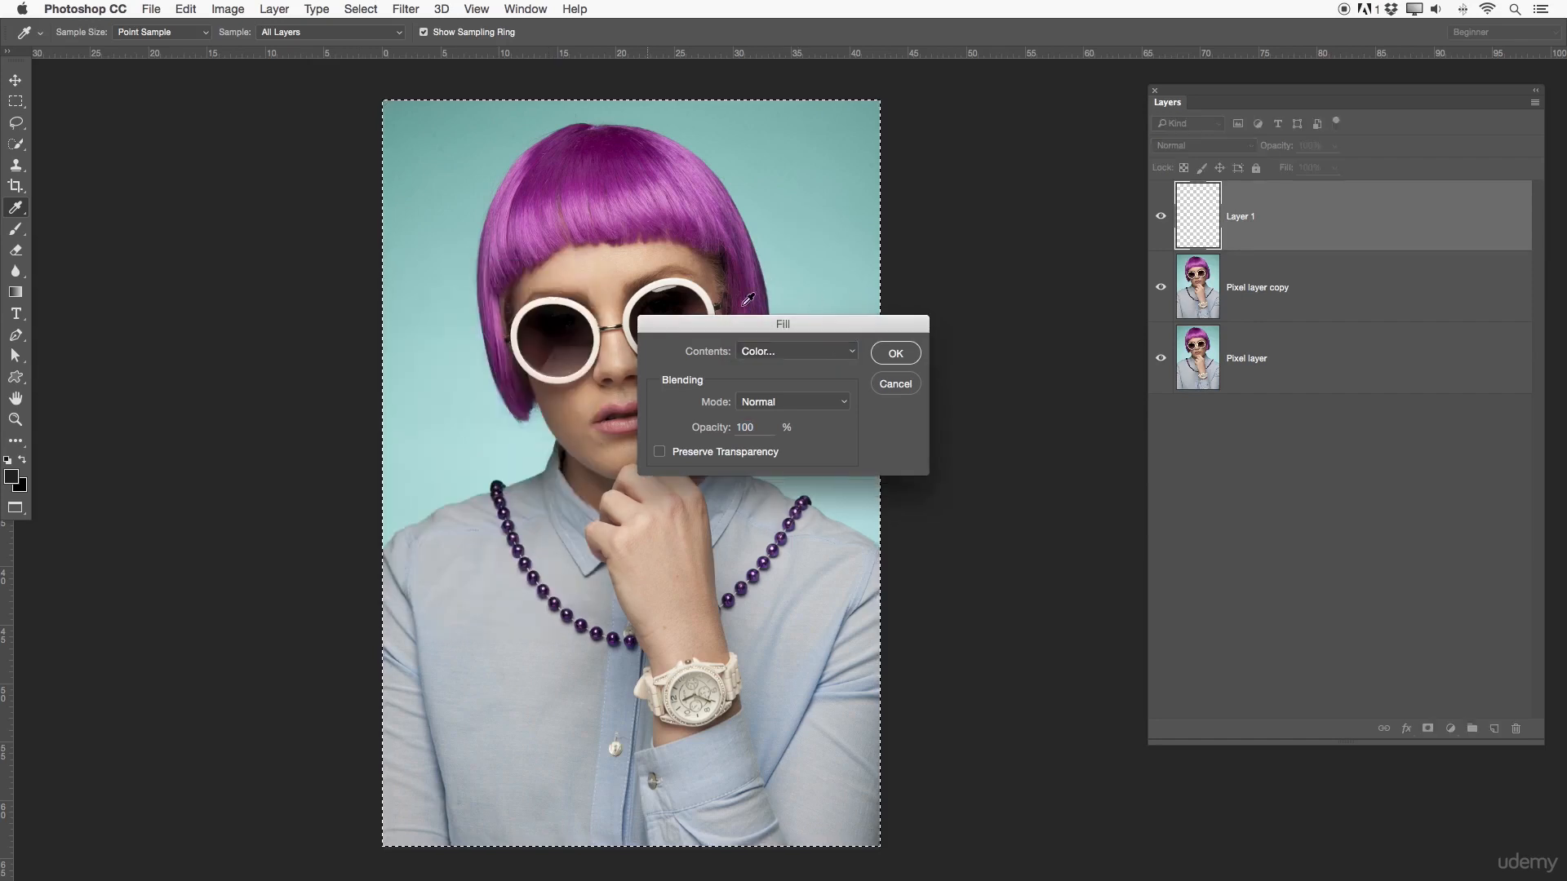
{"action": "left_click", "coordinate": [895, 353]}
{"action": "key", "text": "super+d"}
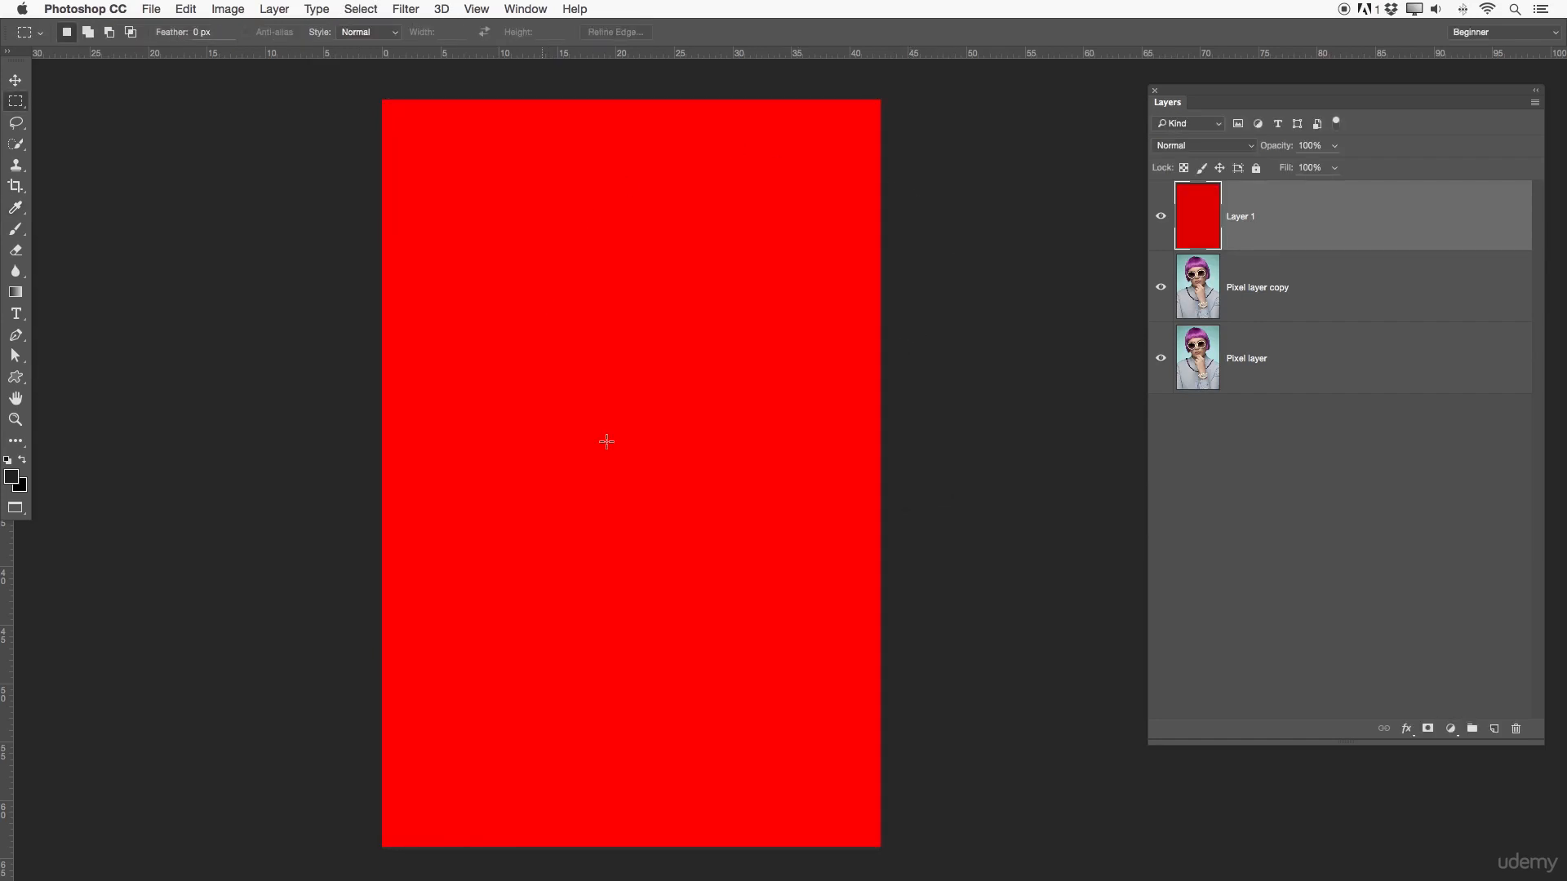
- Compare the image with the red layer hidden and shown, and lower the red layer's opacity to 48%
{"action": "left_click", "coordinate": [1164, 218]}
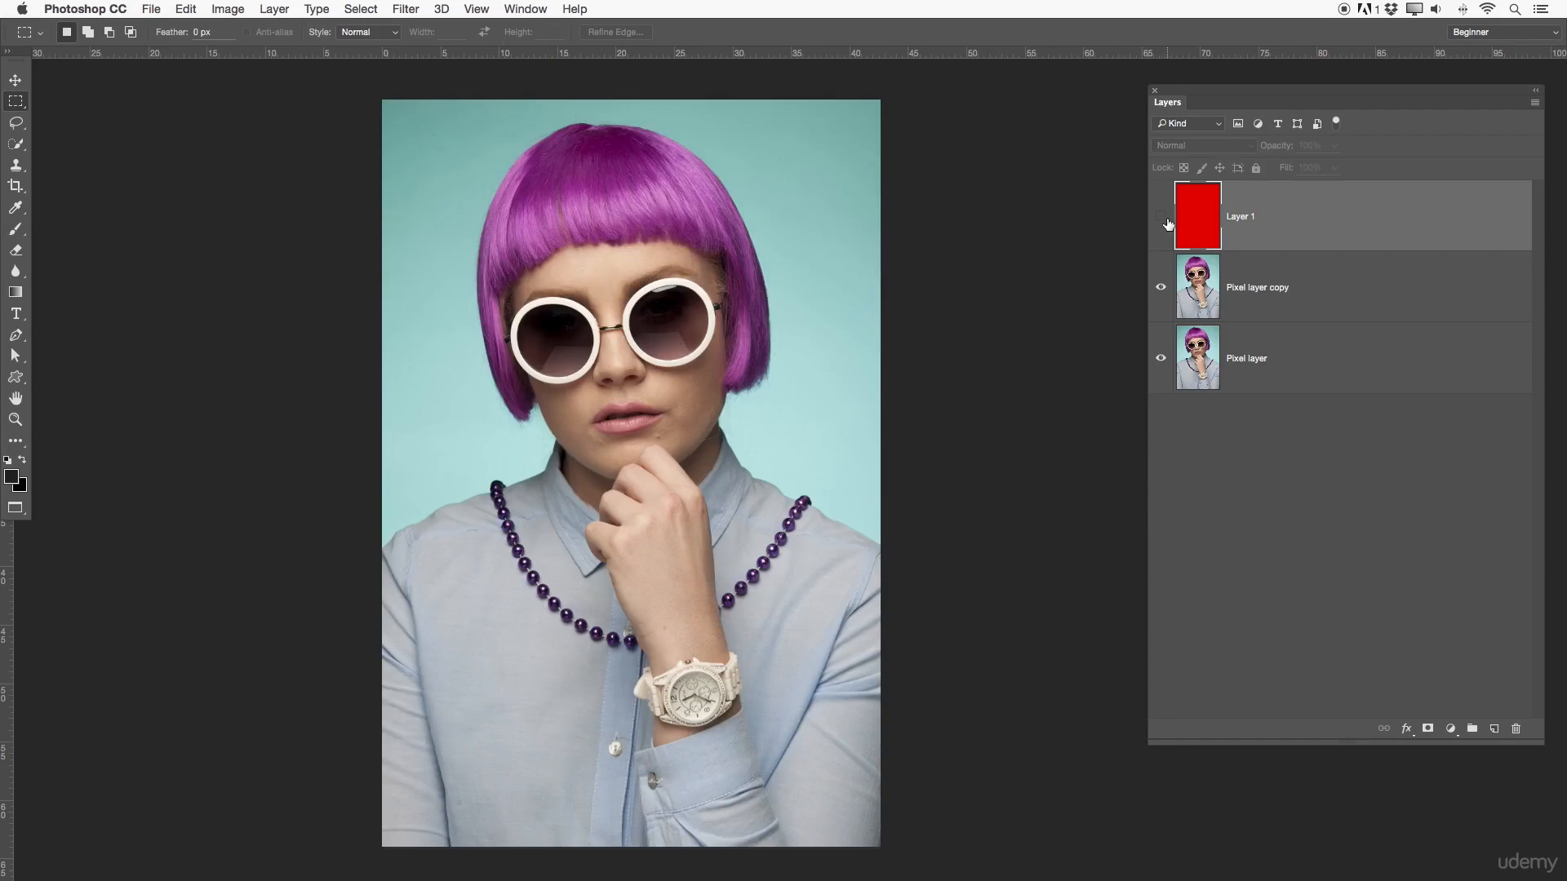
{"action": "left_click", "coordinate": [1163, 217]}
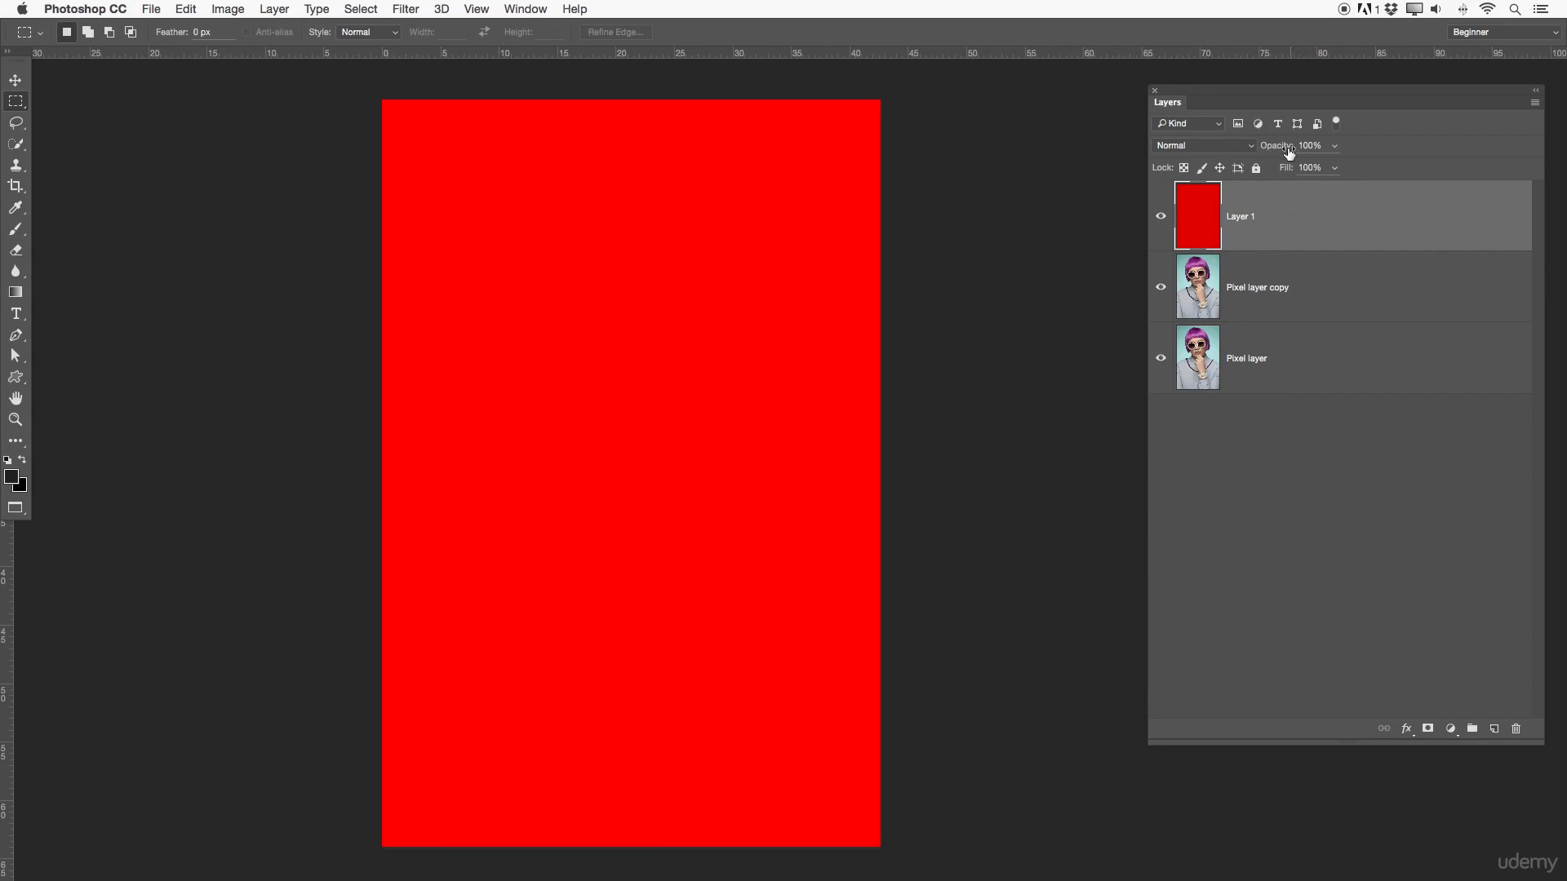
{"action": "left_click_drag", "start_coordinate": [1288, 152], "coordinate": [1244, 151]}
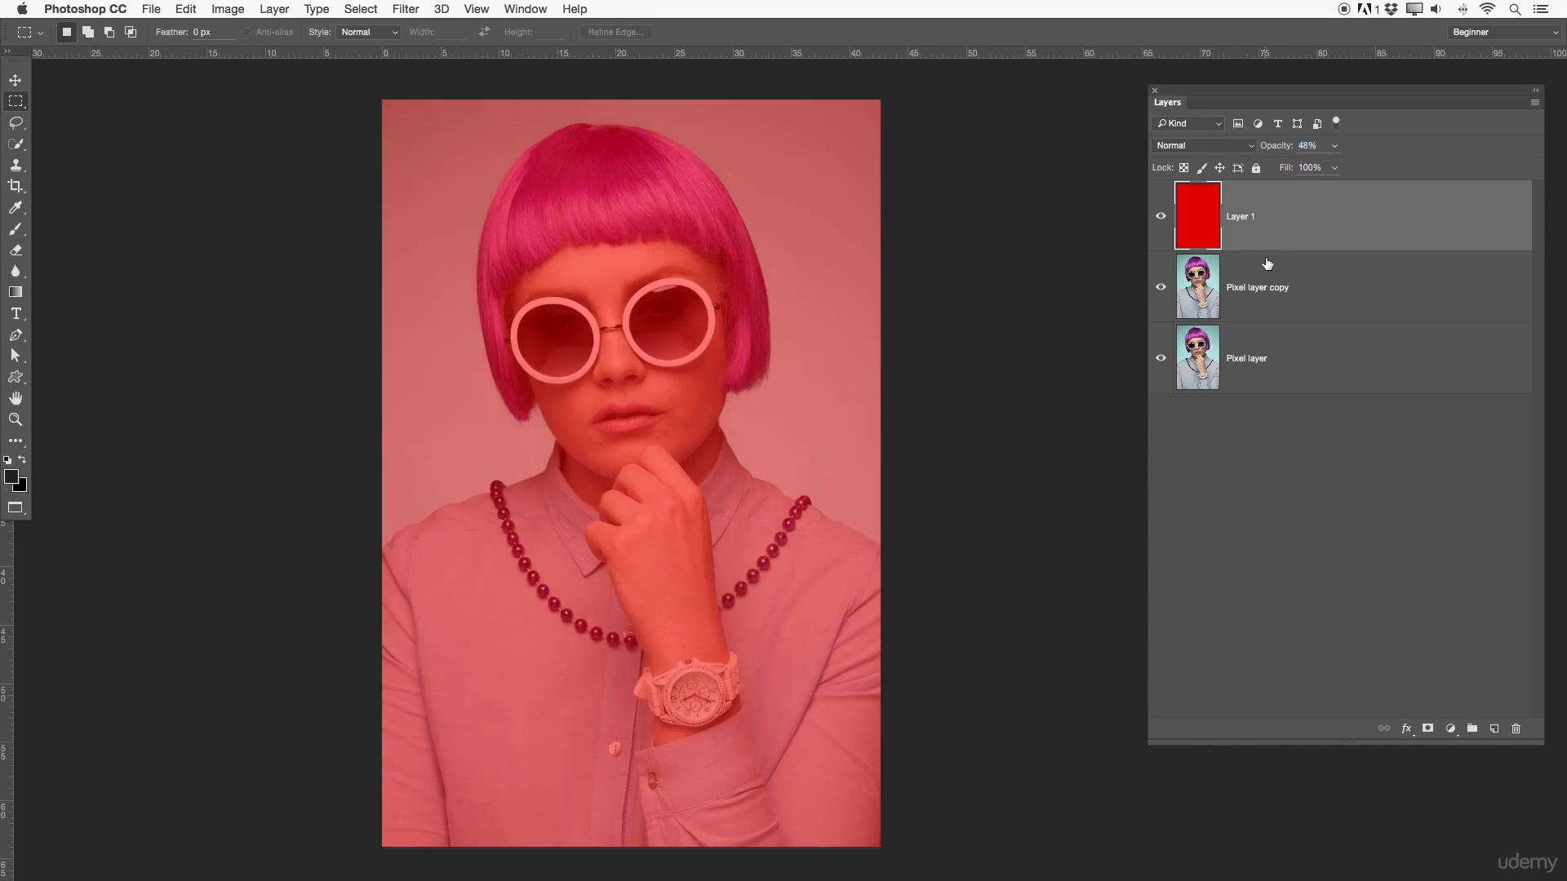
- Raise the red layer's opacity to 100% and try the Darken, Multiply and Lighten blend modes on it
{"action": "left_click_drag", "start_coordinate": [1282, 147], "coordinate": [1403, 157]}
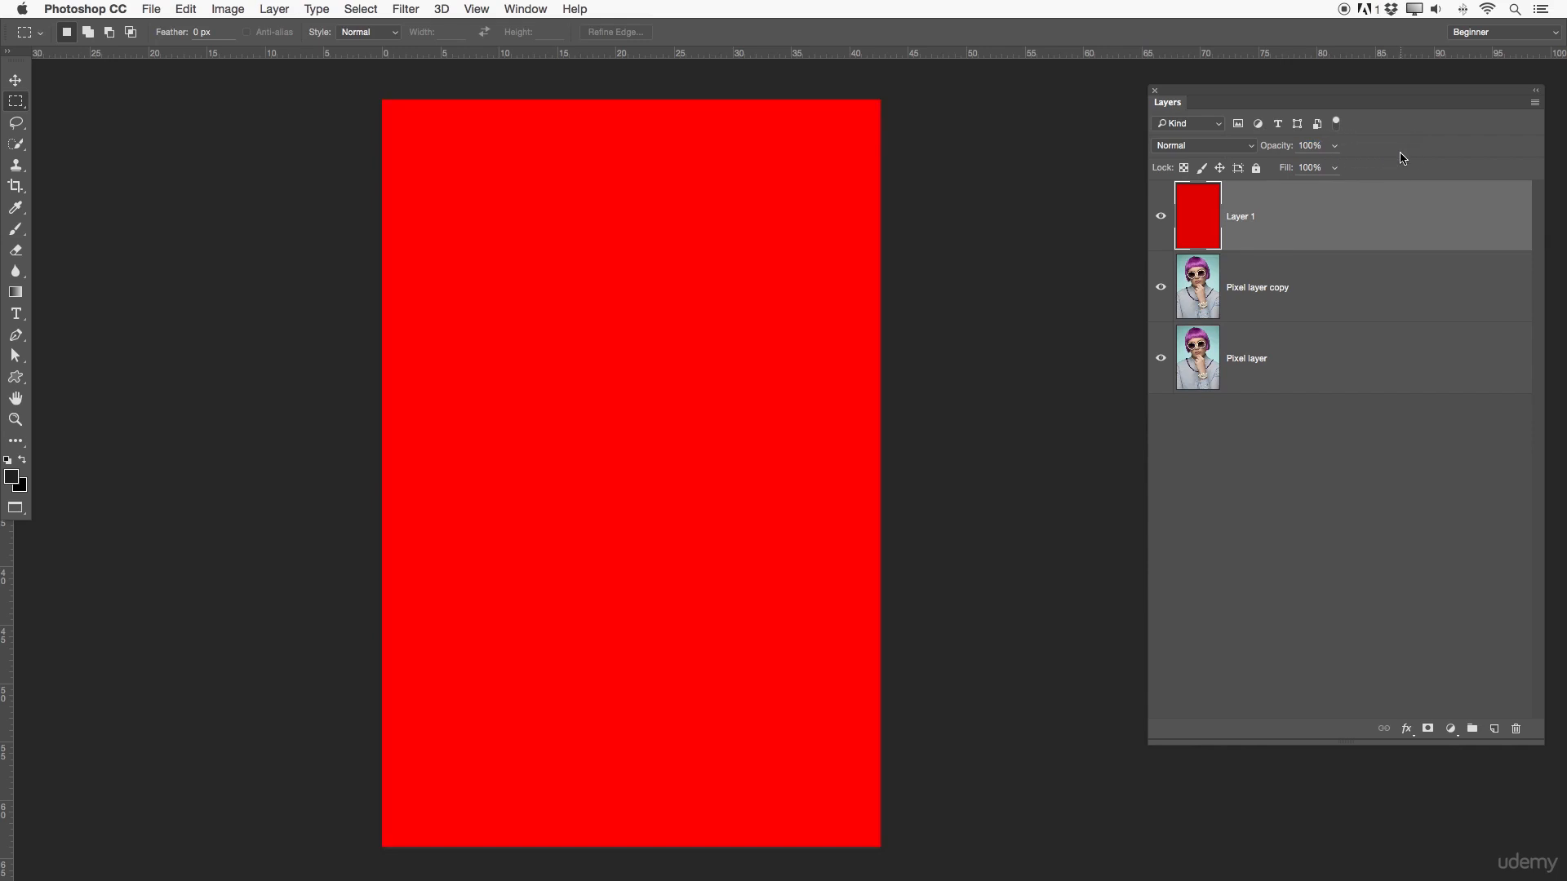
{"action": "left_click", "coordinate": [1240, 147]}
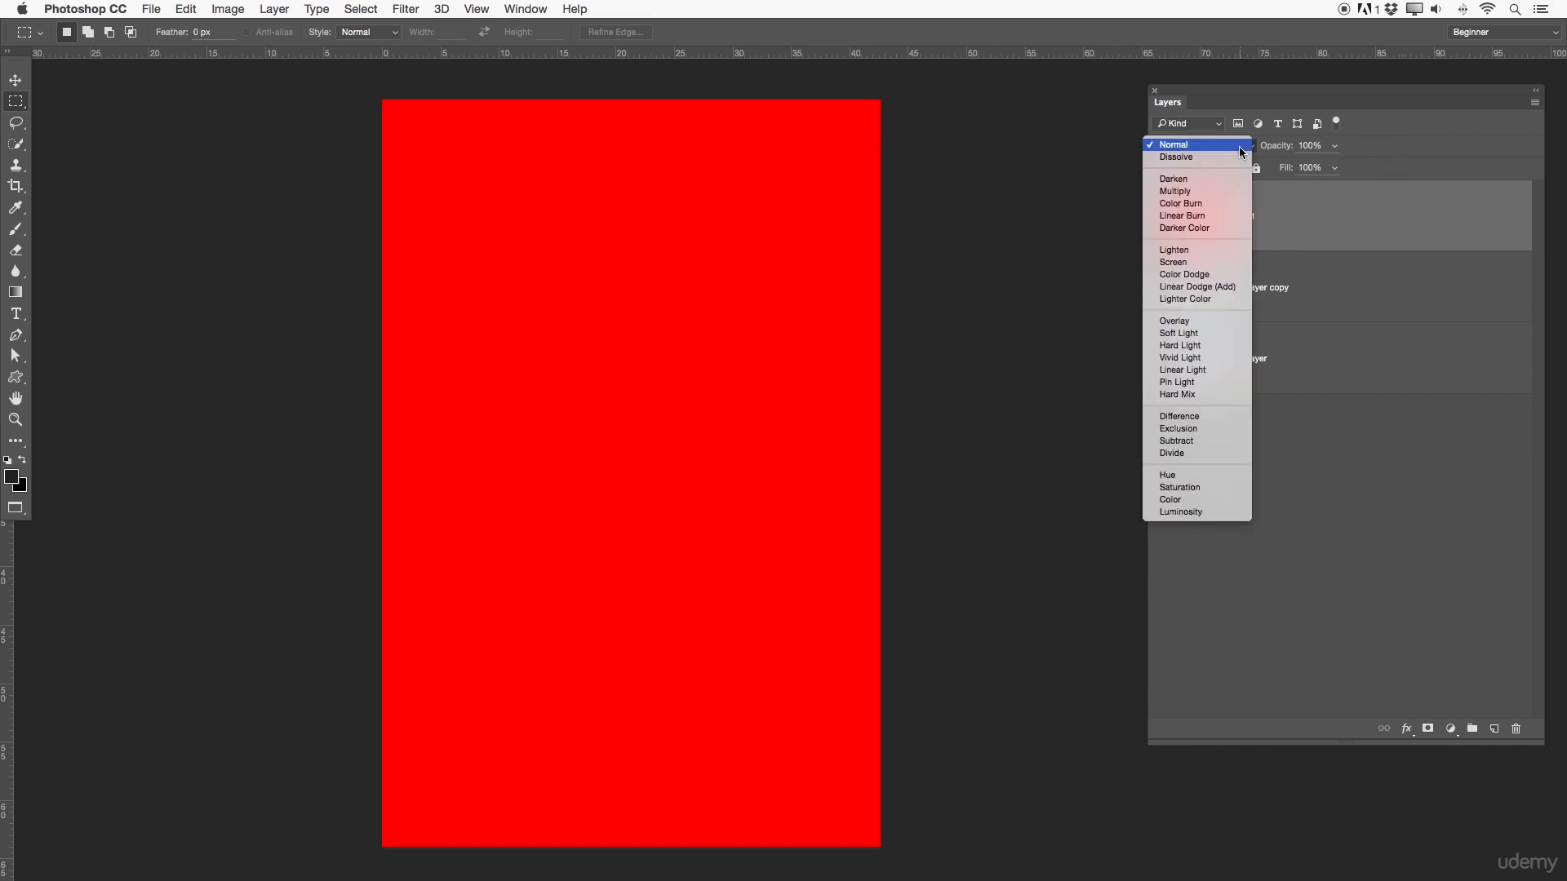
{"action": "left_click", "coordinate": [1228, 179]}
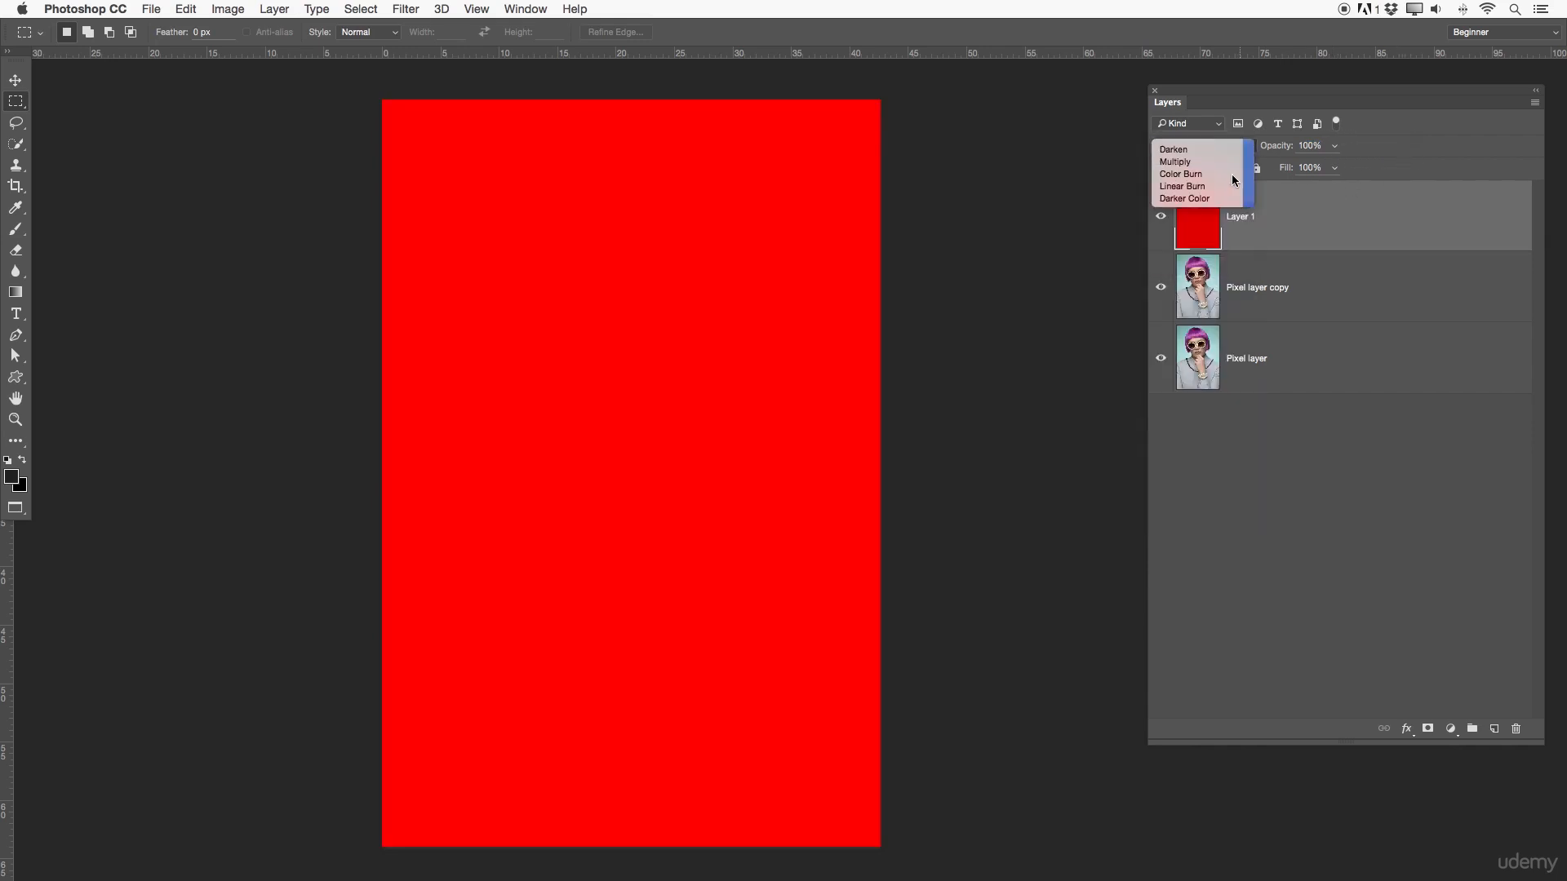
{"action": "left_click", "coordinate": [1216, 146]}
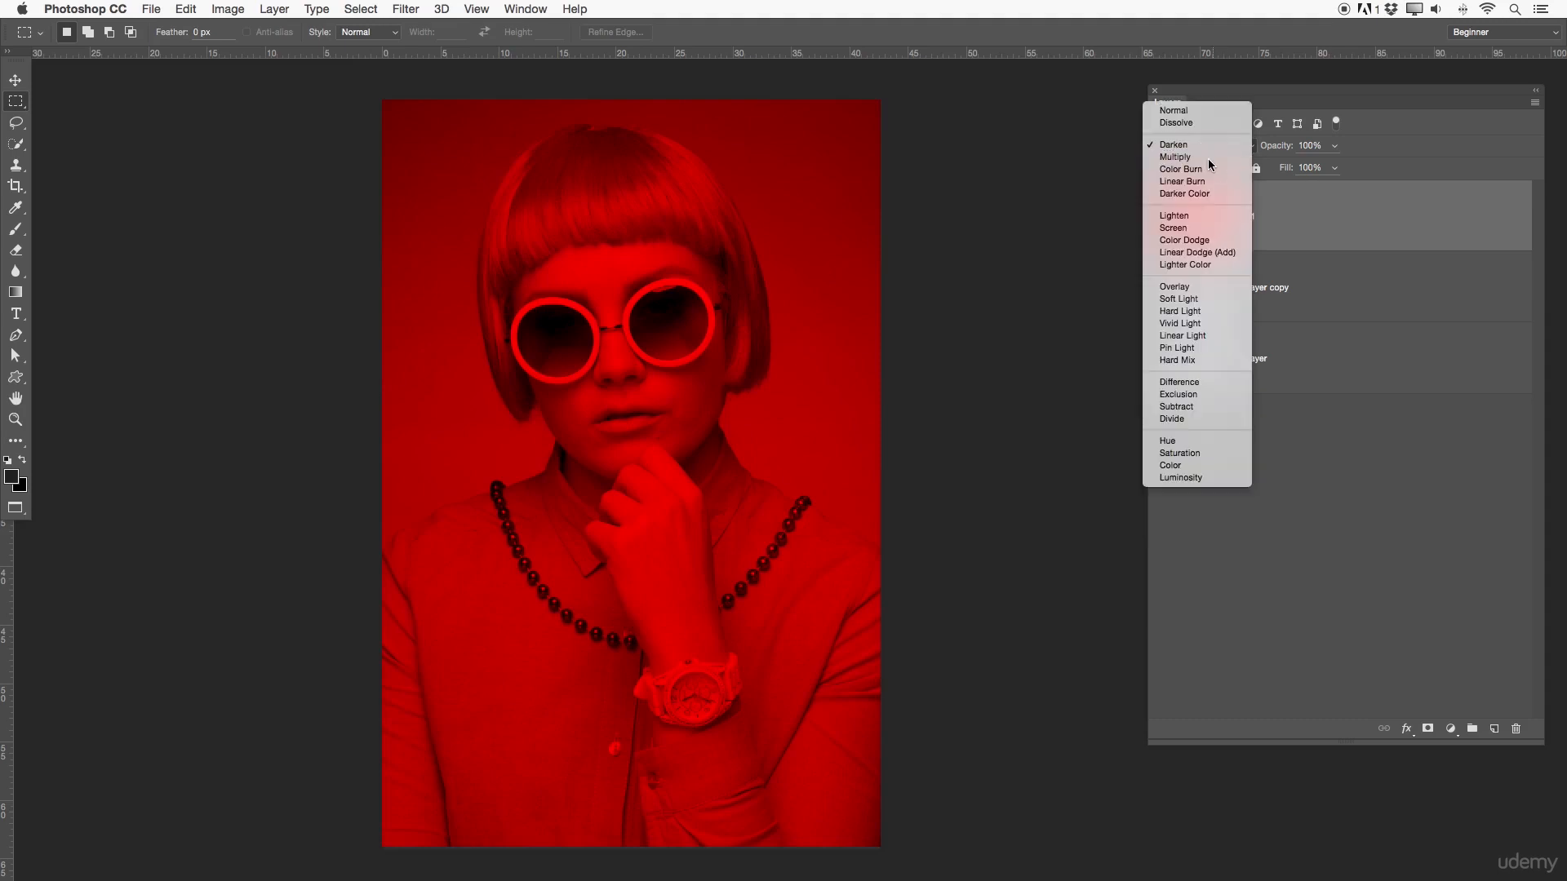
{"action": "left_click", "coordinate": [1207, 156]}
{"action": "left_click", "coordinate": [1190, 152]}
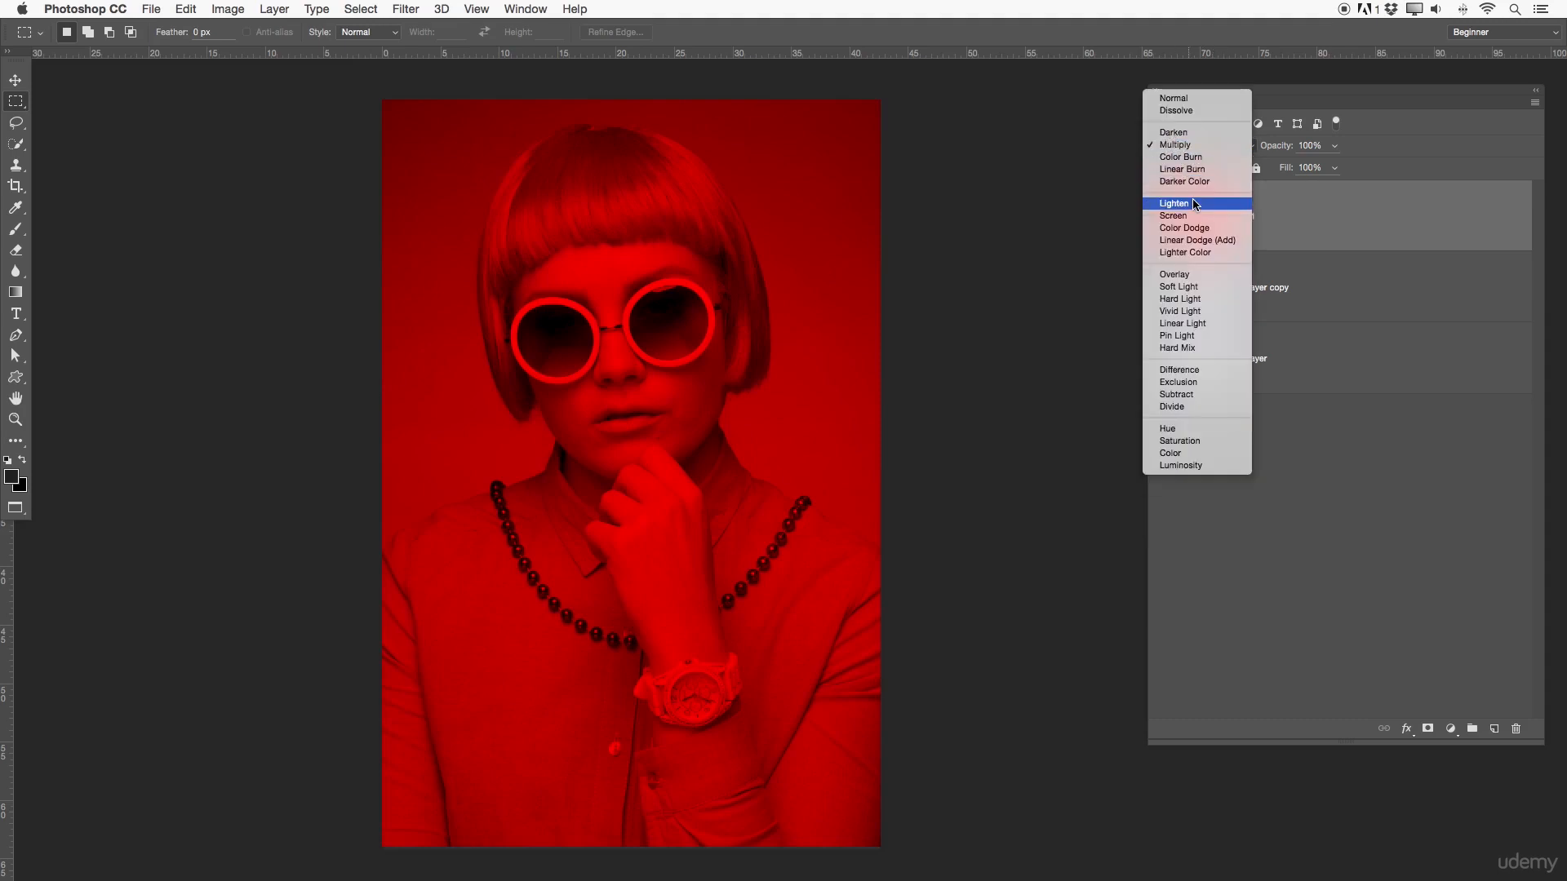
{"action": "left_click", "coordinate": [1197, 204]}
- Try the Hue blend mode on the red layer, and set the layer to Difference
{"action": "left_click", "coordinate": [1193, 146]}
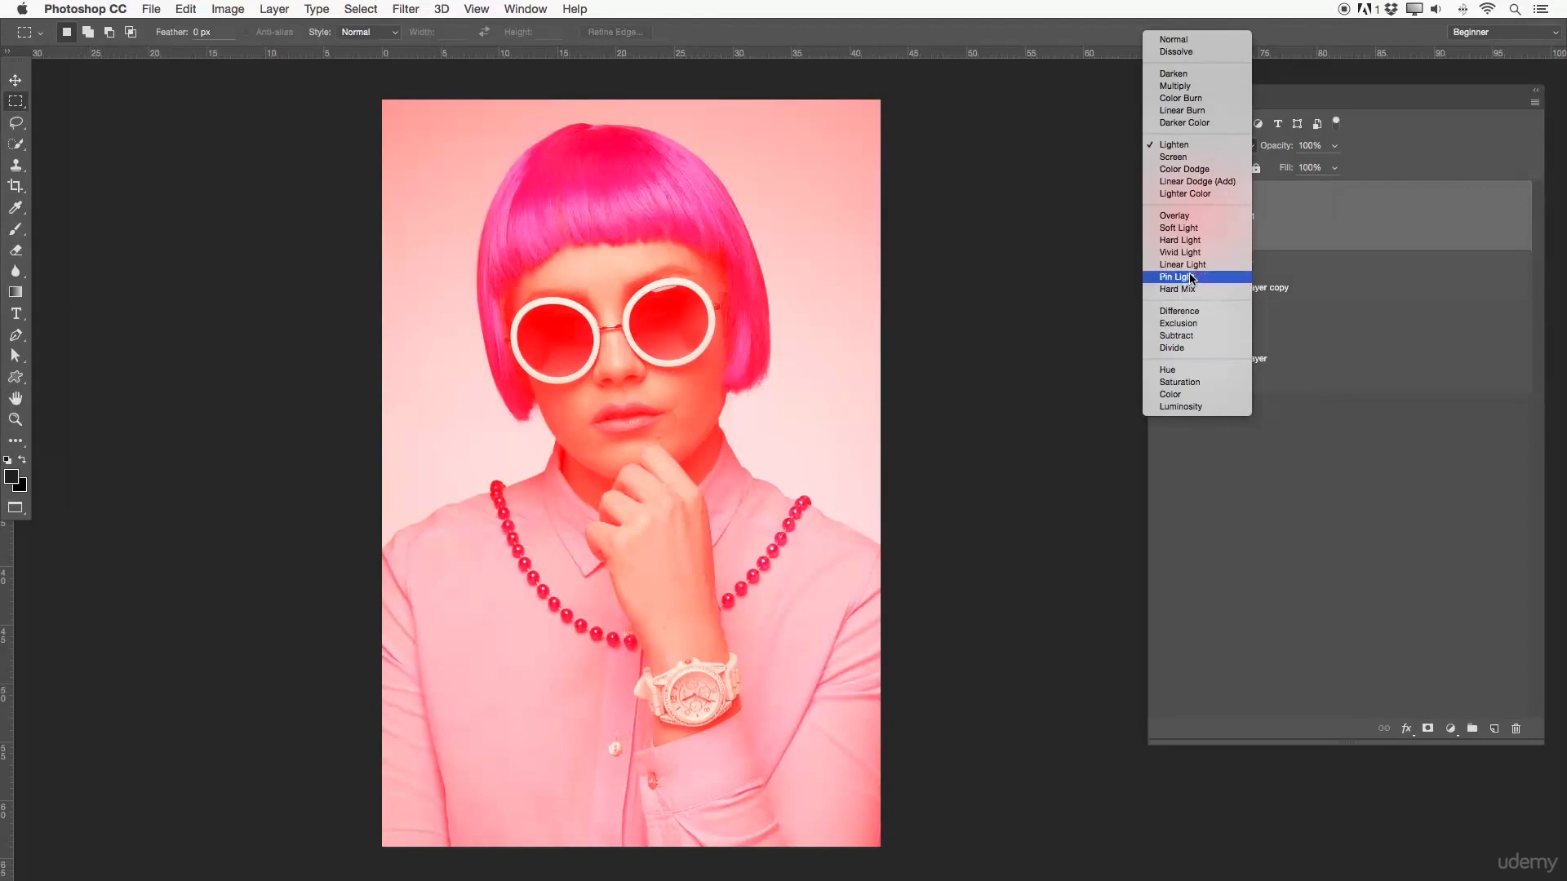
{"action": "left_click", "coordinate": [1182, 370]}
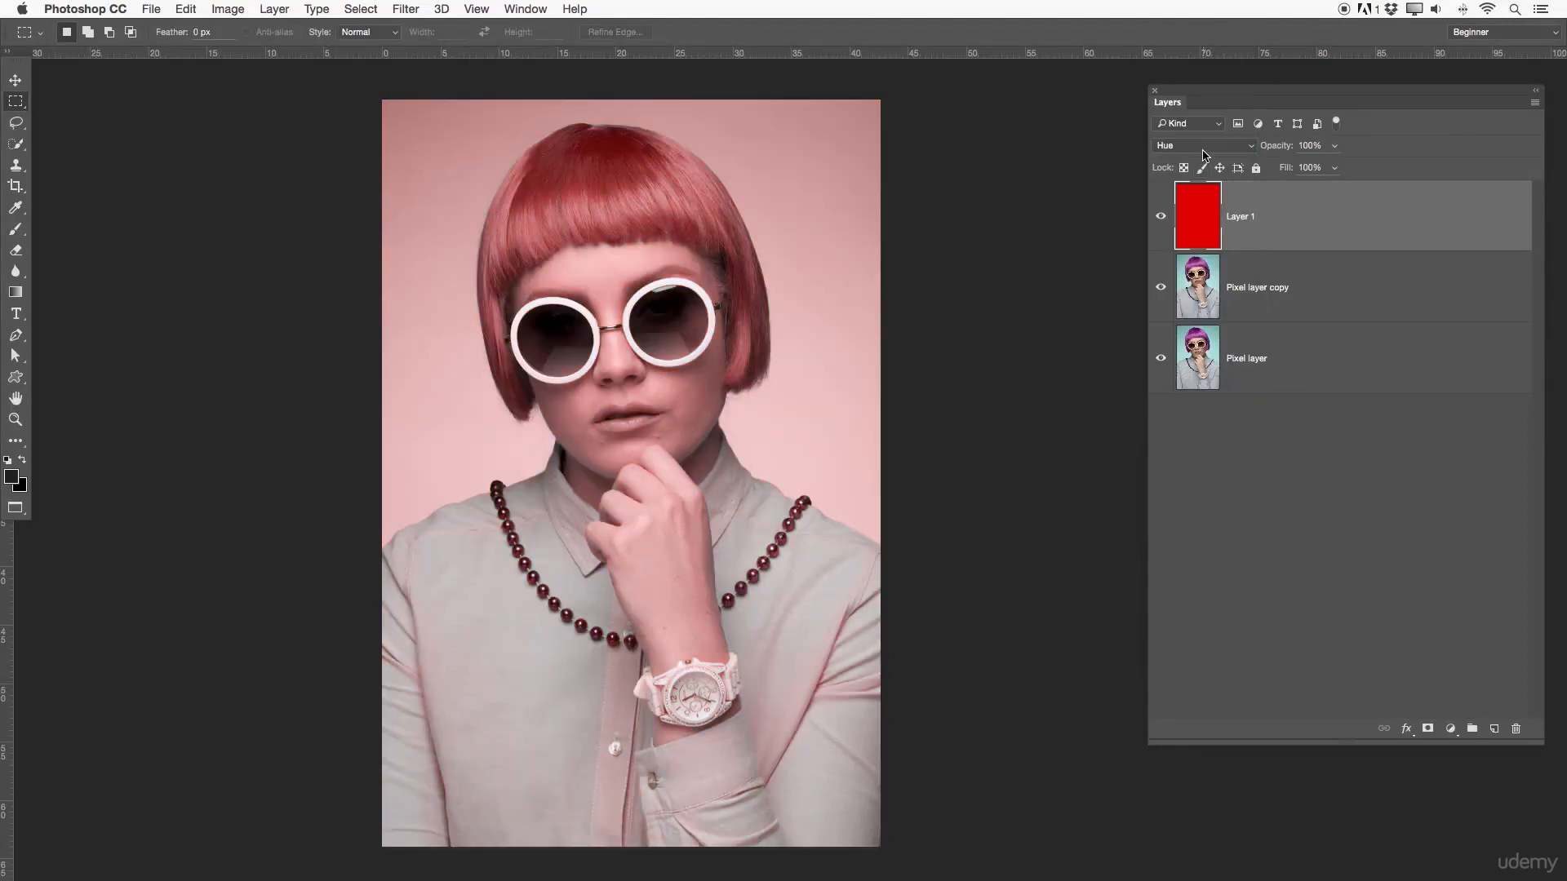
{"action": "left_click", "coordinate": [1203, 147]}
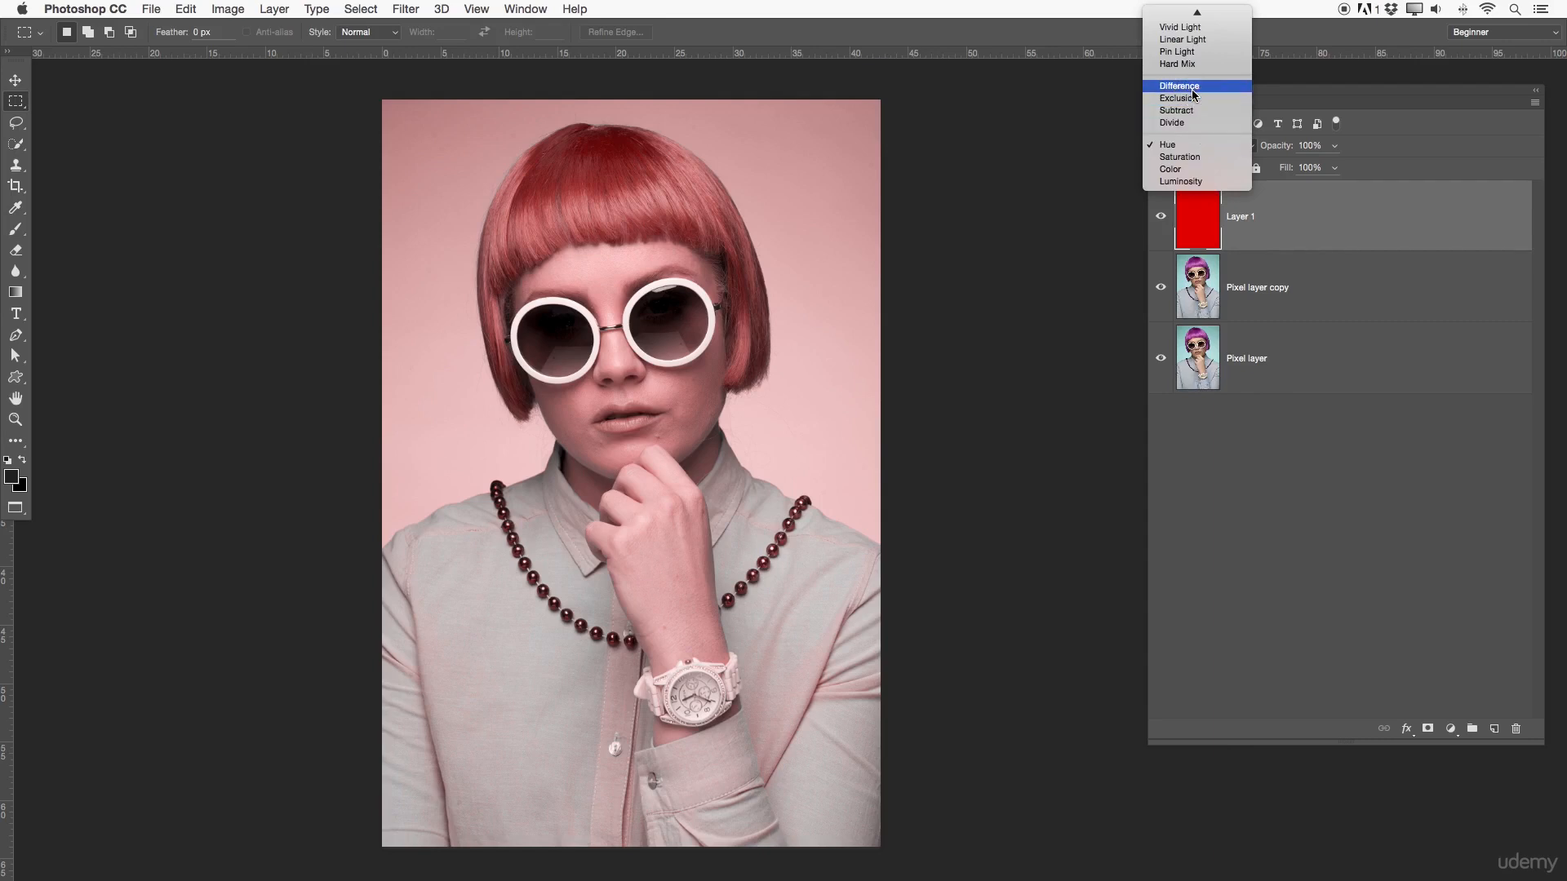
{"action": "left_click", "coordinate": [1190, 87]}
{"action": "left_click", "coordinate": [1204, 144]}
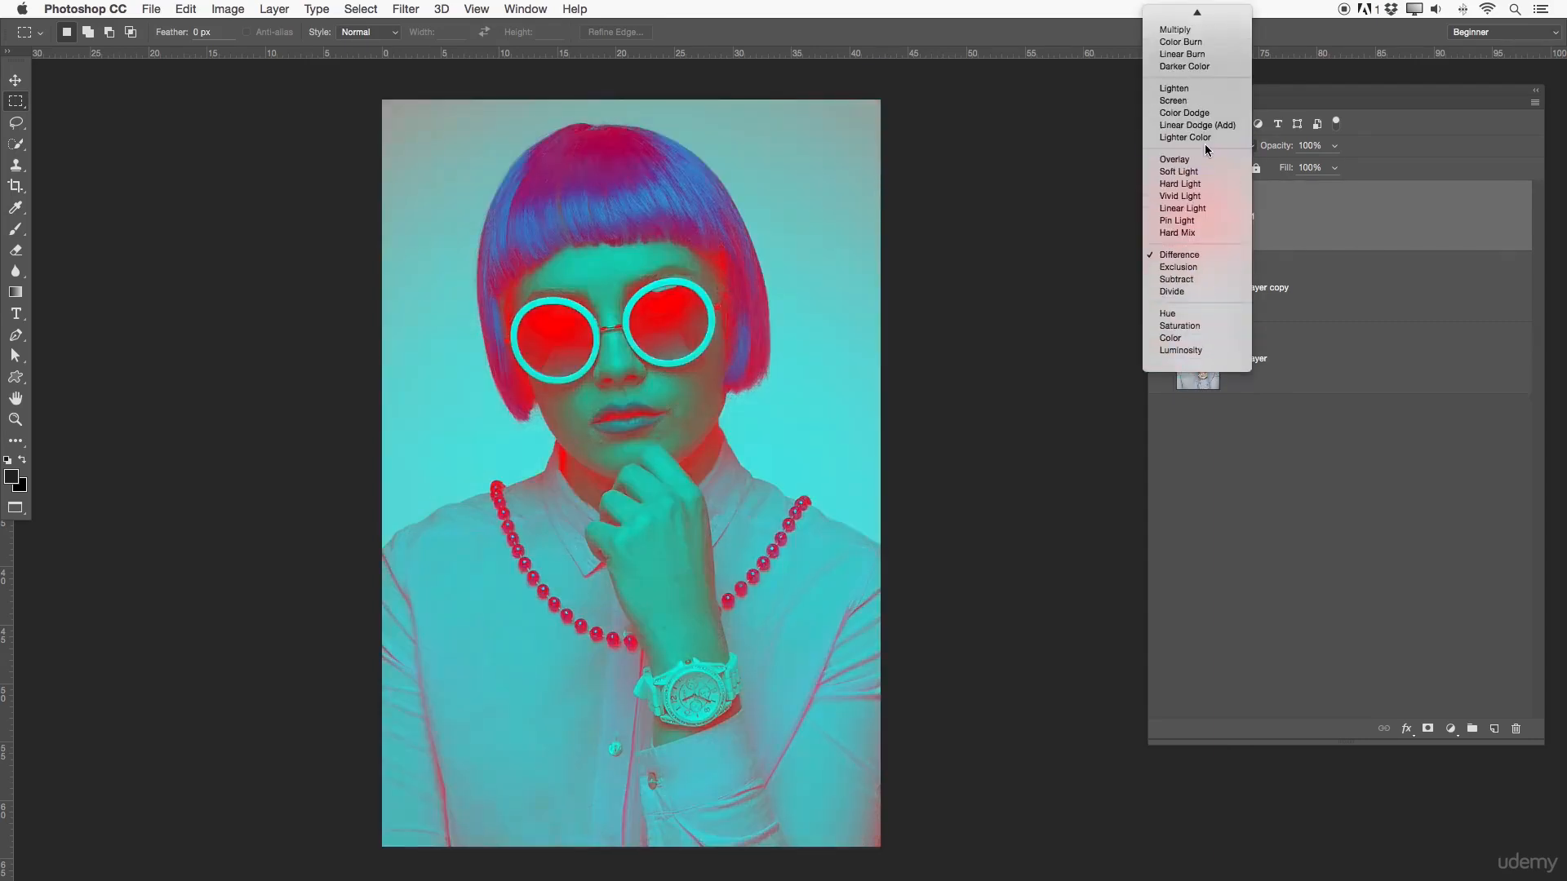
{"action": "left_click", "coordinate": [1384, 232]}
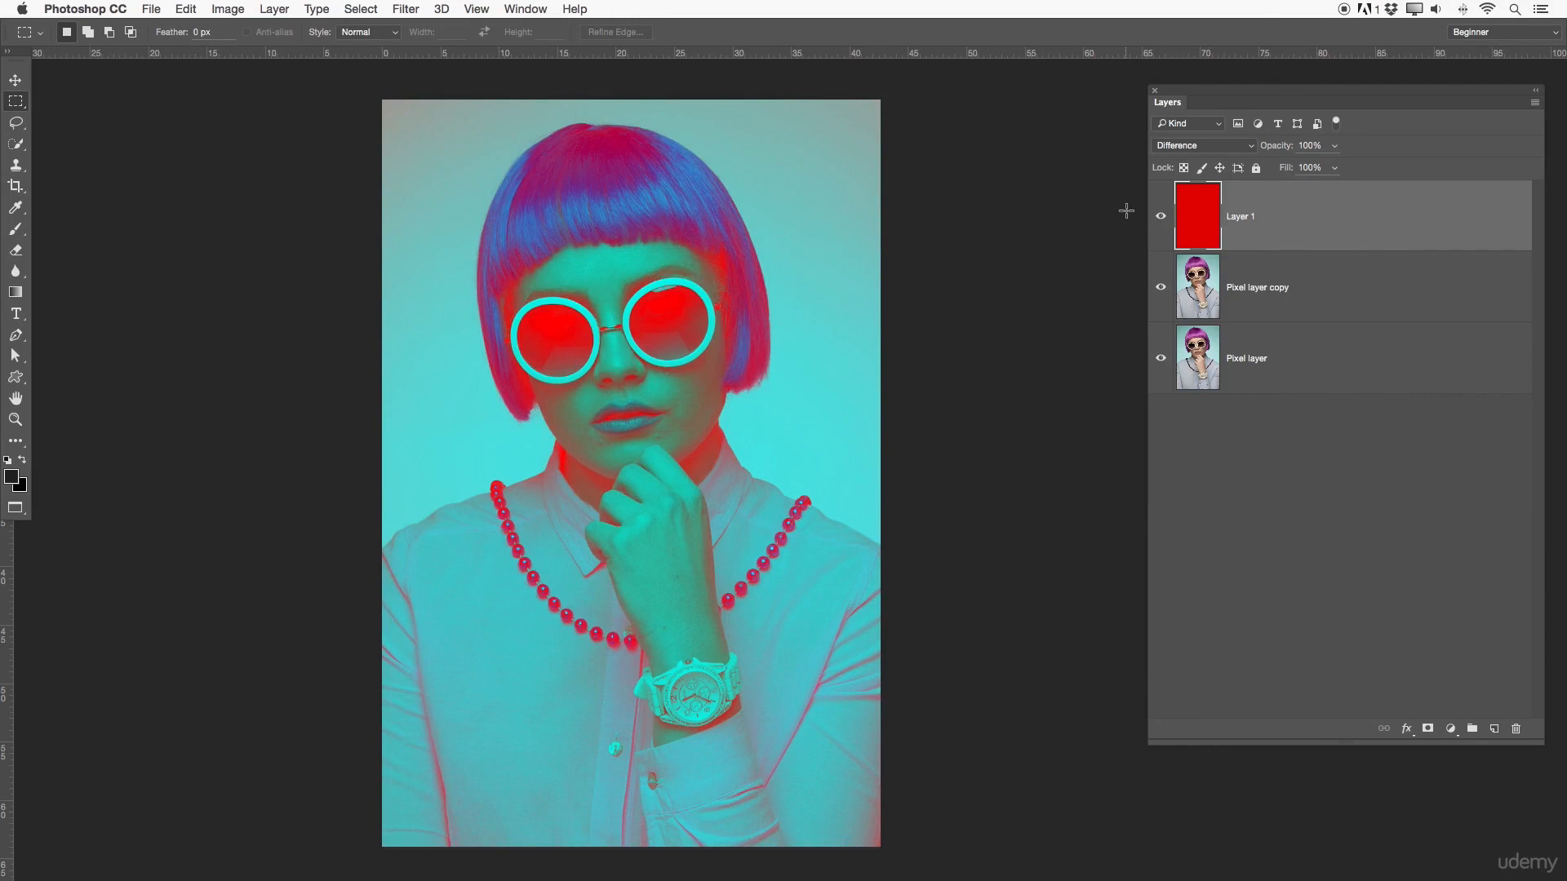
- Hide the red layer and give the bottom Pixel layer a red Color Overlay in Difference mode at 100% opacity
{"action": "left_click", "coordinate": [1160, 218]}
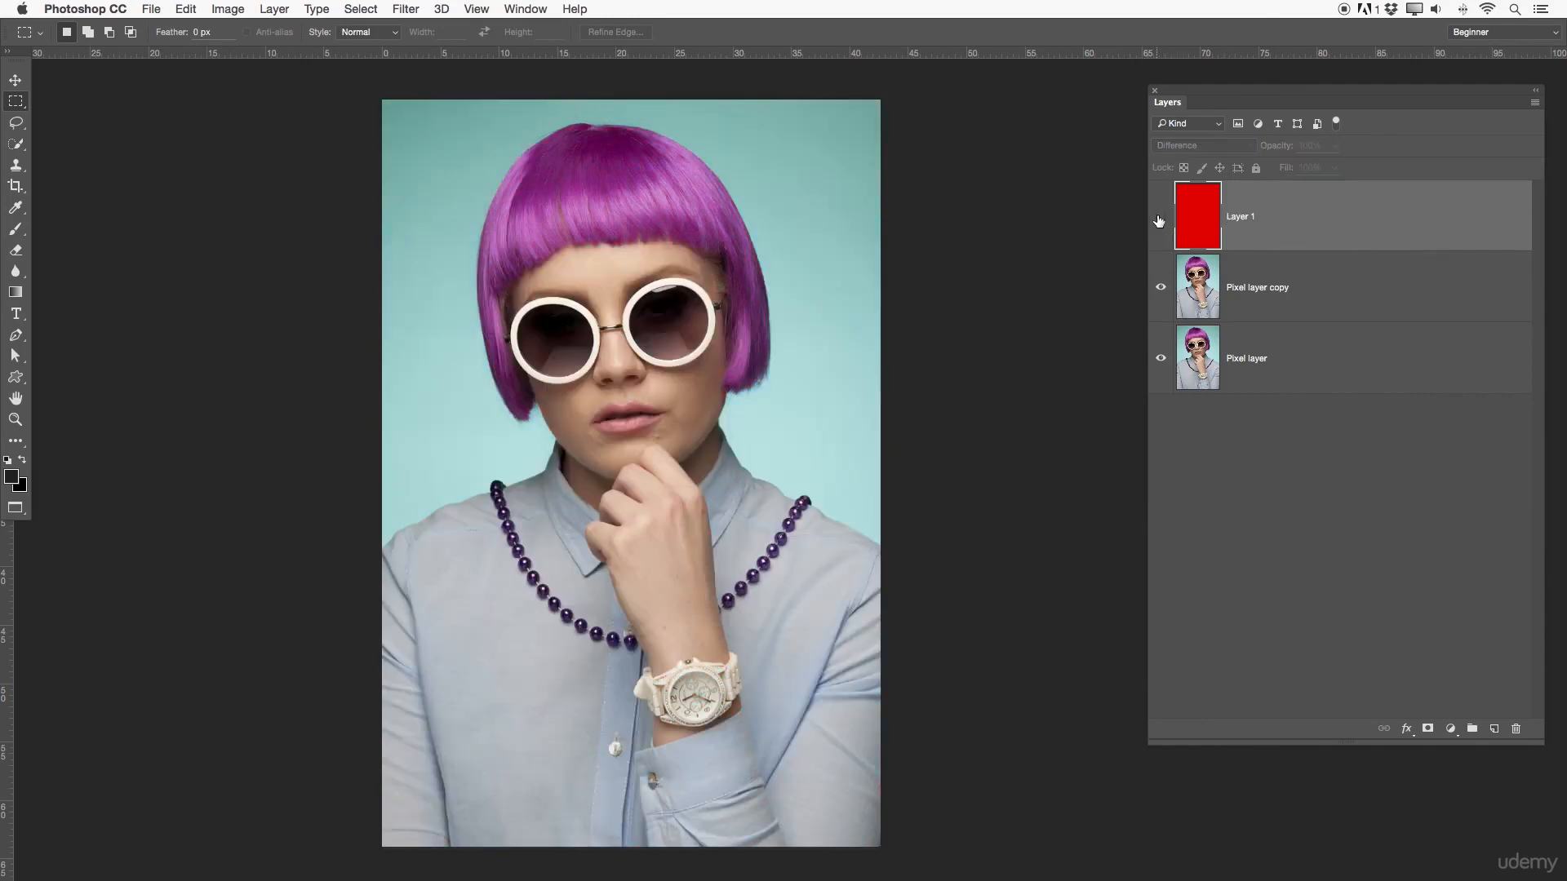
{"action": "left_click", "coordinate": [1257, 355]}
{"action": "double_click", "coordinate": [1293, 349]}
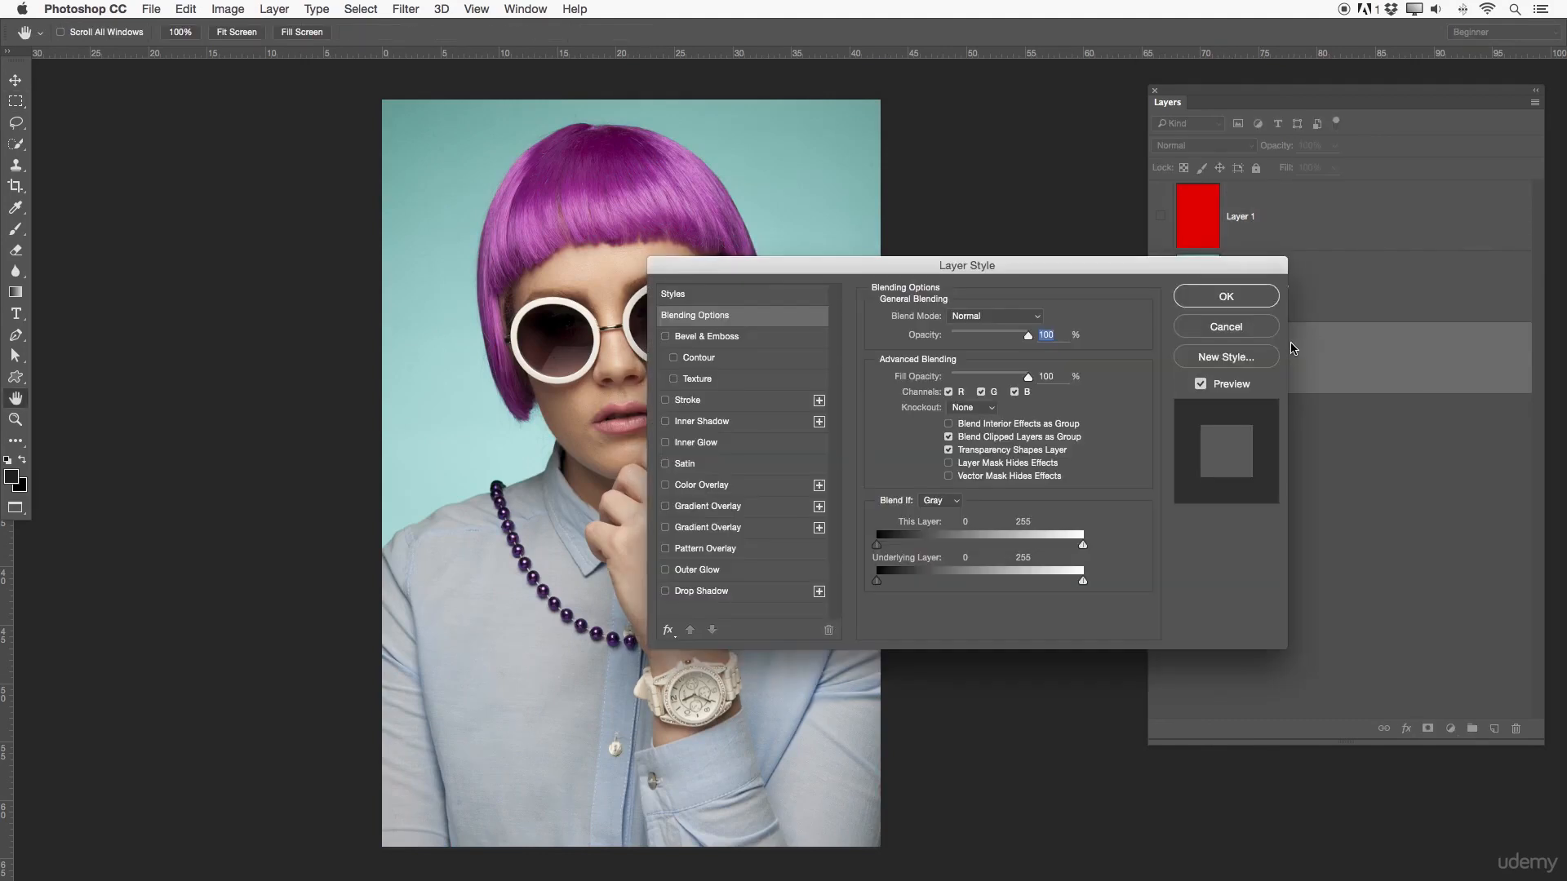
{"action": "left_click_drag", "start_coordinate": [1017, 267], "coordinate": [1257, 228]}
{"action": "left_click", "coordinate": [969, 448]}
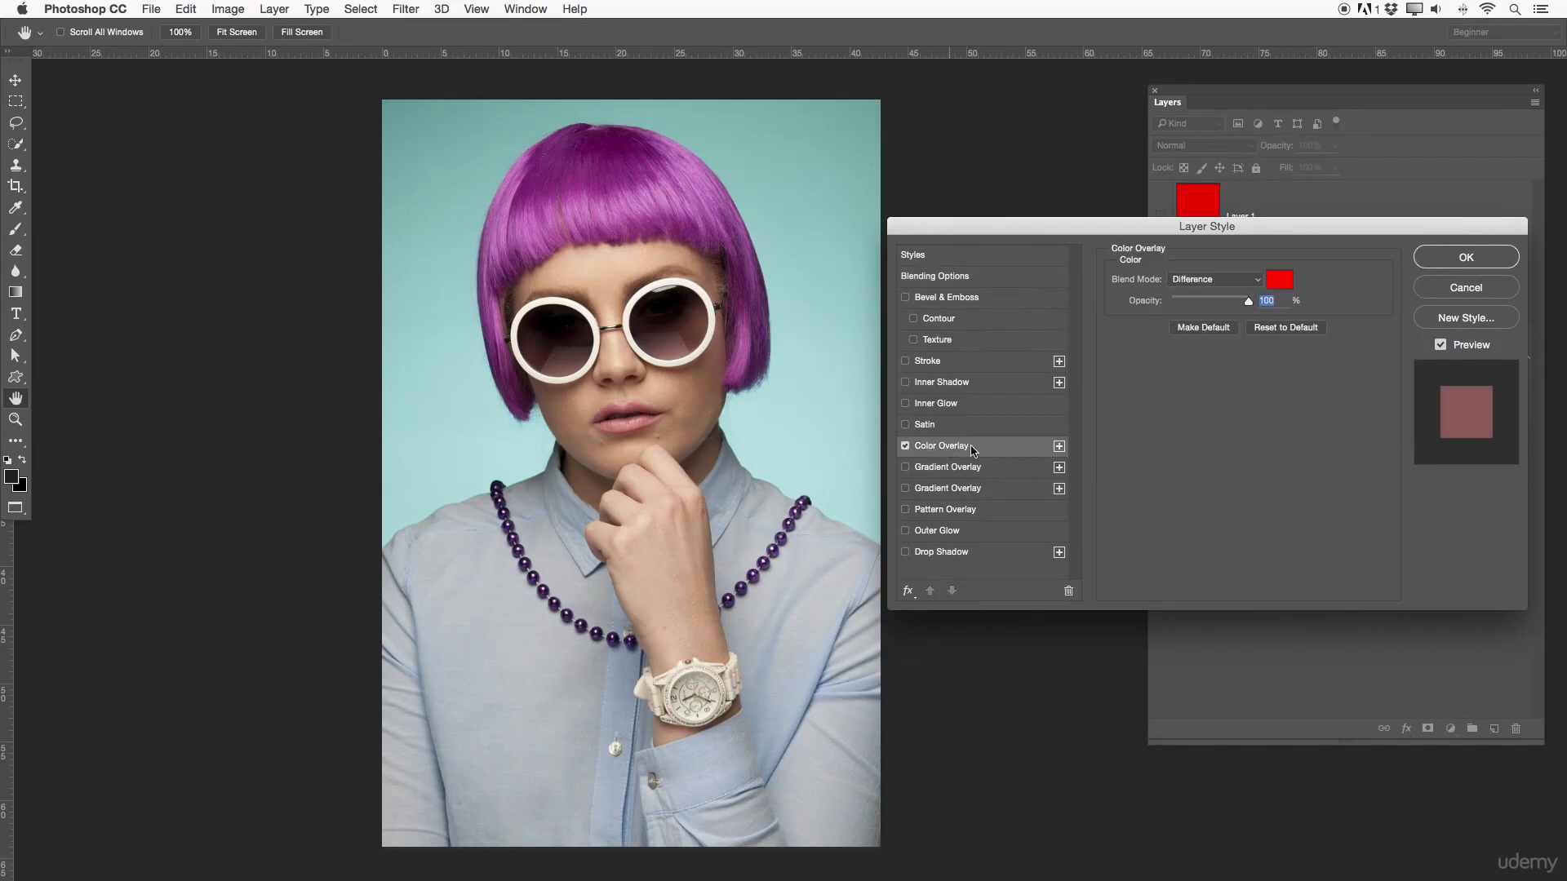
{"action": "left_click", "coordinate": [1242, 280]}
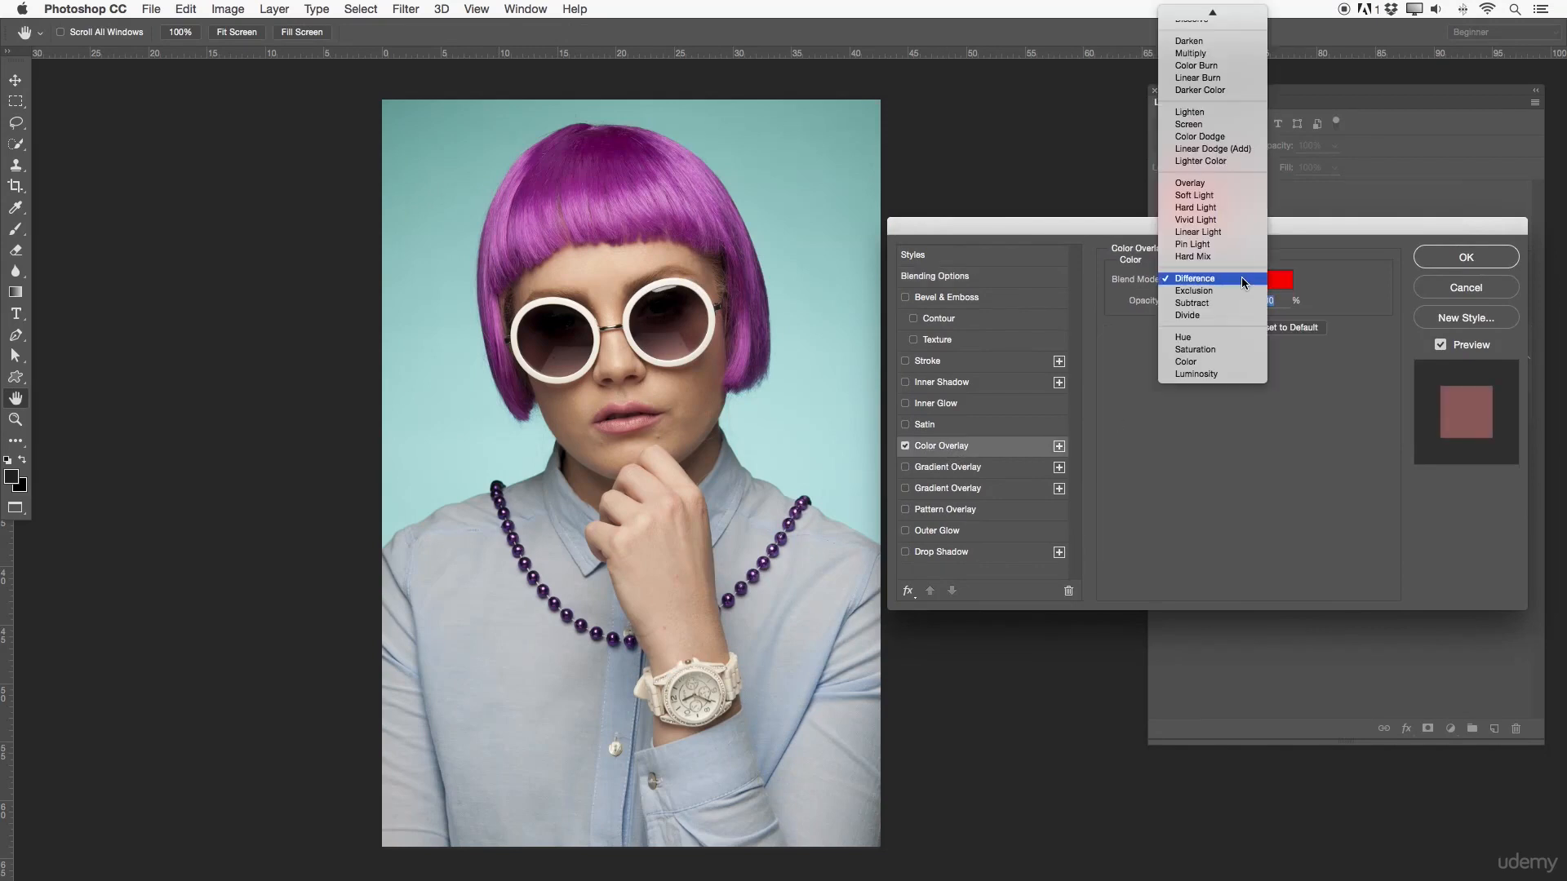
{"action": "left_click", "coordinate": [1241, 280]}
{"action": "left_click", "coordinate": [1465, 257]}
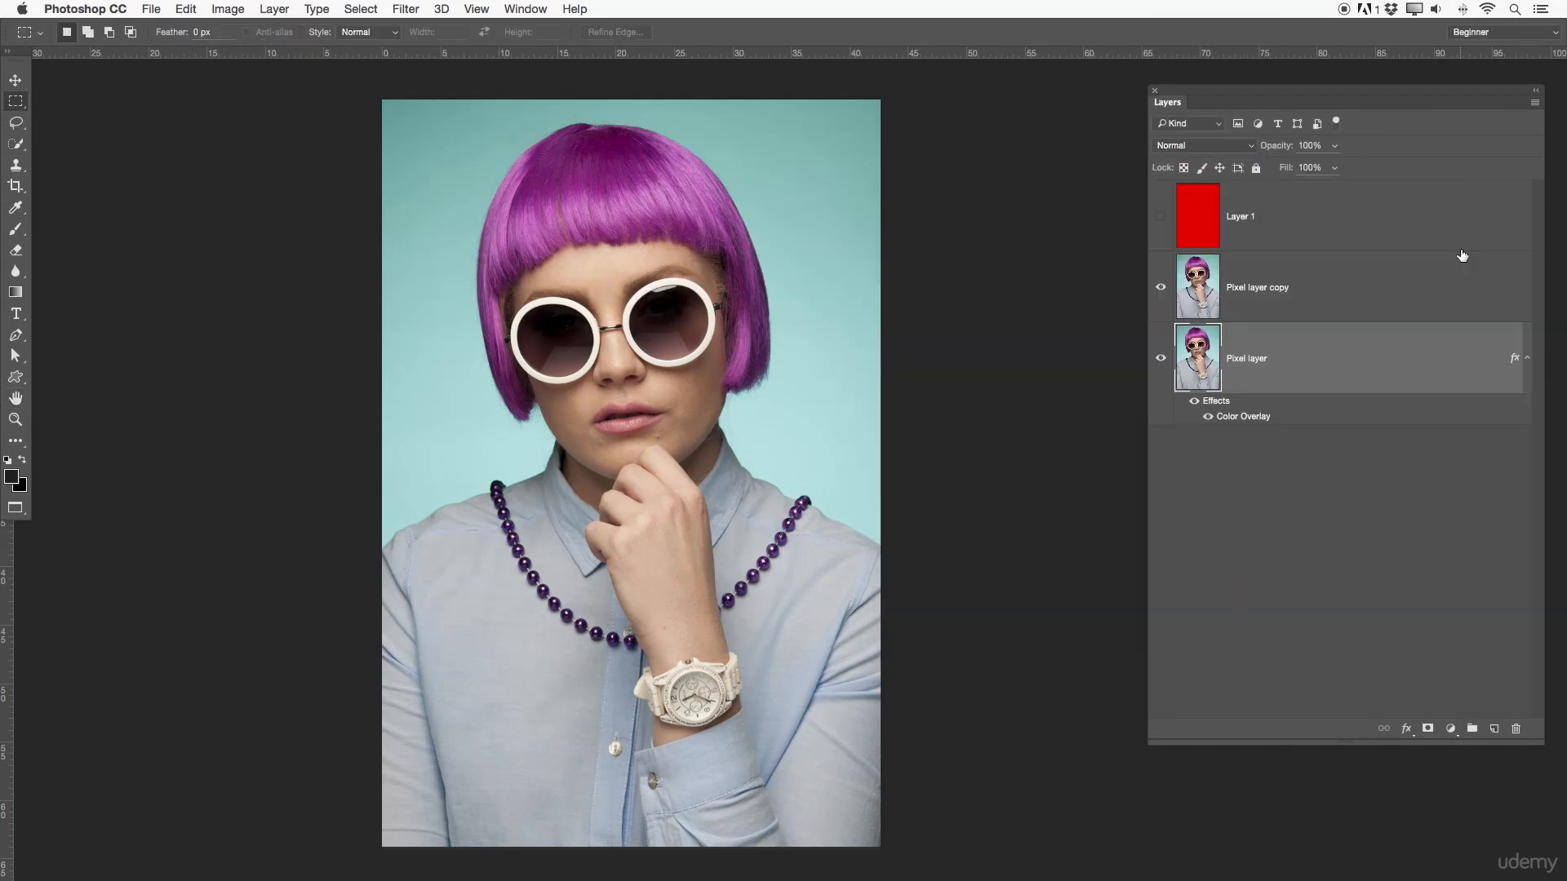
- Compare the Pixel layer's Color Overlay effect with the red Difference layer by toggling the two upper layers' visibility, ending with both shown
{"action": "left_click", "coordinate": [1160, 286]}
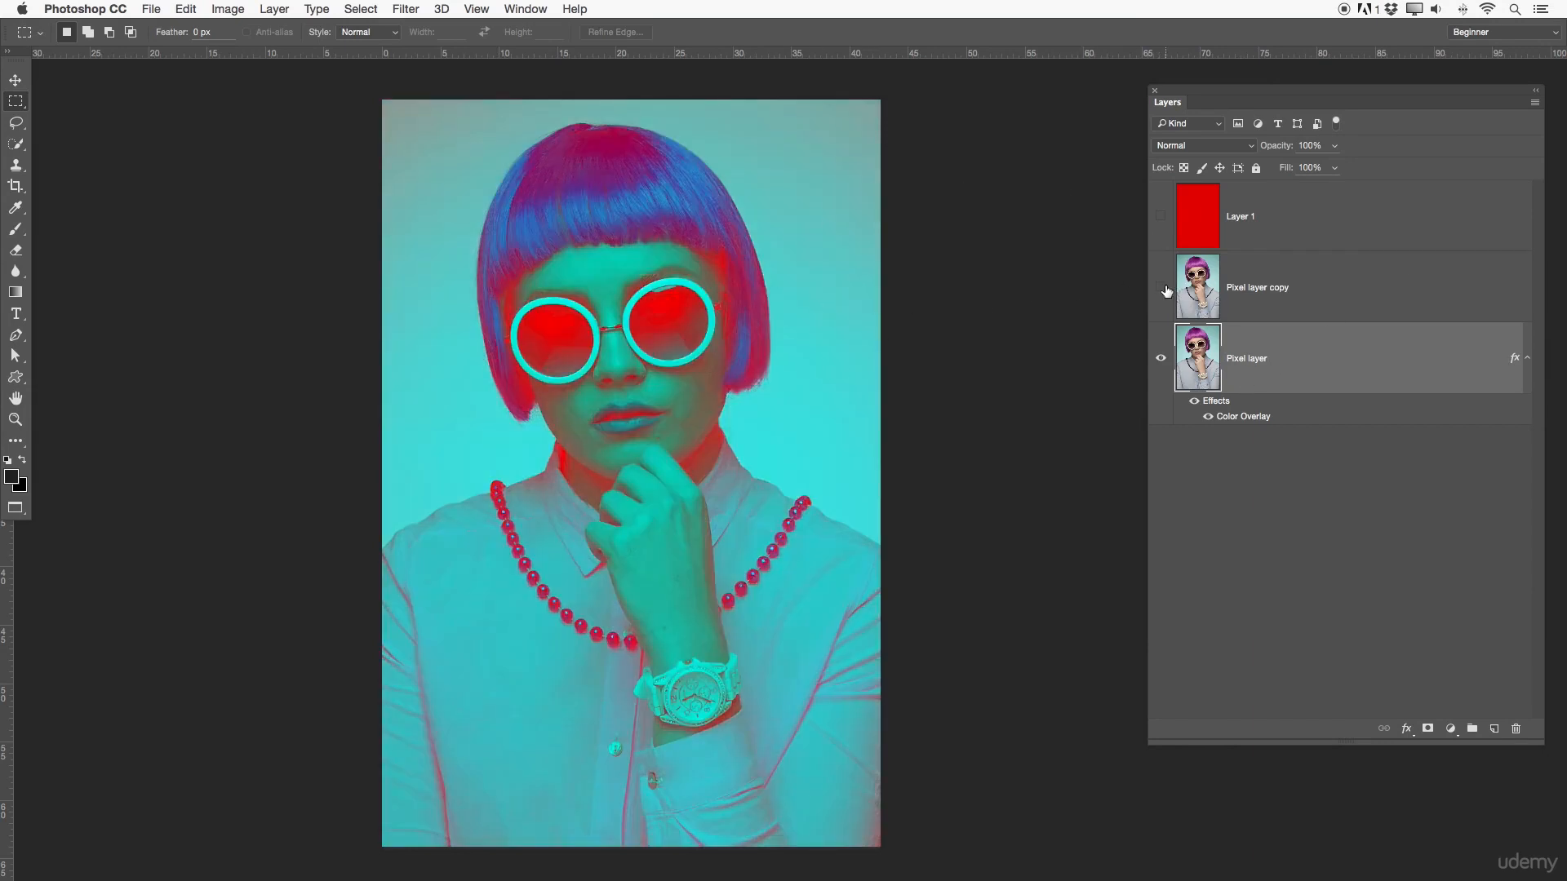
{"action": "mouse_move", "coordinate": [1161, 289]}
{"action": "left_mouse_down"}
{"action": "mouse_move", "coordinate": [1159, 217]}
{"action": "mouse_move", "coordinate": [1159, 287]}
{"action": "left_mouse_up"}
{"action": "left_click", "coordinate": [1293, 218]}
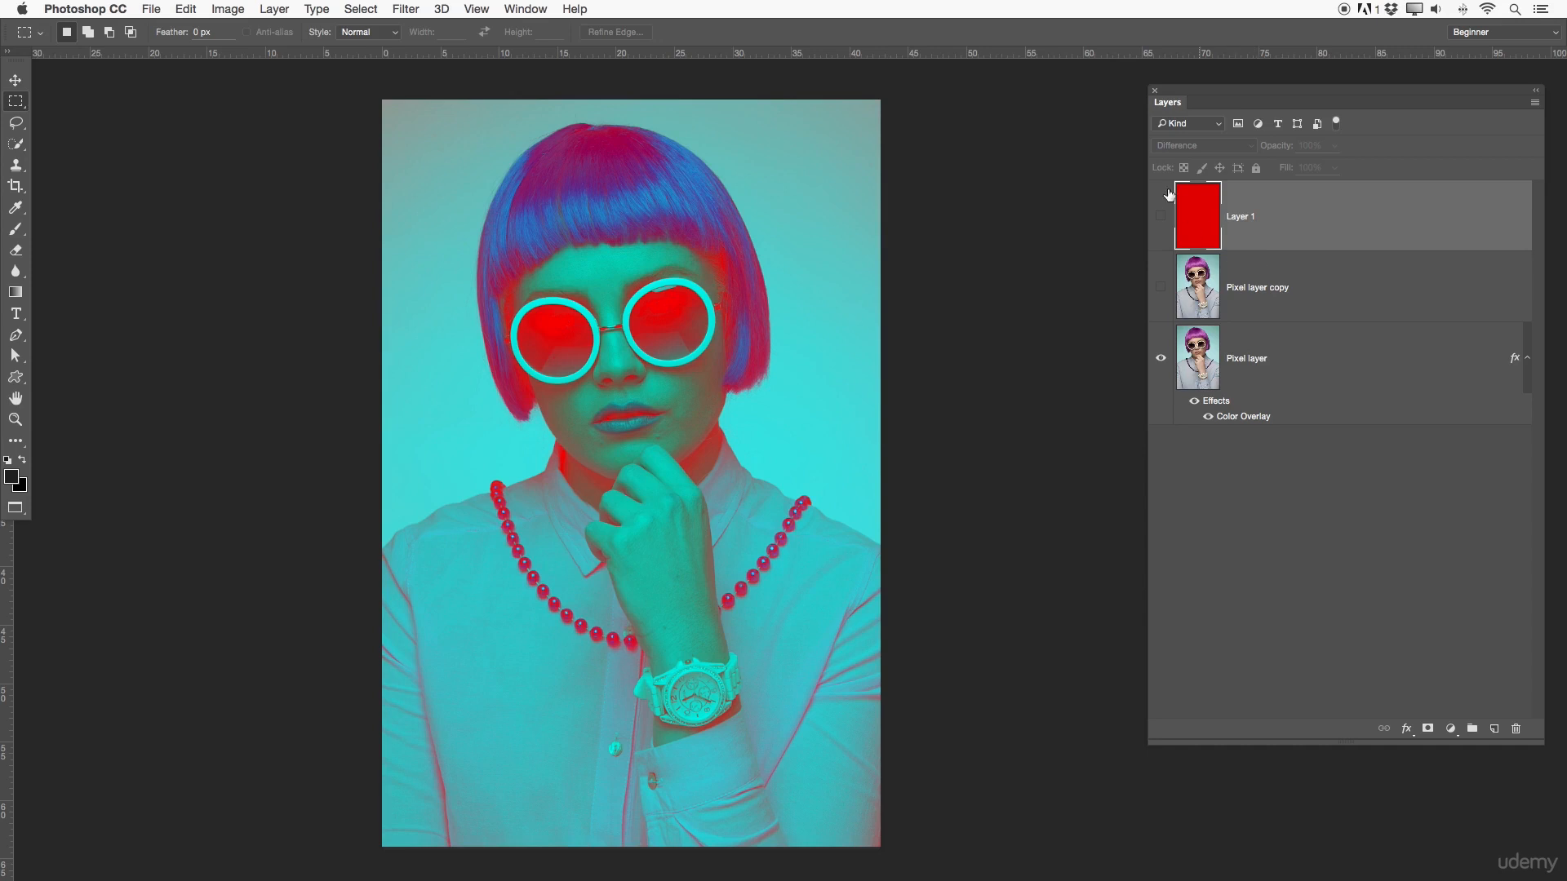
{"action": "left_click_drag", "start_coordinate": [1162, 218], "coordinate": [1175, 271]}
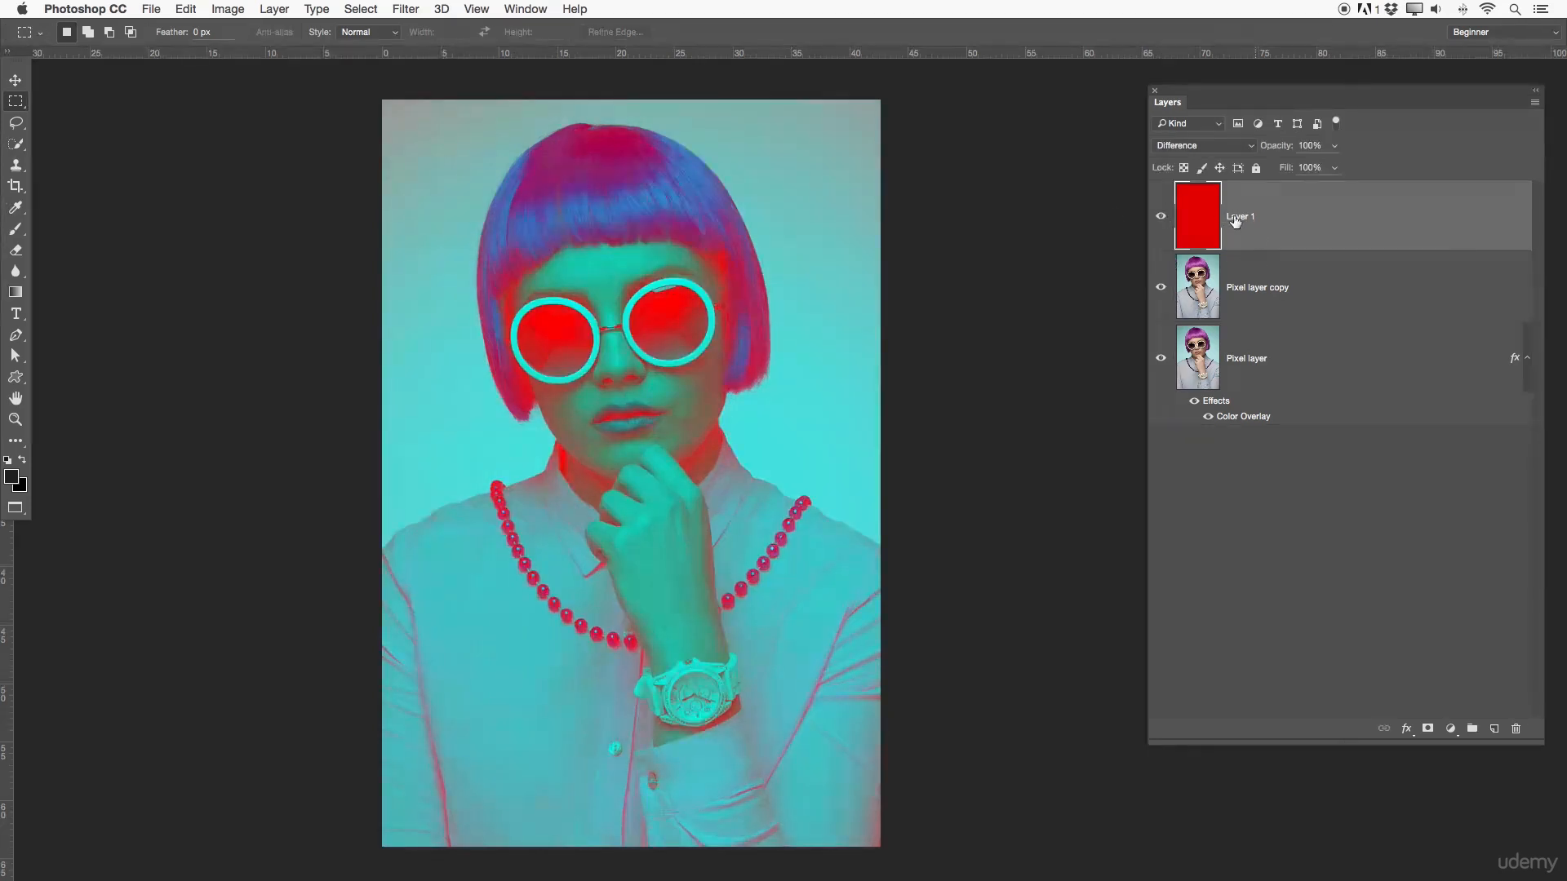
{"action": "left_click", "coordinate": [1160, 217]}
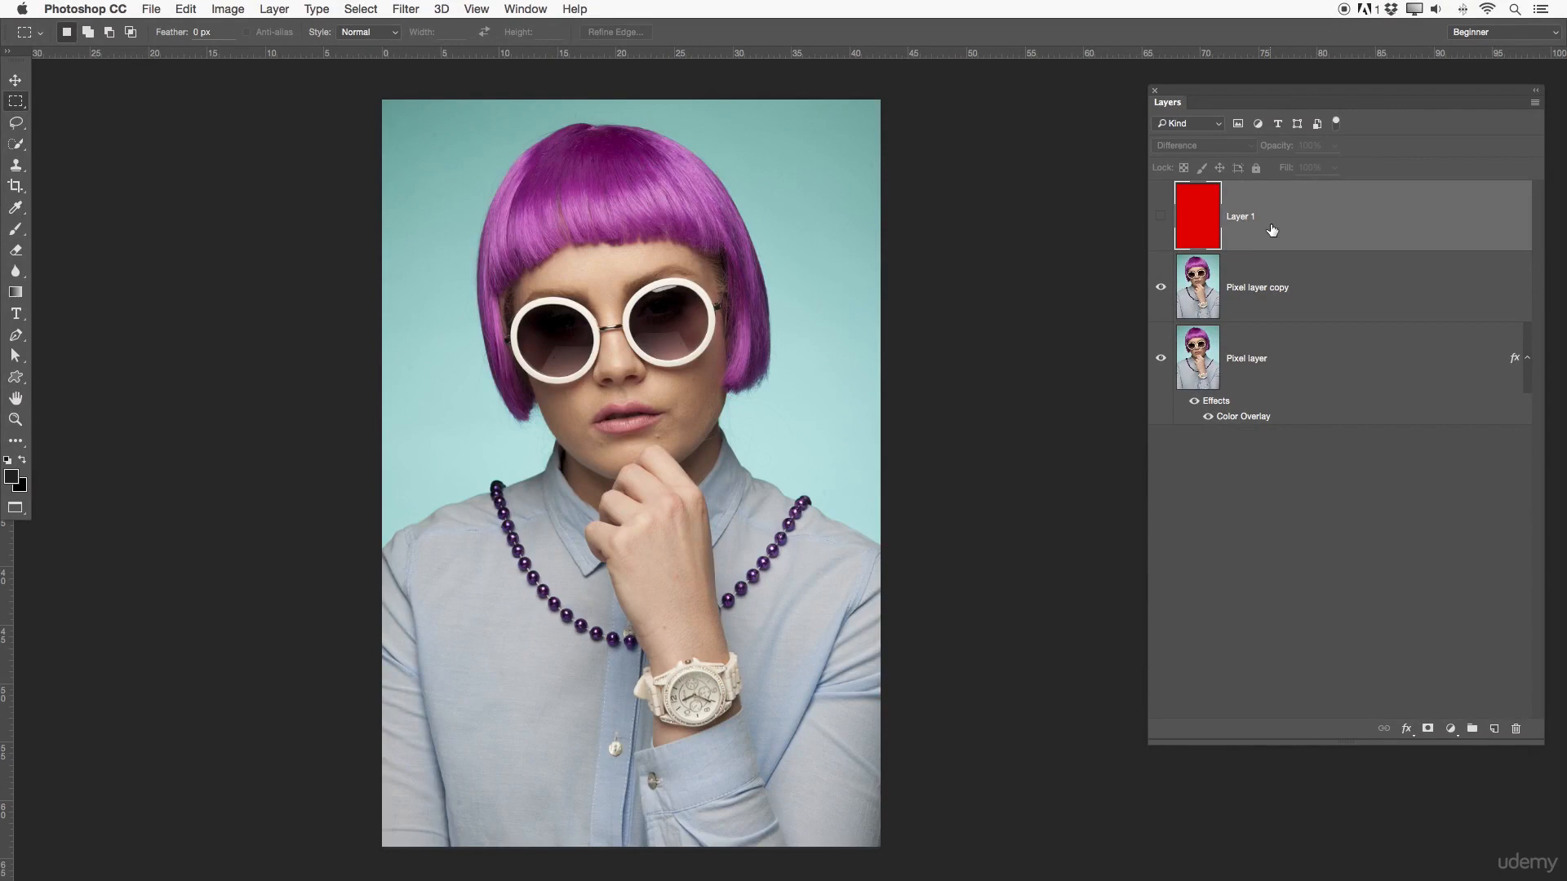
{"action": "left_click", "coordinate": [1161, 216]}
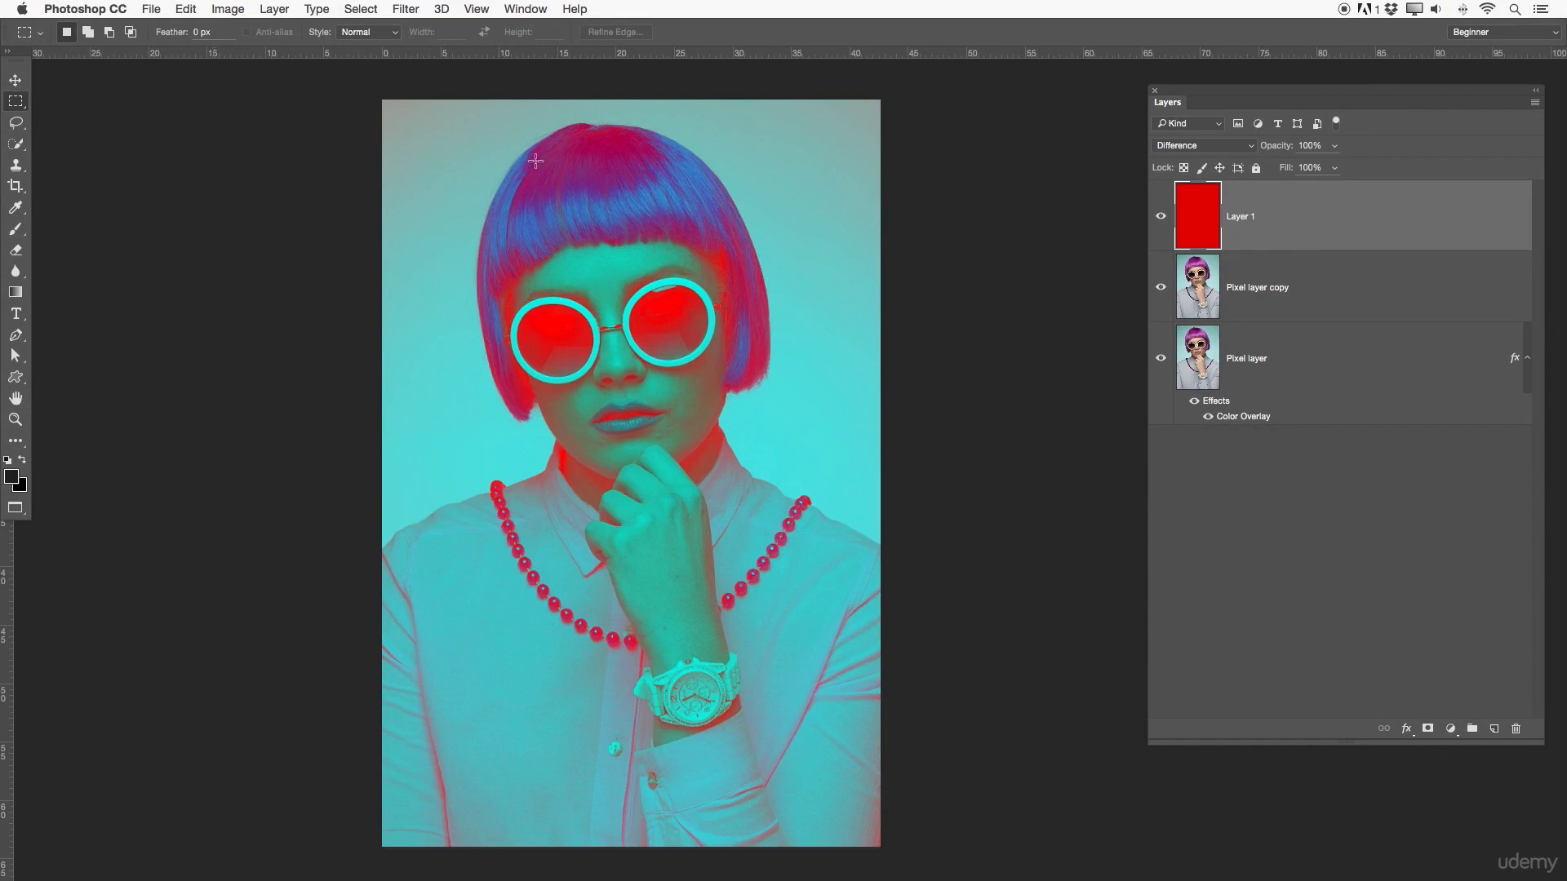
- Add a gray #767676 Color Overlay in Difference mode at 100% opacity to the red layer
{"action": "double_click", "coordinate": [1294, 209]}
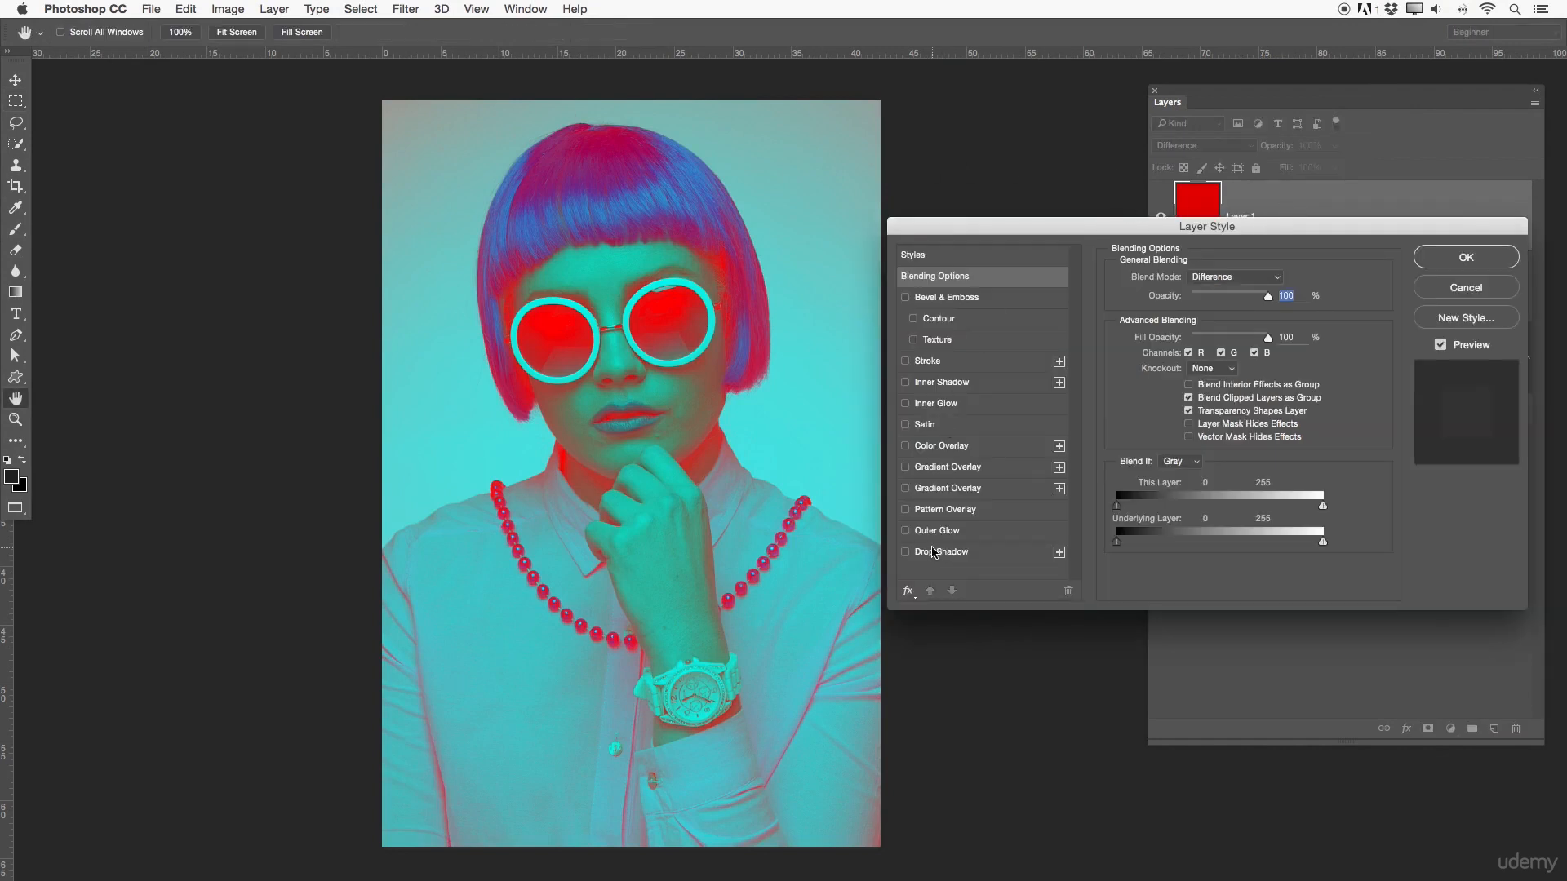
{"action": "left_click", "coordinate": [937, 451]}
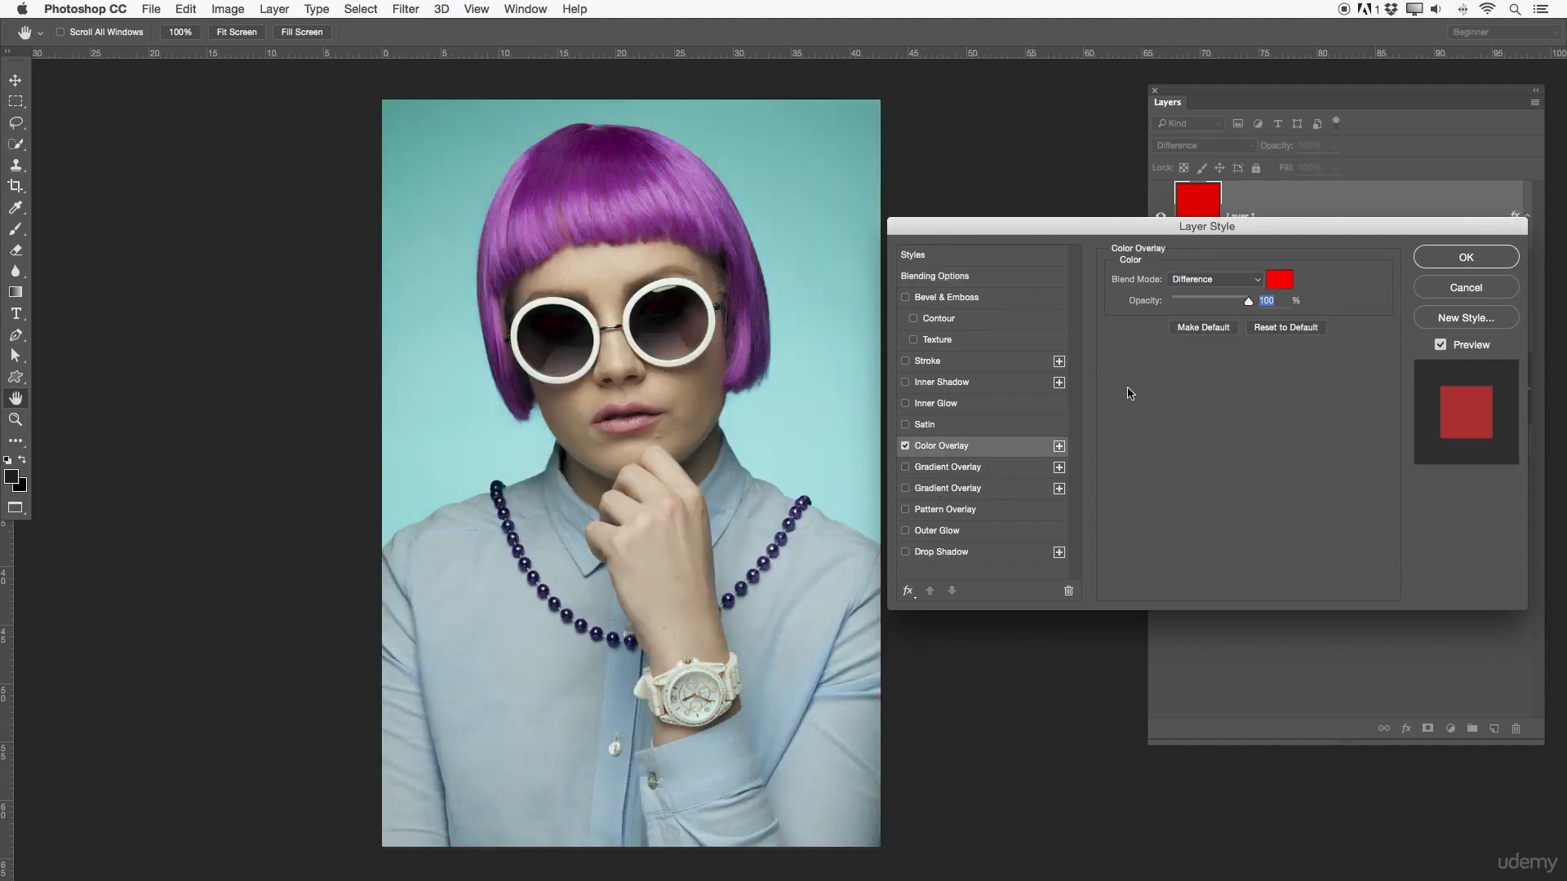
{"action": "left_click", "coordinate": [1274, 280]}
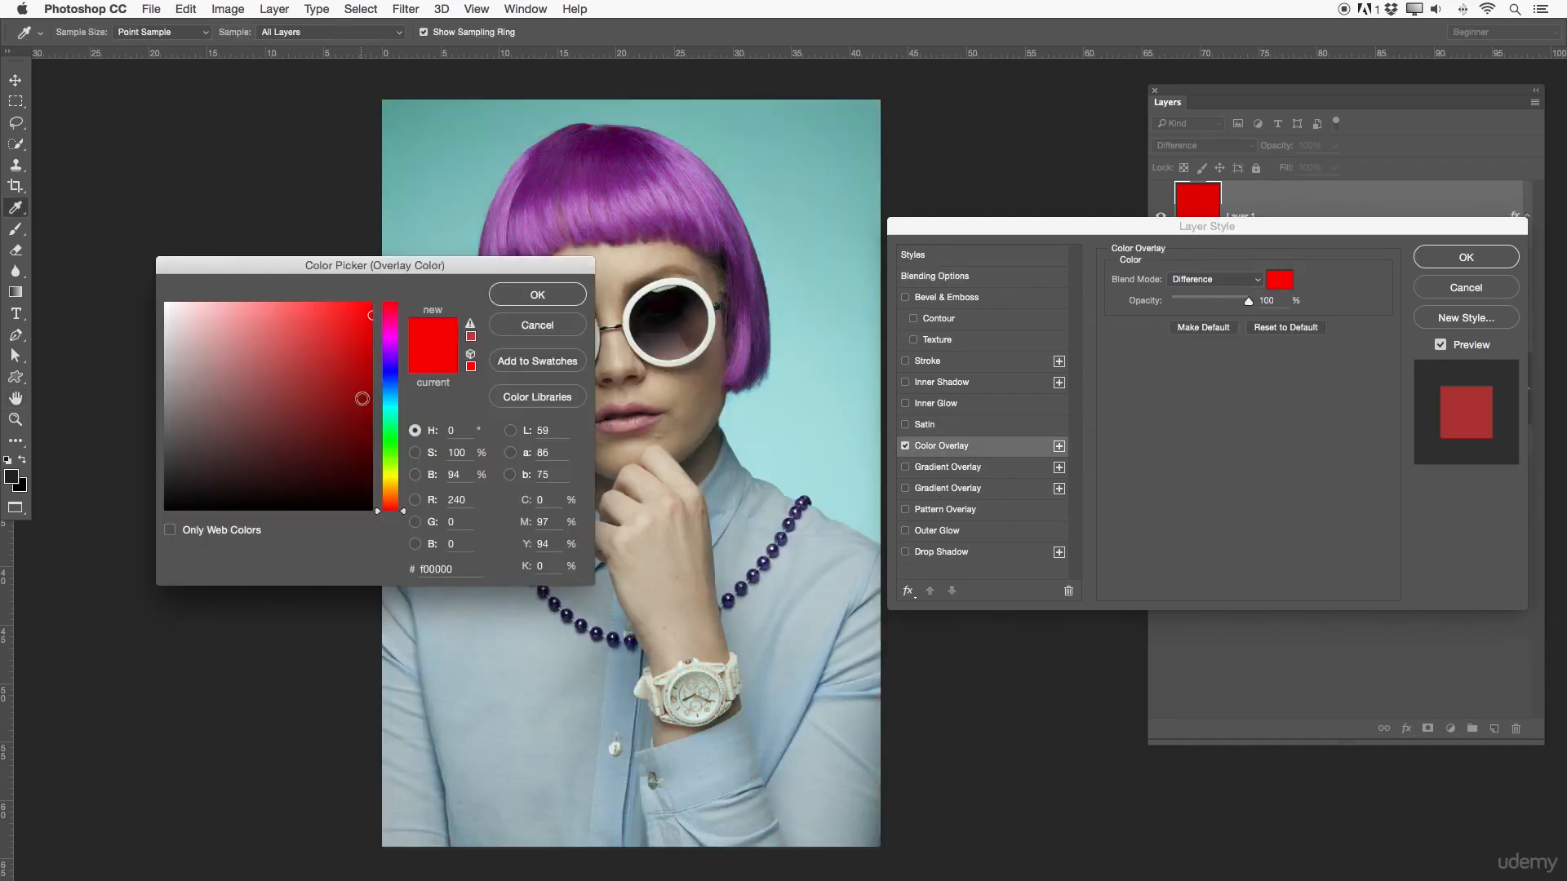
{"action": "left_click", "coordinate": [115, 393]}
{"action": "left_click_drag", "start_coordinate": [115, 392], "coordinate": [106, 413]}
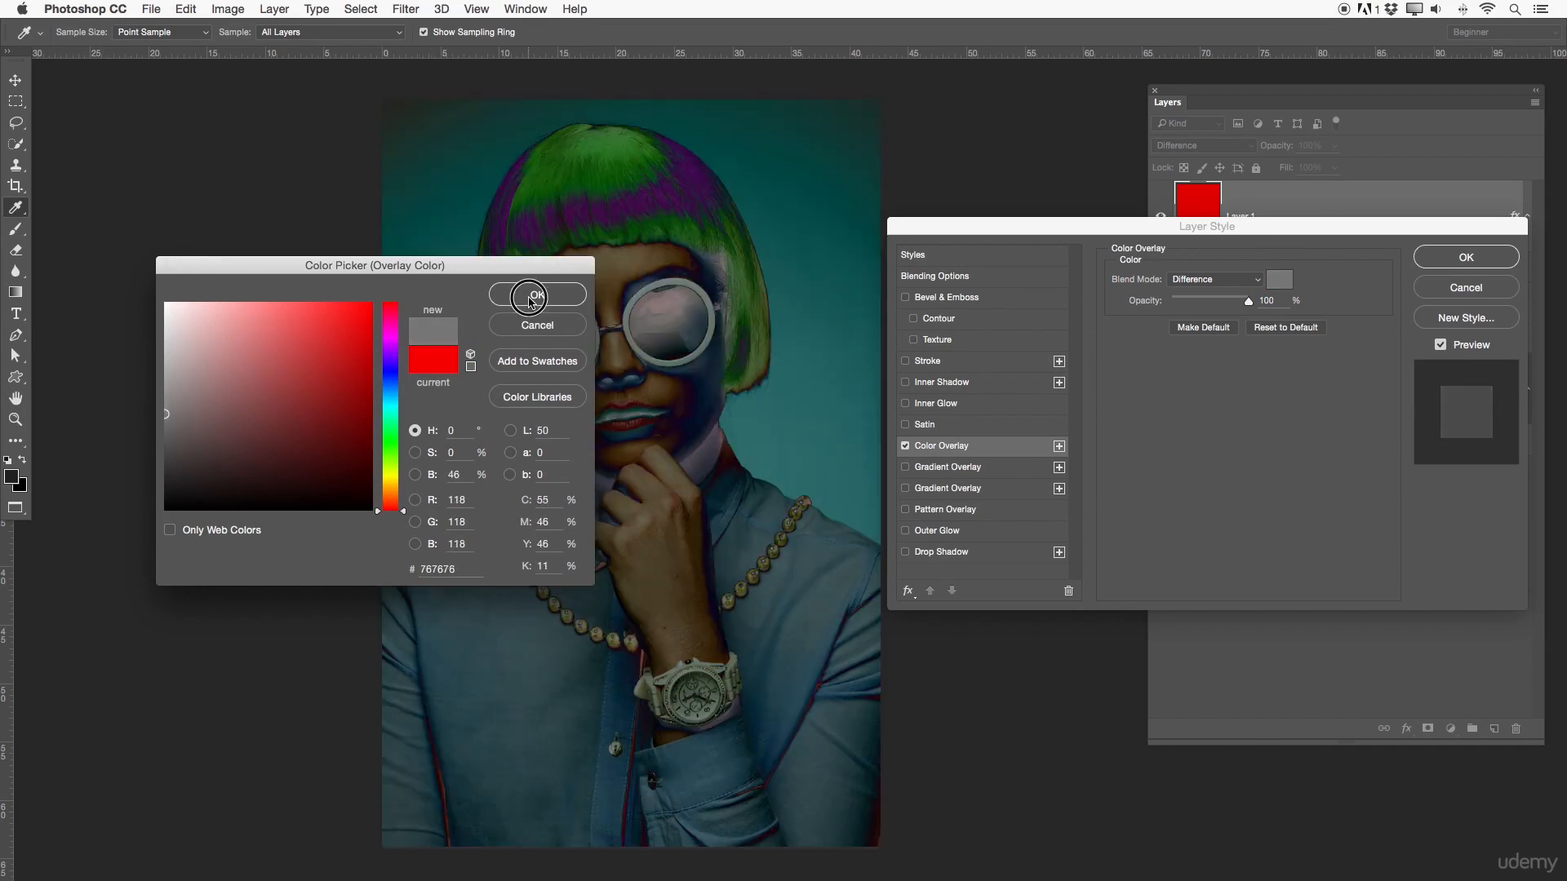
{"action": "left_click", "coordinate": [535, 296]}
{"action": "left_click", "coordinate": [1454, 261]}
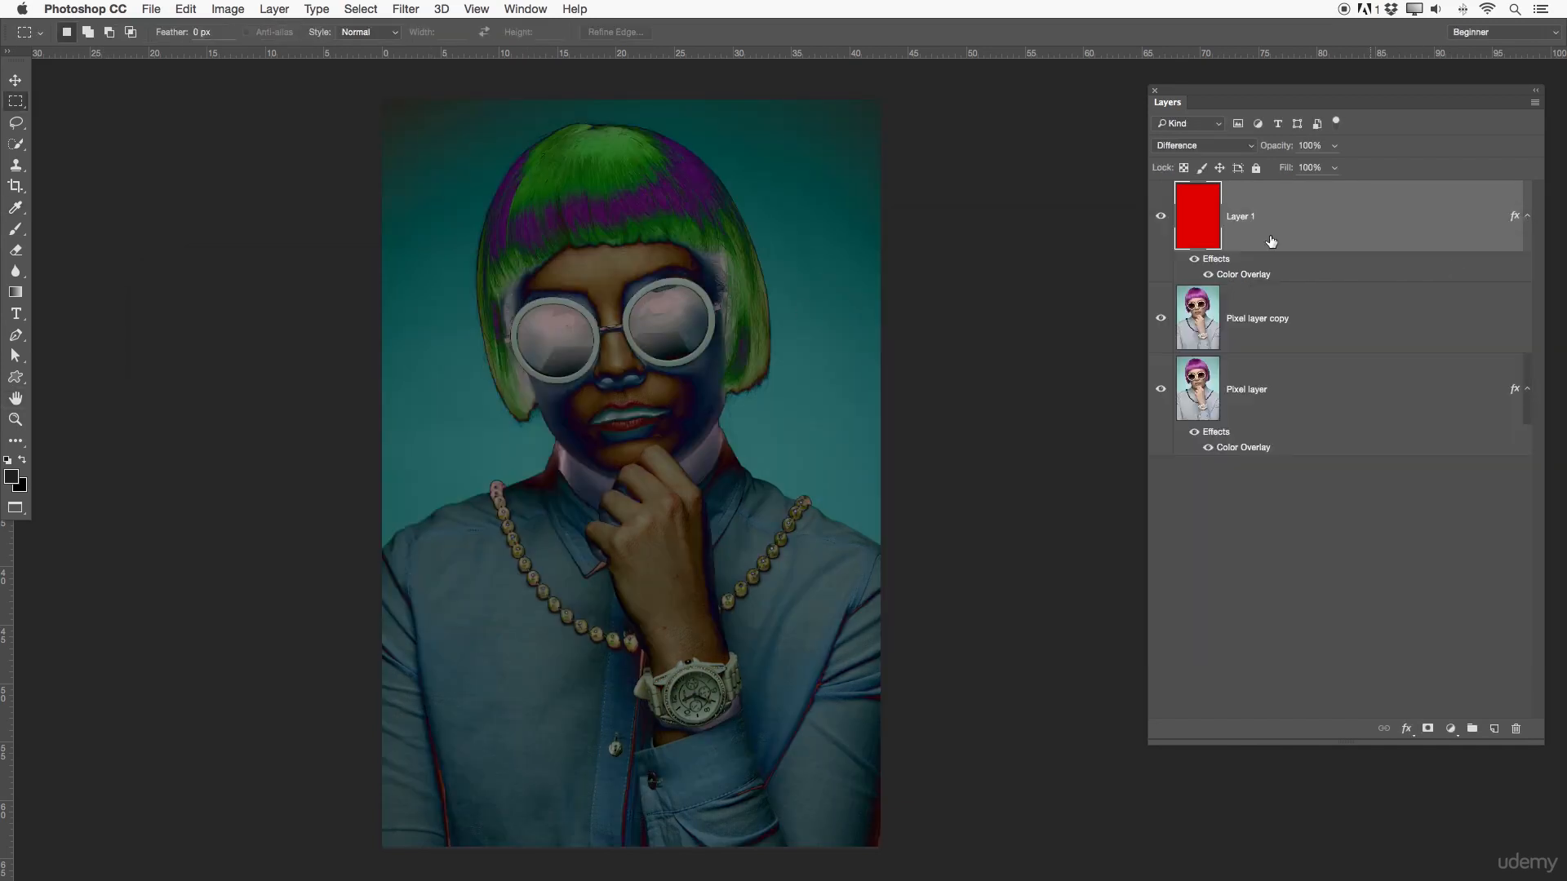
- Try the Overlay blend mode on the red layer, comparing the result with its Color Overlay hidden and shown
{"action": "left_click", "coordinate": [1224, 146]}
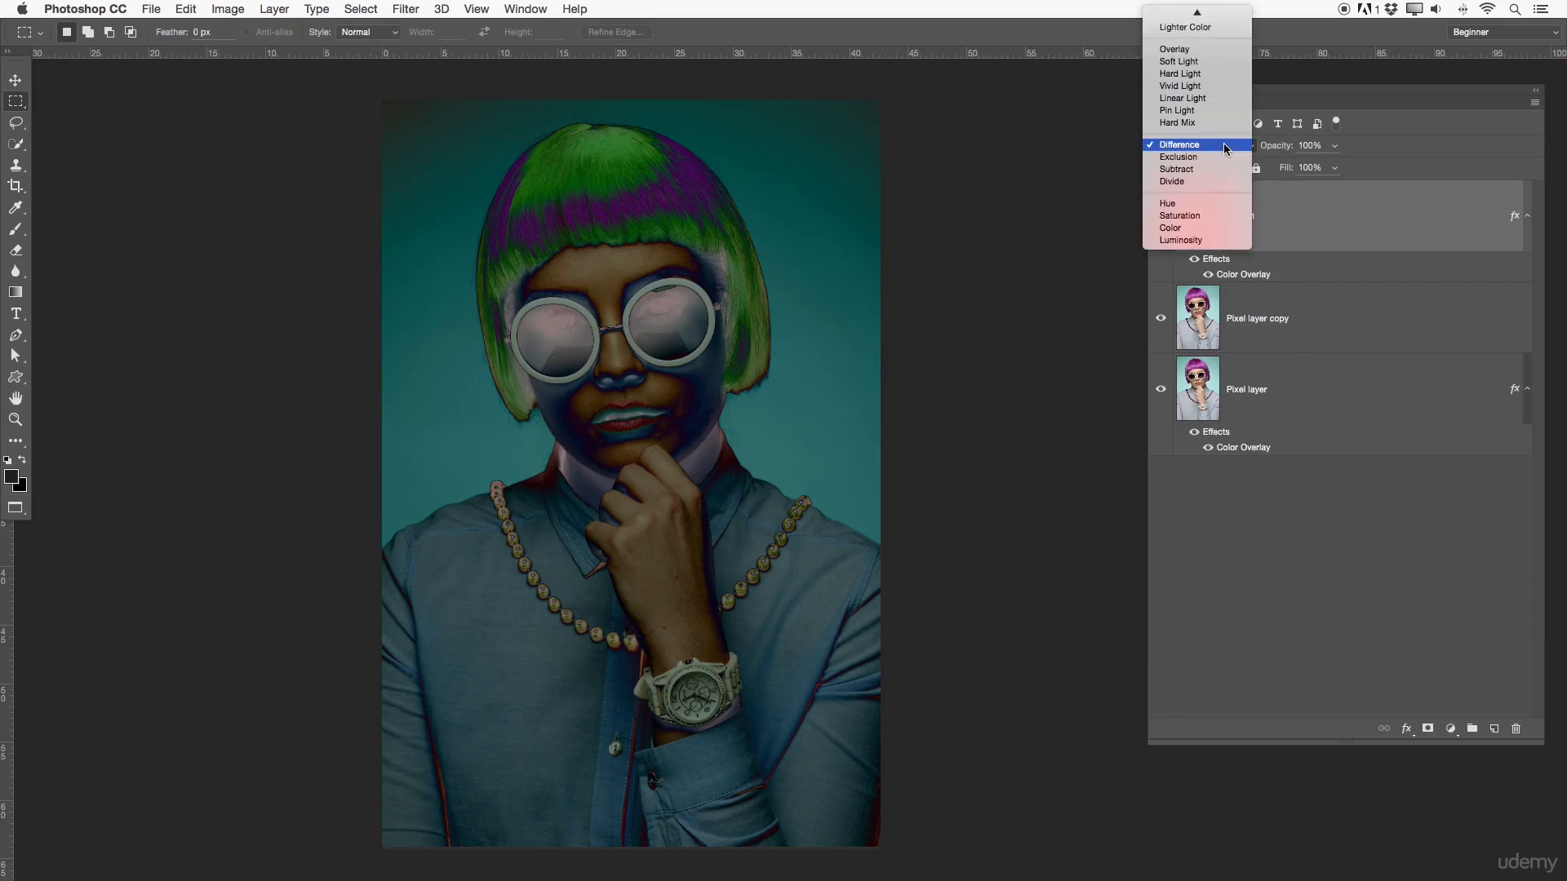
{"action": "scroll", "coordinate": [1216, 147], "scroll_direction": "up", "scroll_amount": 5}
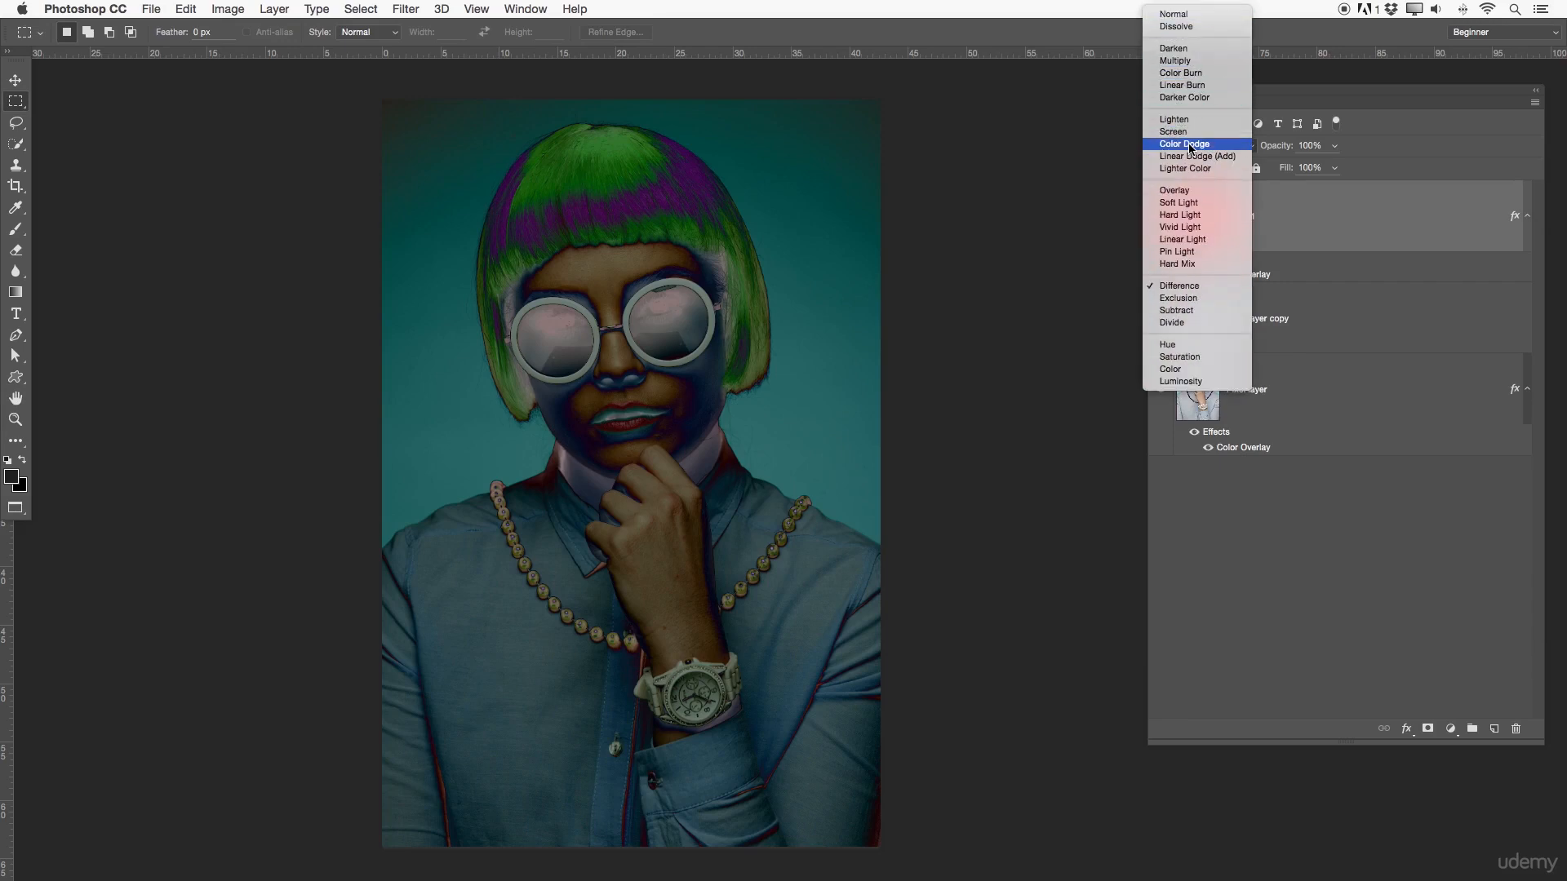
{"action": "left_click", "coordinate": [1190, 194]}
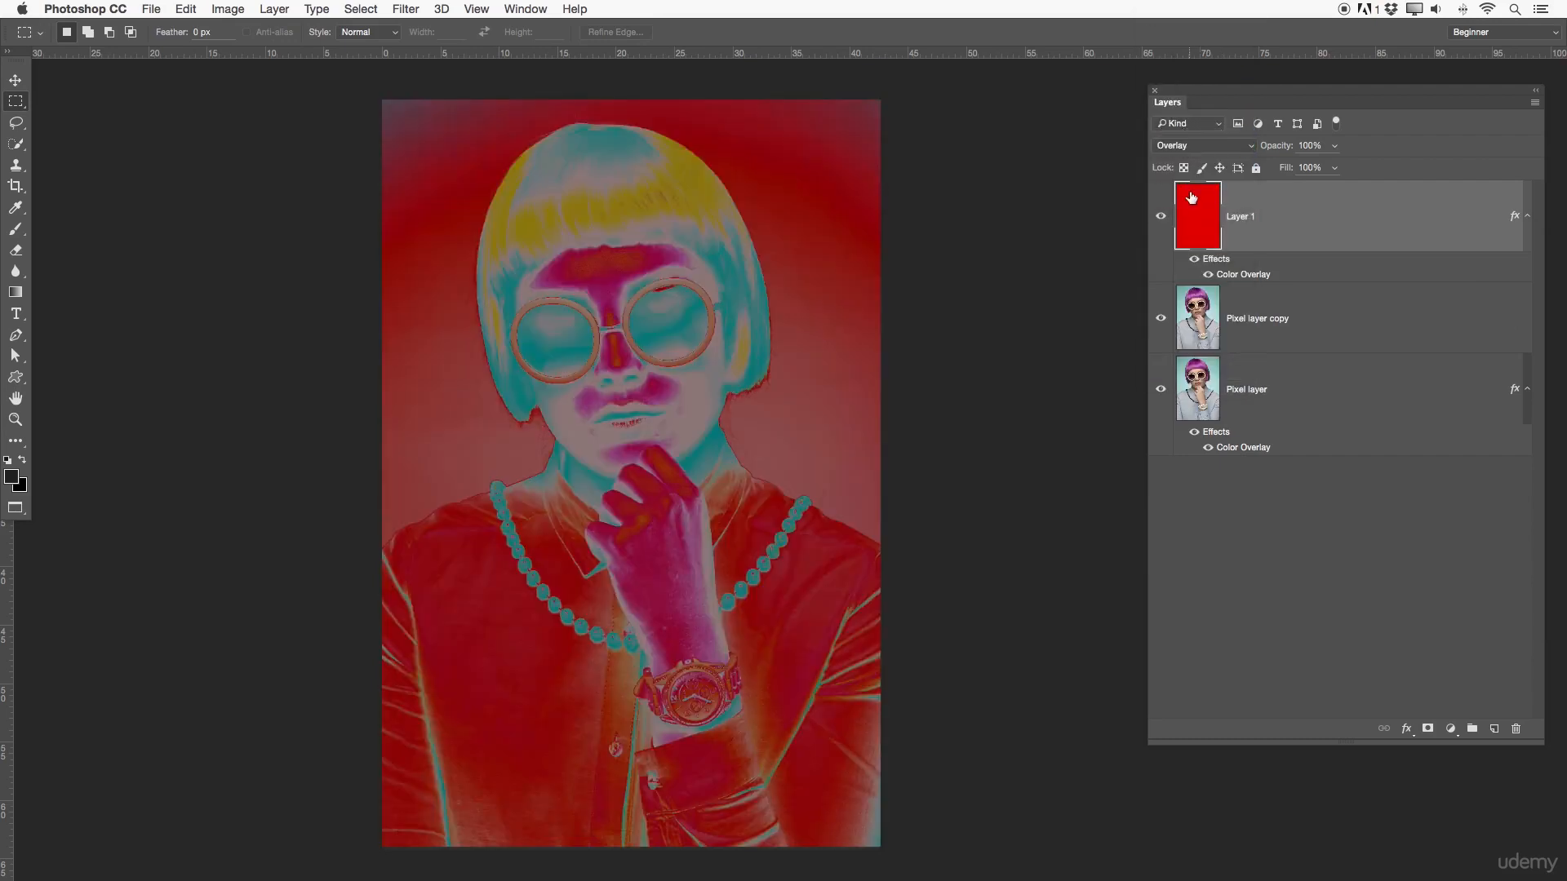
{"action": "left_click", "coordinate": [1208, 275]}
{"action": "left_click", "coordinate": [1208, 275]}
{"action": "double_click", "coordinate": [1209, 235]}
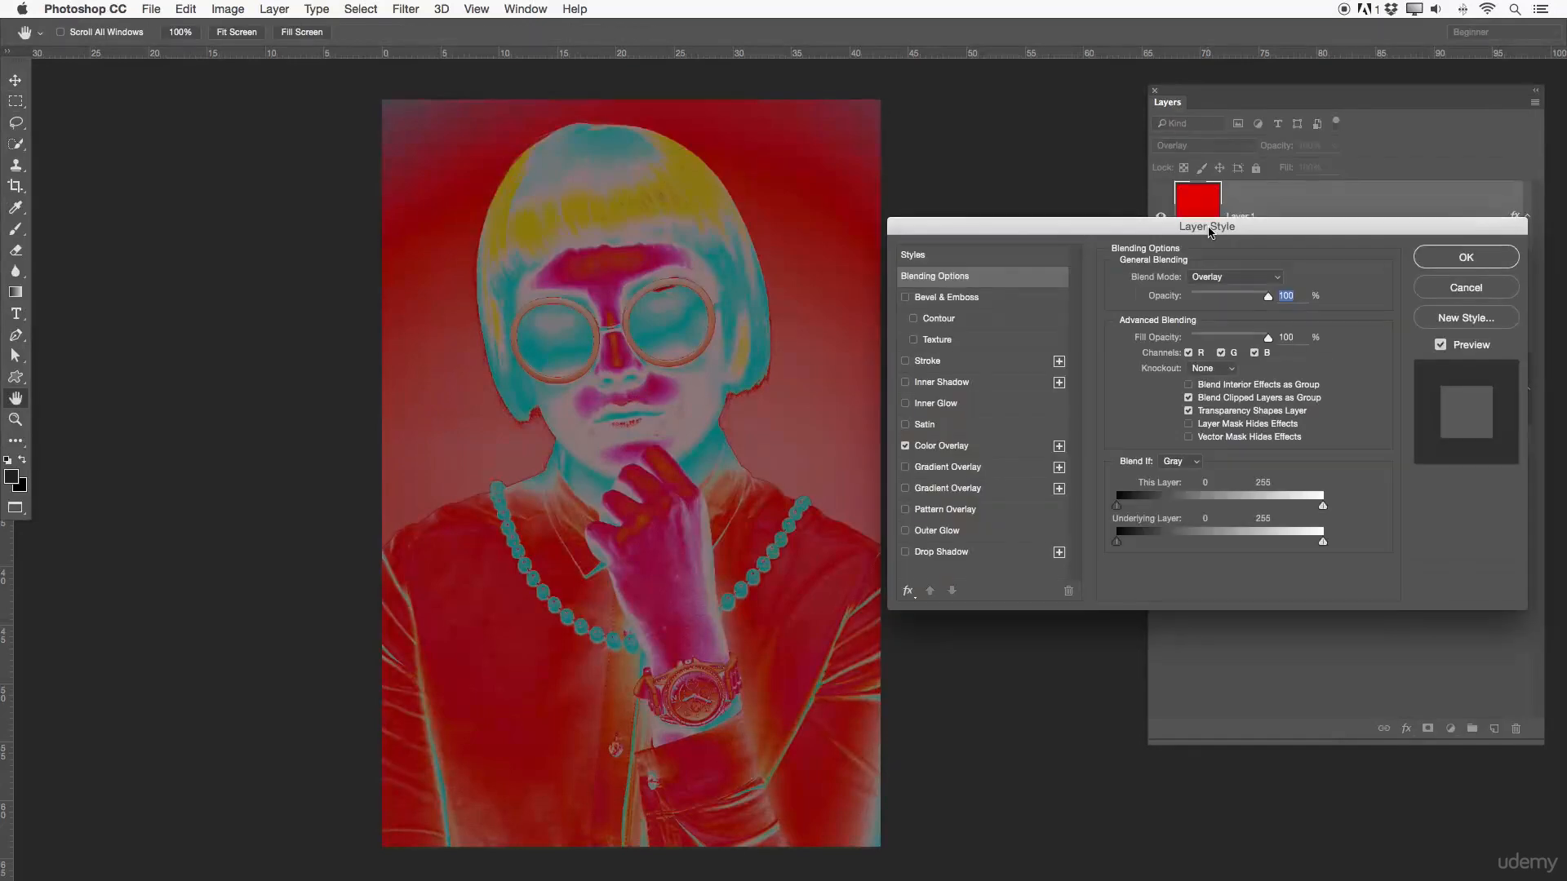
{"action": "key", "text": "Return"}
- Select the entire canvas, fill Layer 1 with gray in Normal mode at 100% opacity, and deselect
{"action": "key", "text": "m"}
{"action": "key", "text": "super+a"}
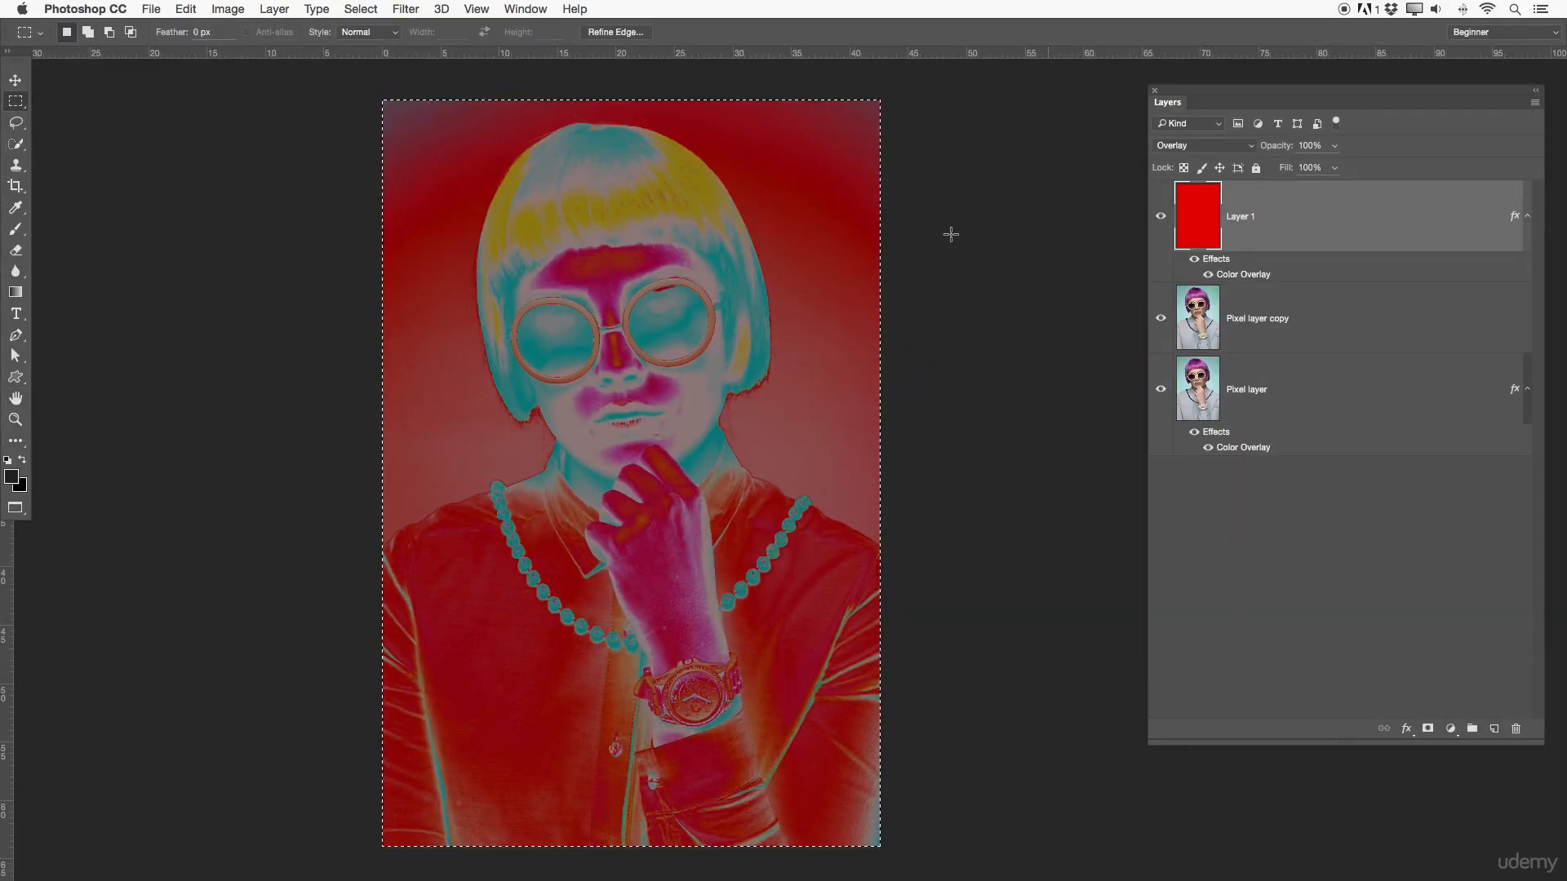
{"action": "right_click", "coordinate": [577, 217]}
{"action": "left_click", "coordinate": [628, 434]}
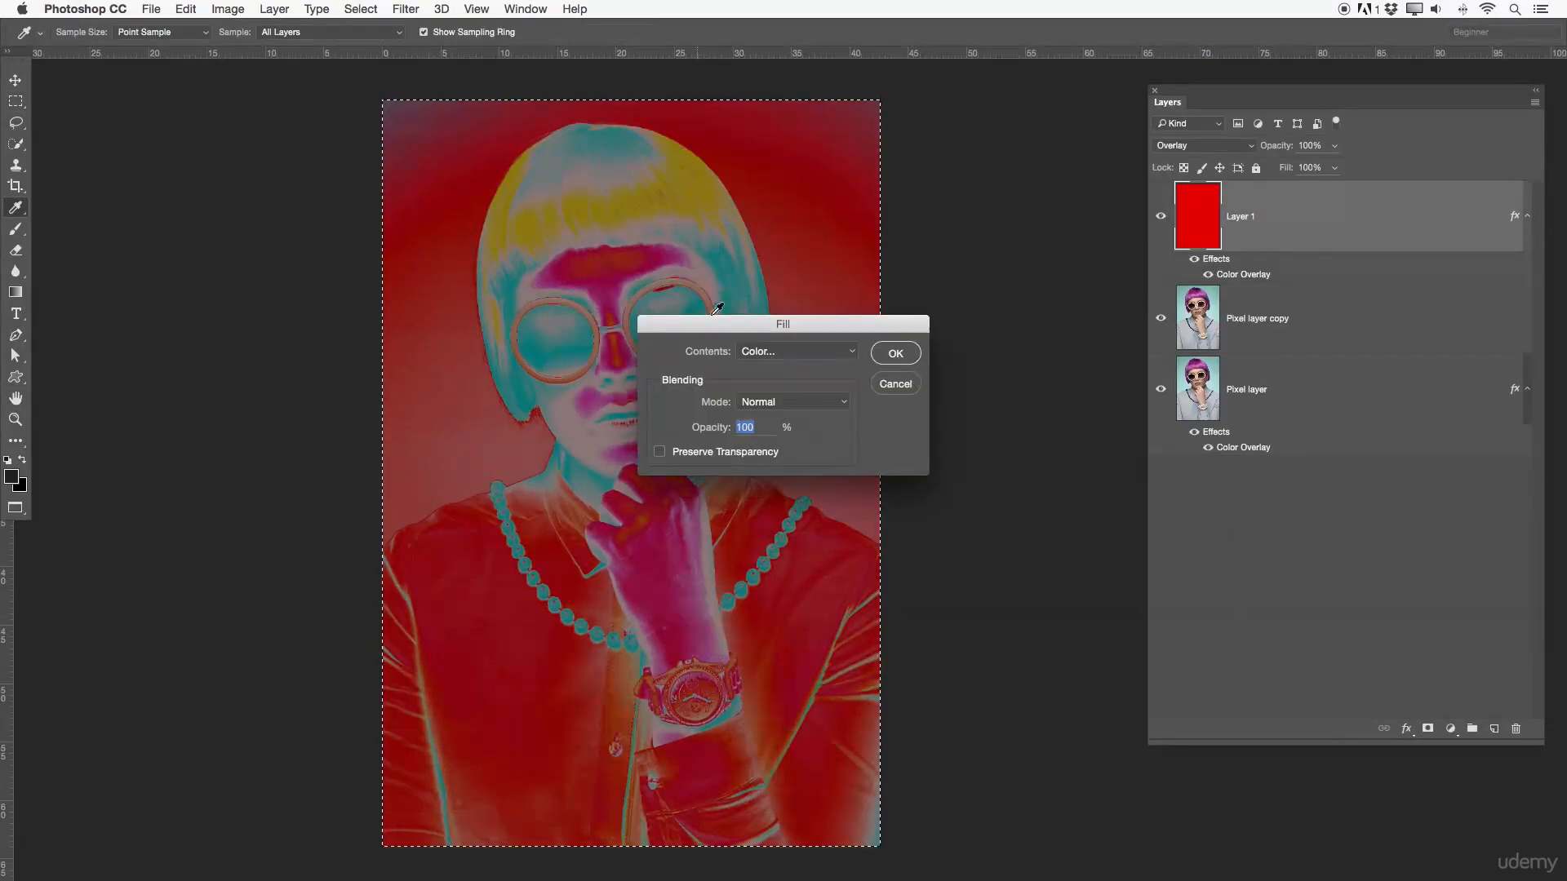
{"action": "left_click", "coordinate": [825, 353]}
{"action": "left_click", "coordinate": [808, 410]}
{"action": "left_click", "coordinate": [893, 359]}
{"action": "key", "text": "super+d"}
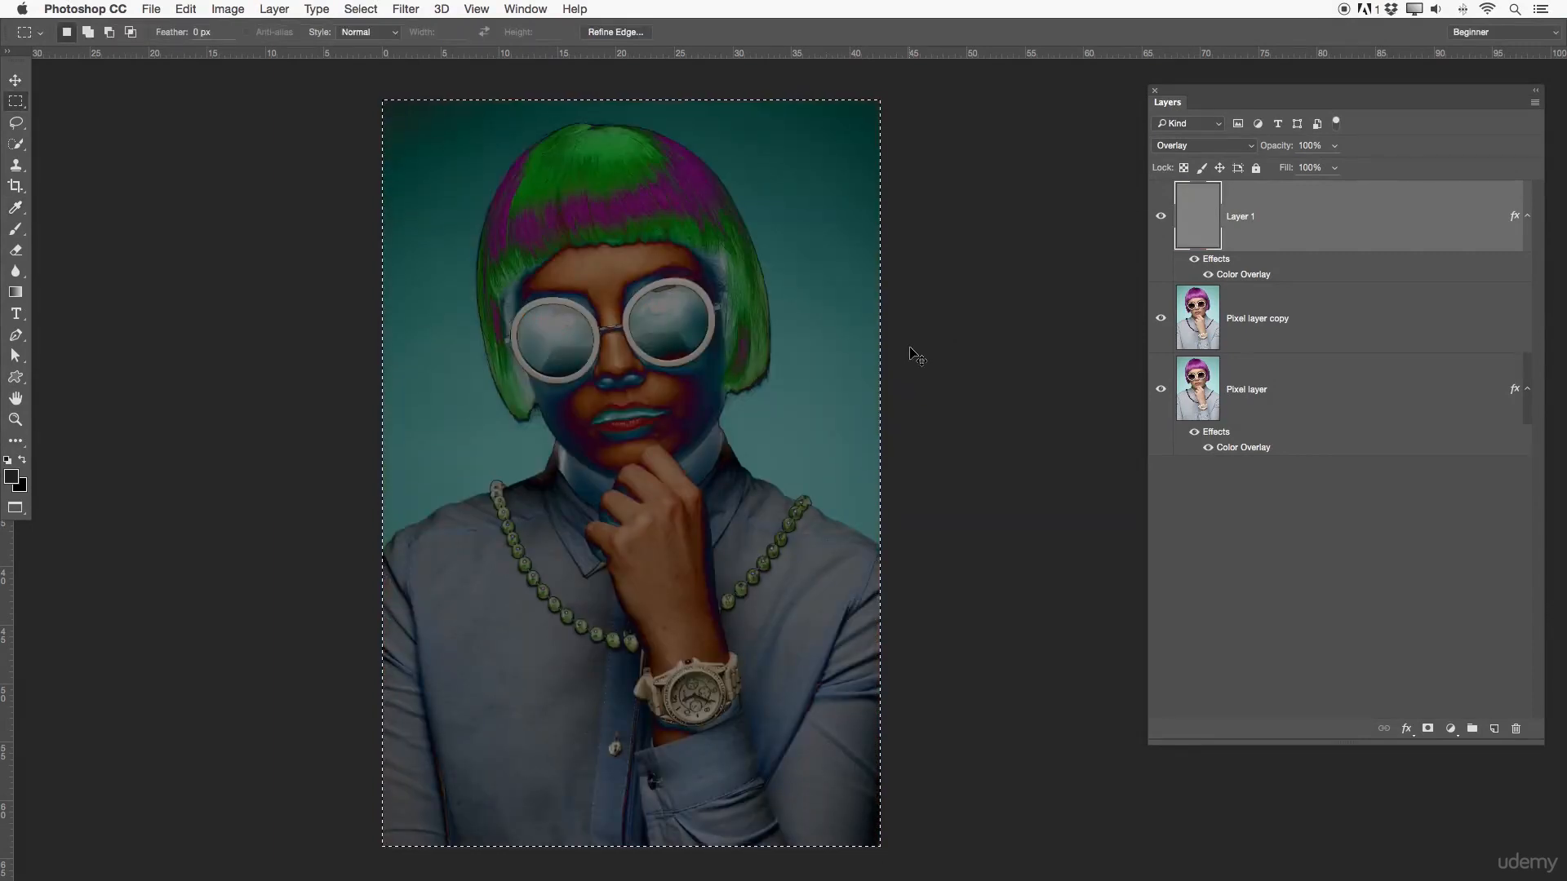
- Clear the layer style from the gray layer and set its blend mode to Soft Light
{"action": "right_click", "coordinate": [1317, 217]}
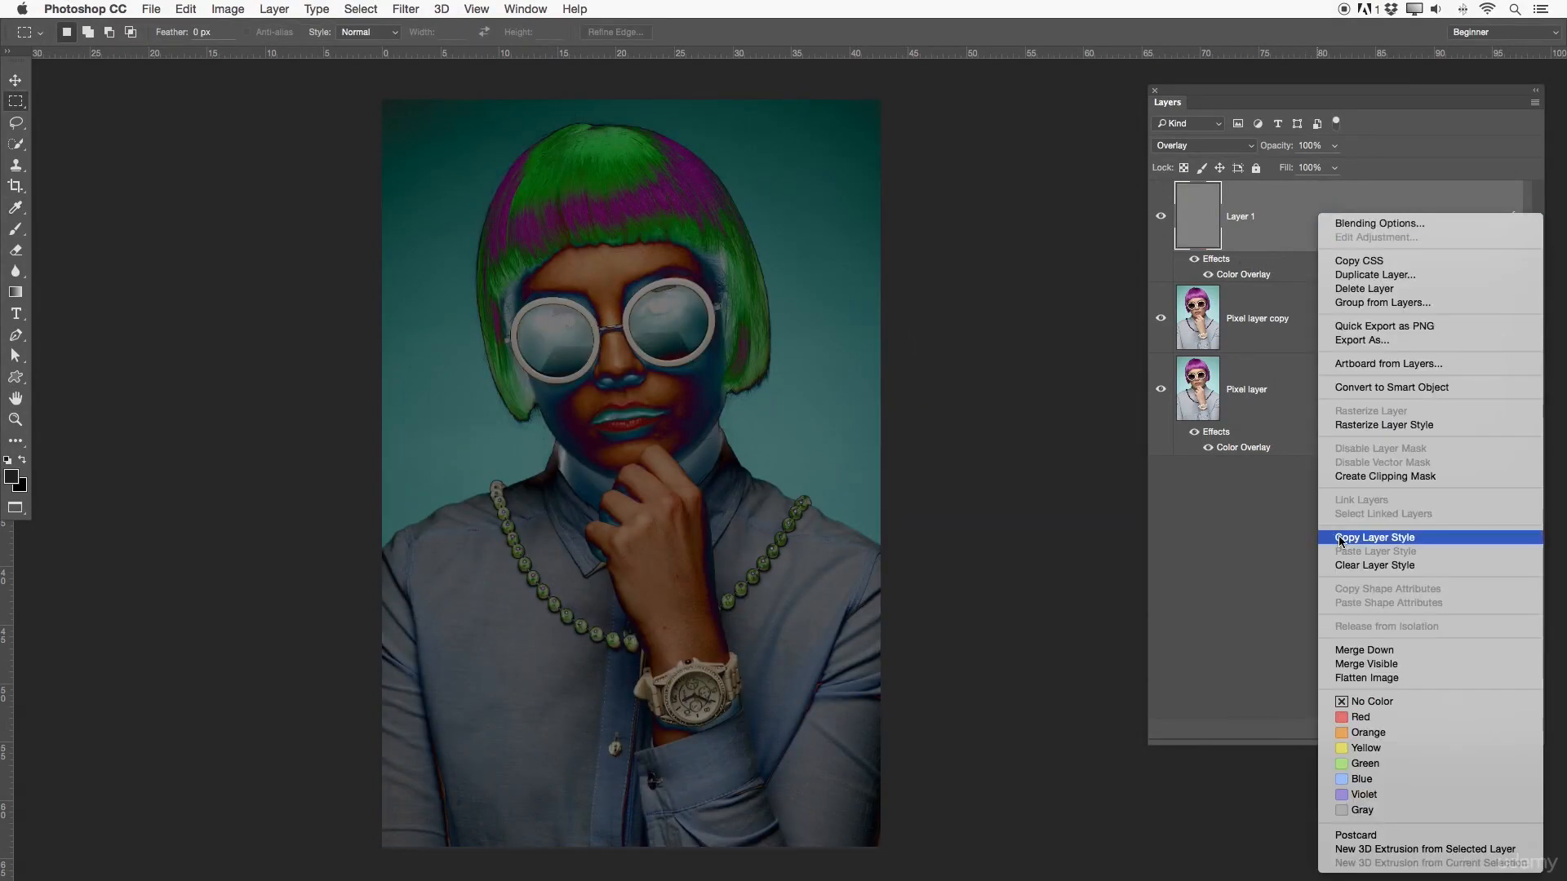
{"action": "left_click", "coordinate": [1373, 564]}
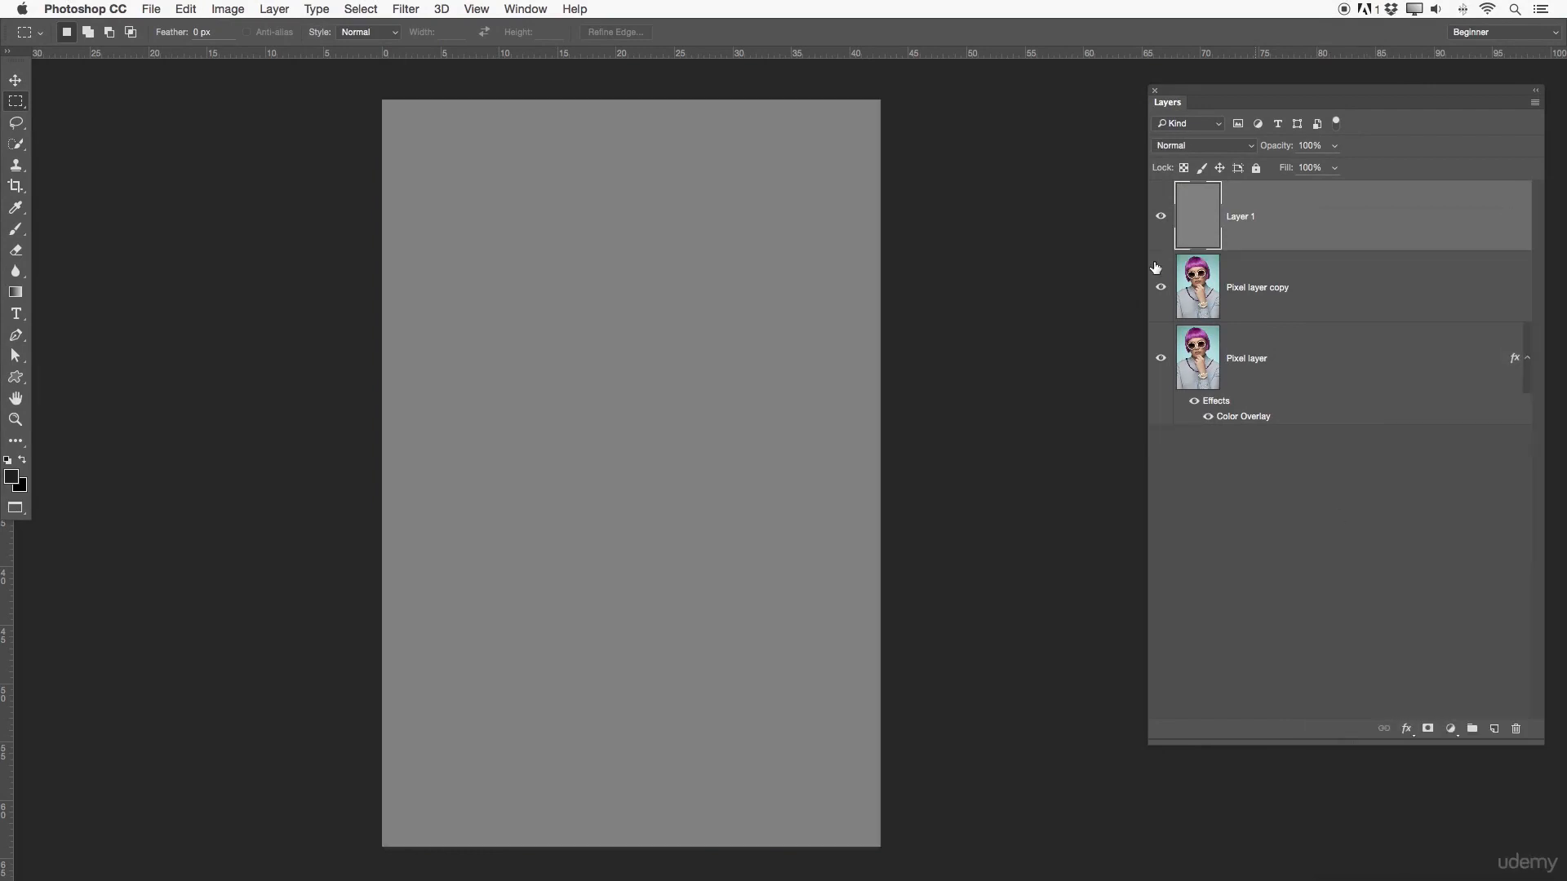
{"action": "left_click", "coordinate": [1308, 214]}
{"action": "left_click", "coordinate": [1199, 146]}
{"action": "left_click", "coordinate": [1199, 333]}
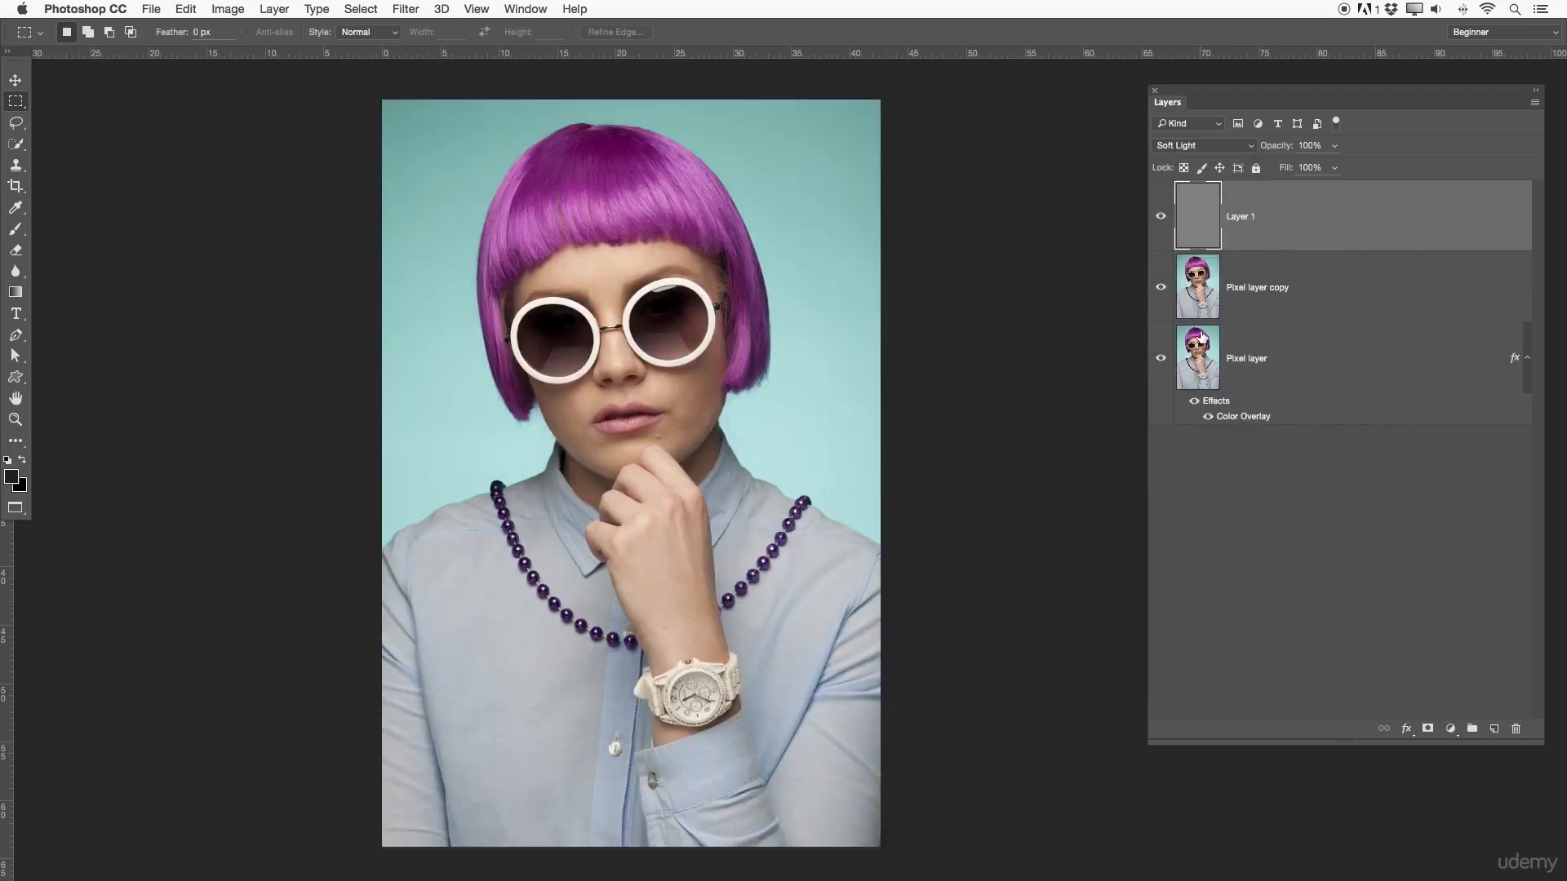
- Compare the image with the gray Soft Light layer hidden and shown, and review its blend mode
{"action": "left_click", "coordinate": [1160, 234]}
{"action": "left_click", "coordinate": [1161, 233]}
{"action": "left_click", "coordinate": [1160, 233]}
{"action": "left_click", "coordinate": [1160, 233]}
{"action": "left_click", "coordinate": [1231, 146]}
{"action": "left_click", "coordinate": [1232, 148]}
- Hide the gray layer and try the Pin Light blend mode on the Pixel layer copy
{"action": "left_click", "coordinate": [1161, 217]}
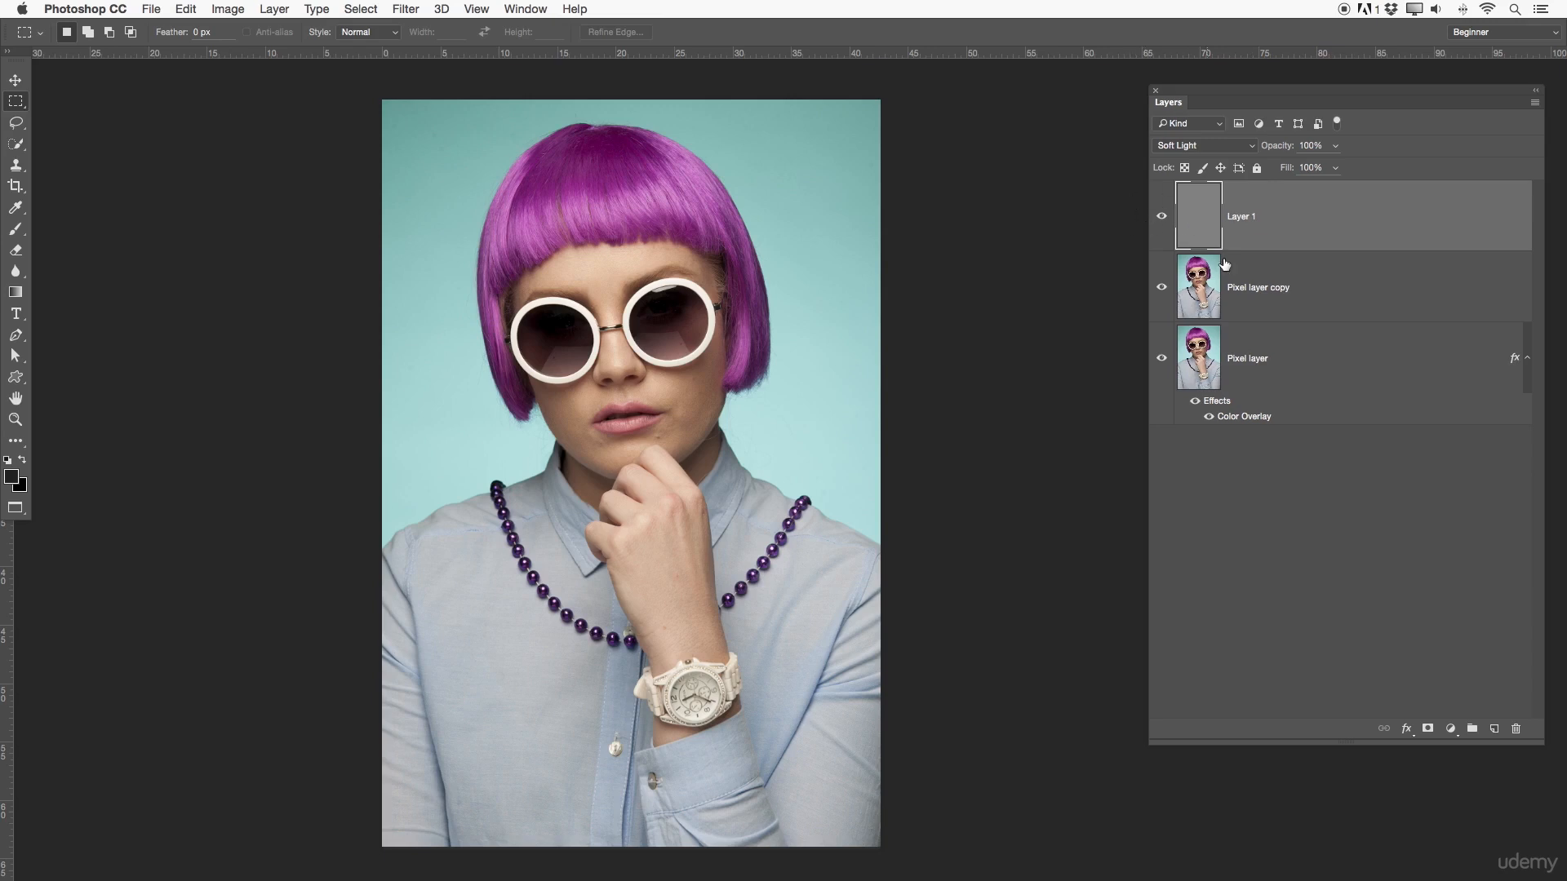
{"action": "left_click", "coordinate": [1304, 305]}
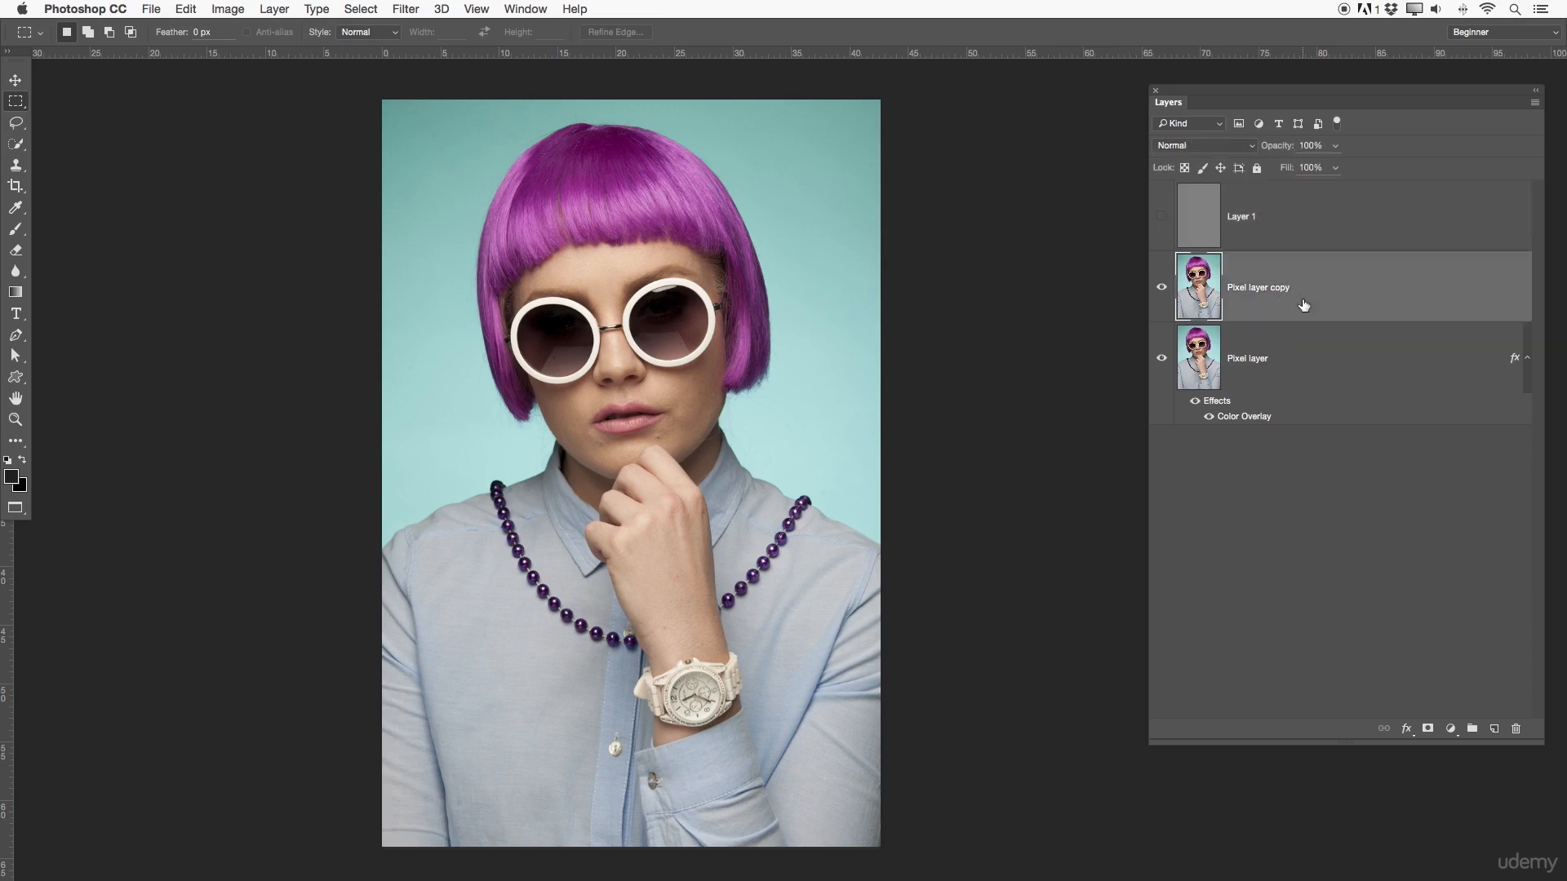
{"action": "left_click", "coordinate": [1198, 146]}
{"action": "left_click", "coordinate": [1188, 383]}
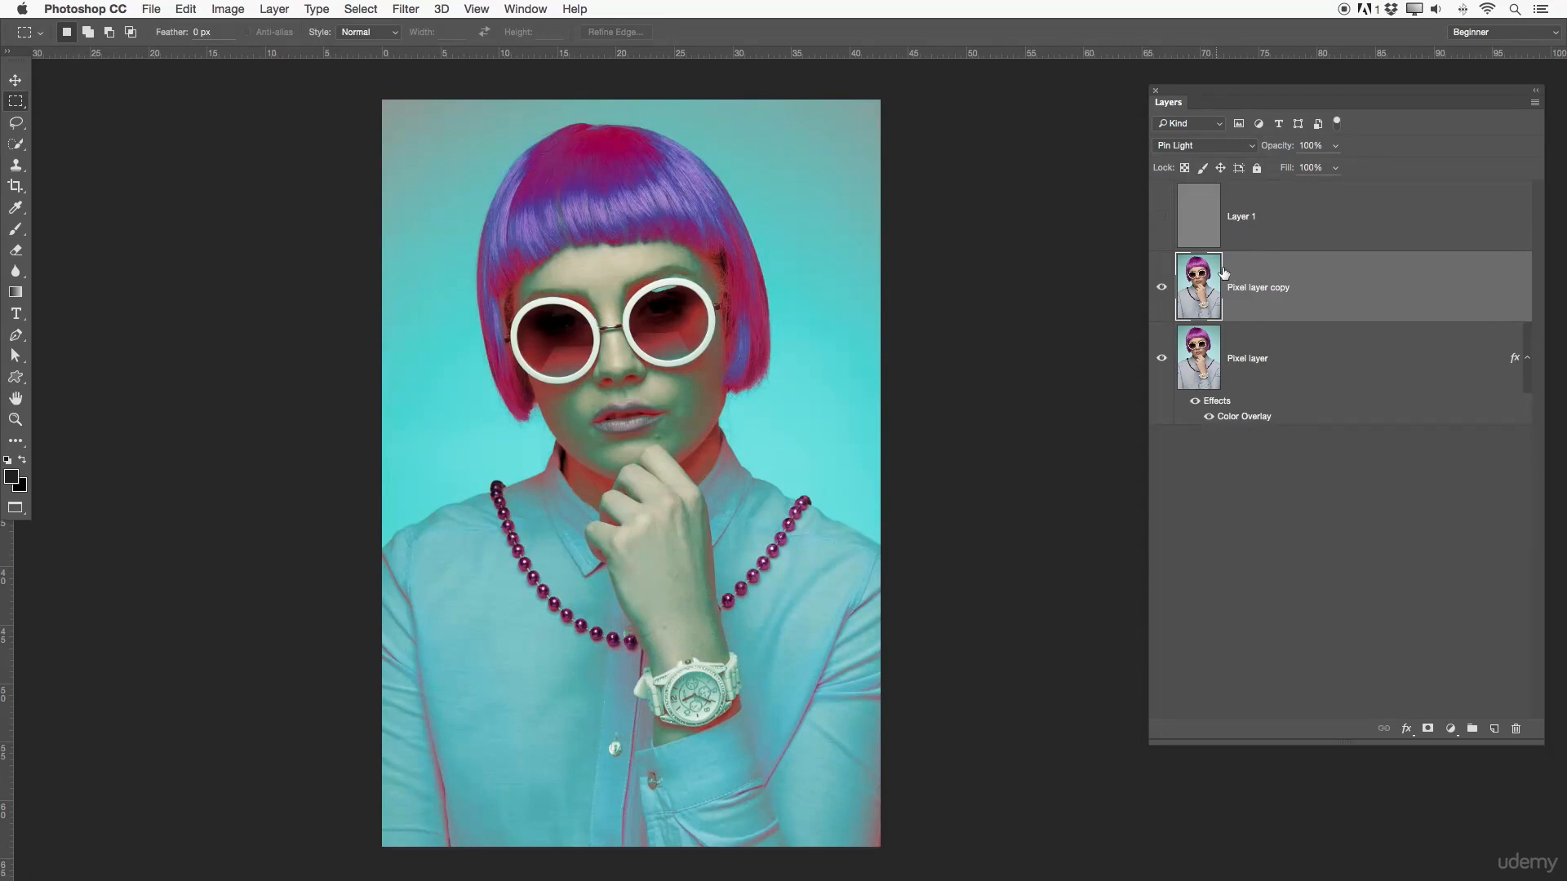
{"action": "left_click", "coordinate": [1234, 147]}
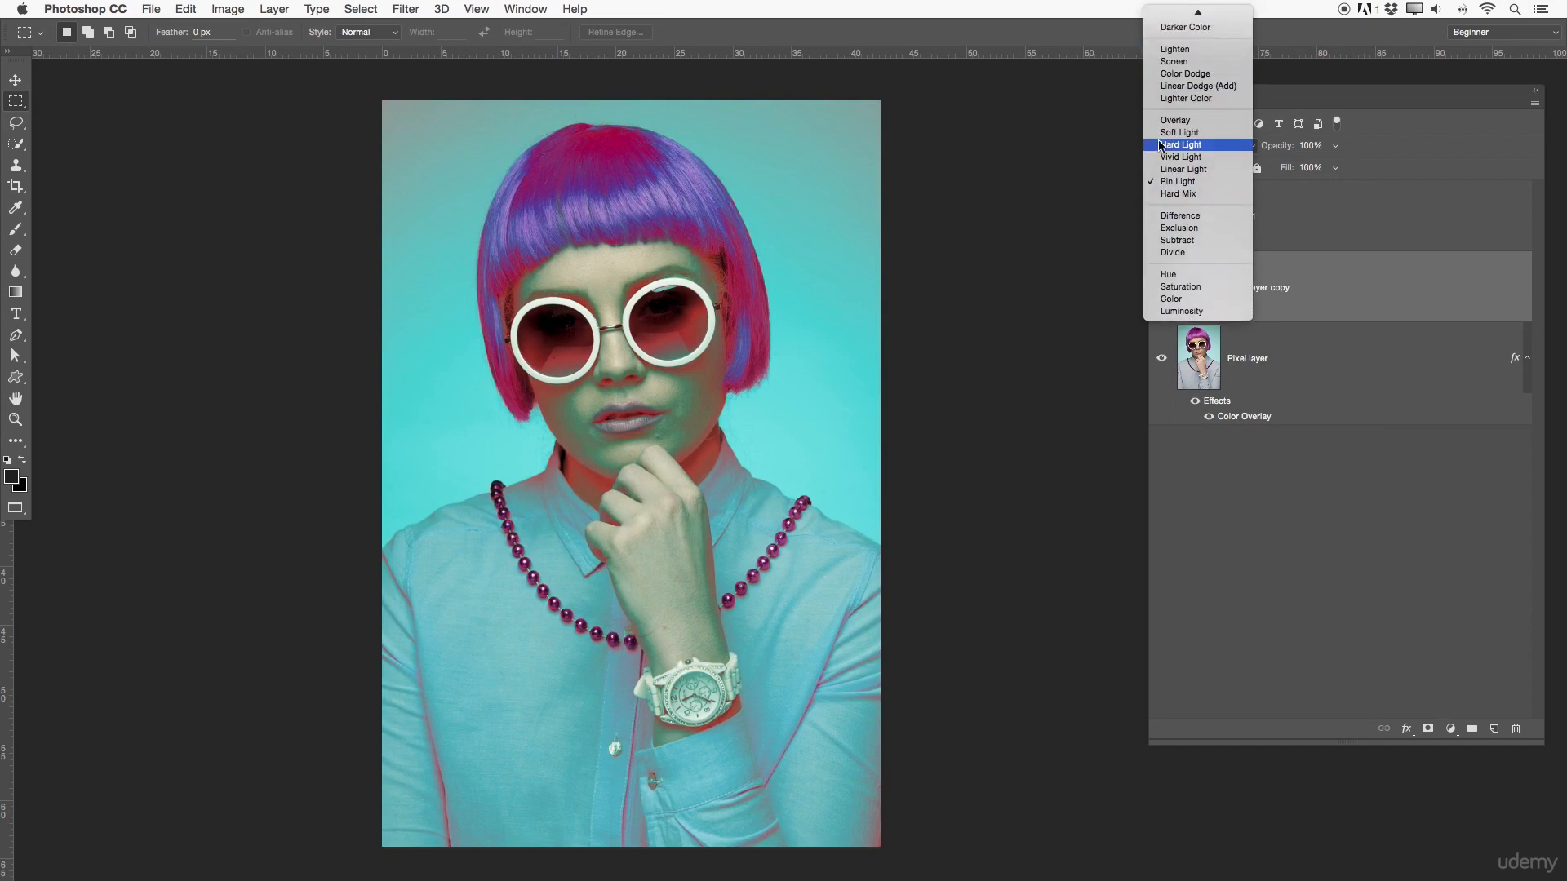
{"action": "scroll", "coordinate": [1174, 141], "scroll_direction": "up", "scroll_amount": 5}
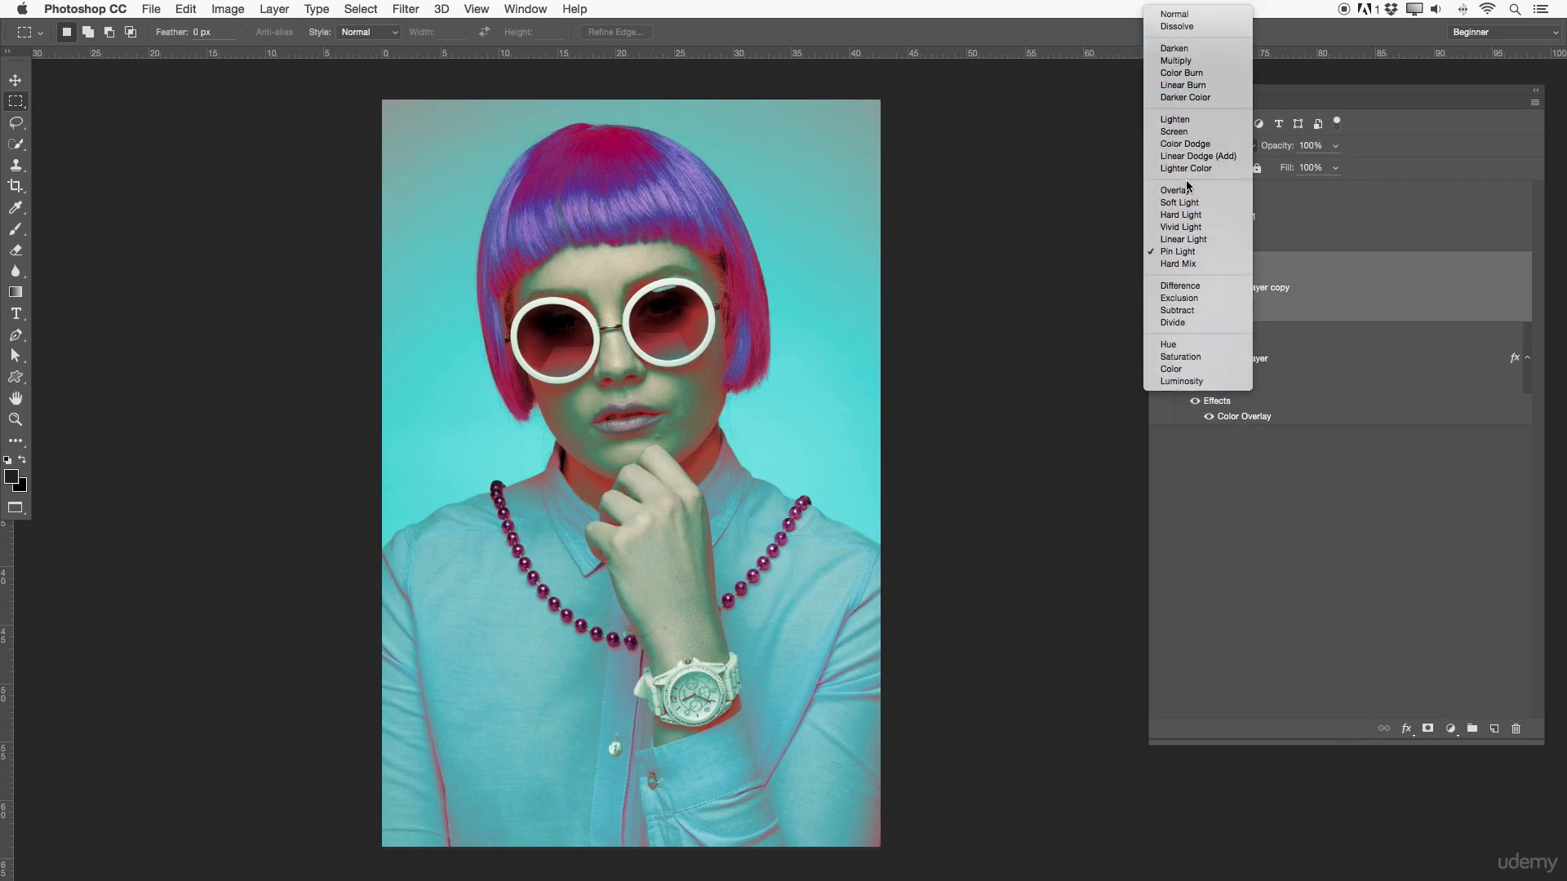